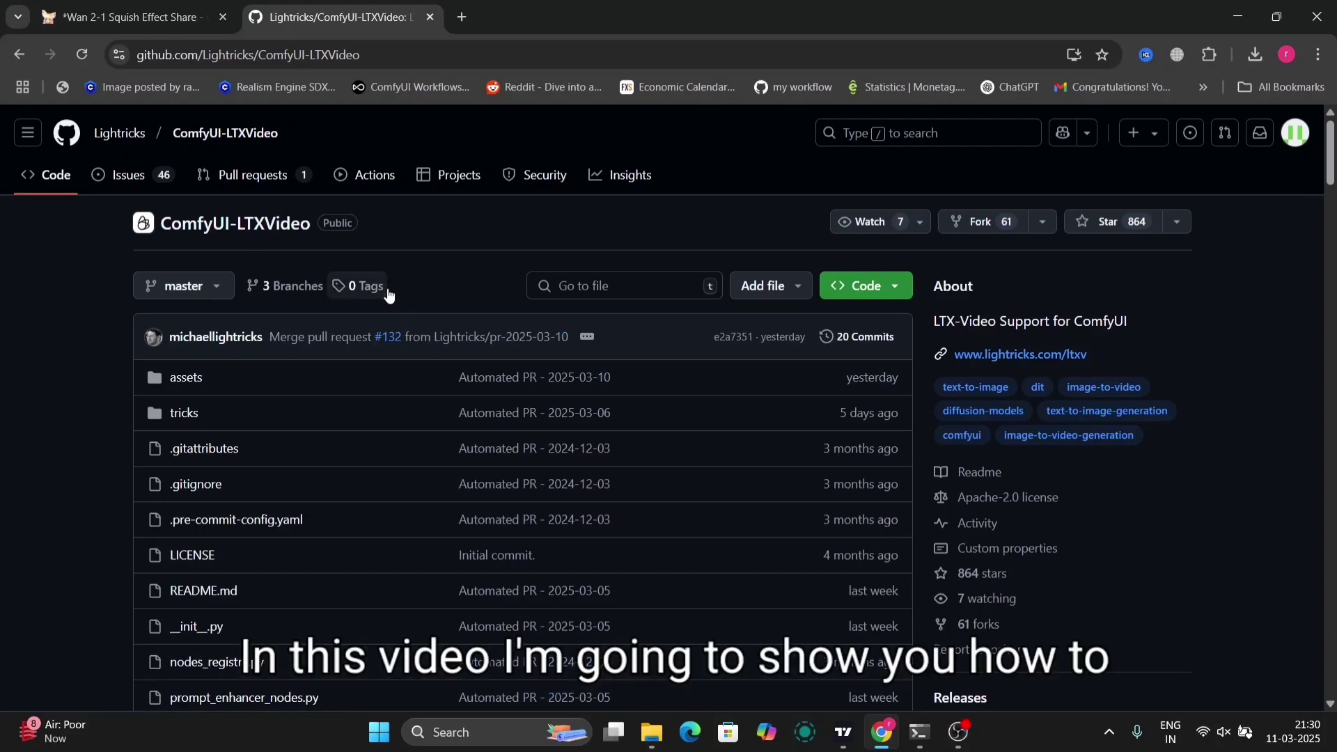
# Step: Read through the LTXVideo 0.9.5 release notes and its feature list
pyautogui.scroll(-10, 408, 311)
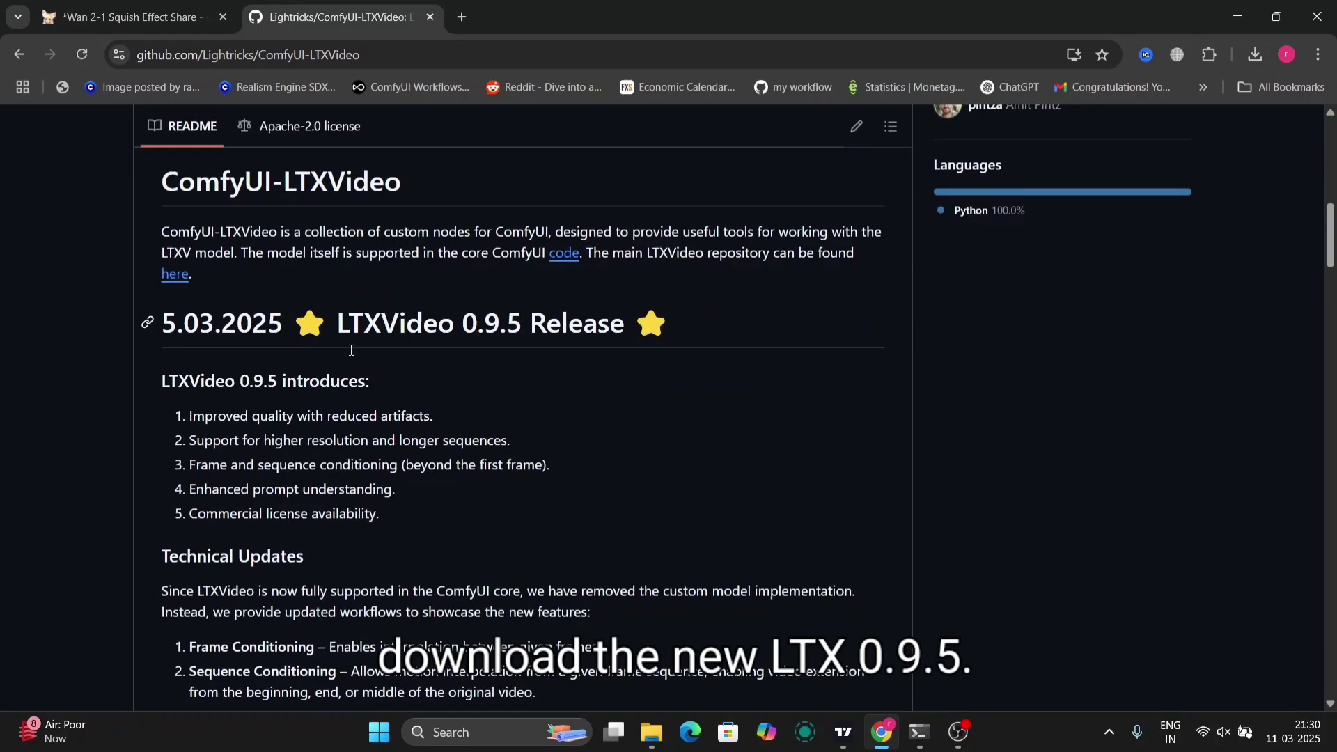
pyautogui.moveTo(160, 358); pyautogui.dragTo(553, 505)
pyautogui.click(553, 503)
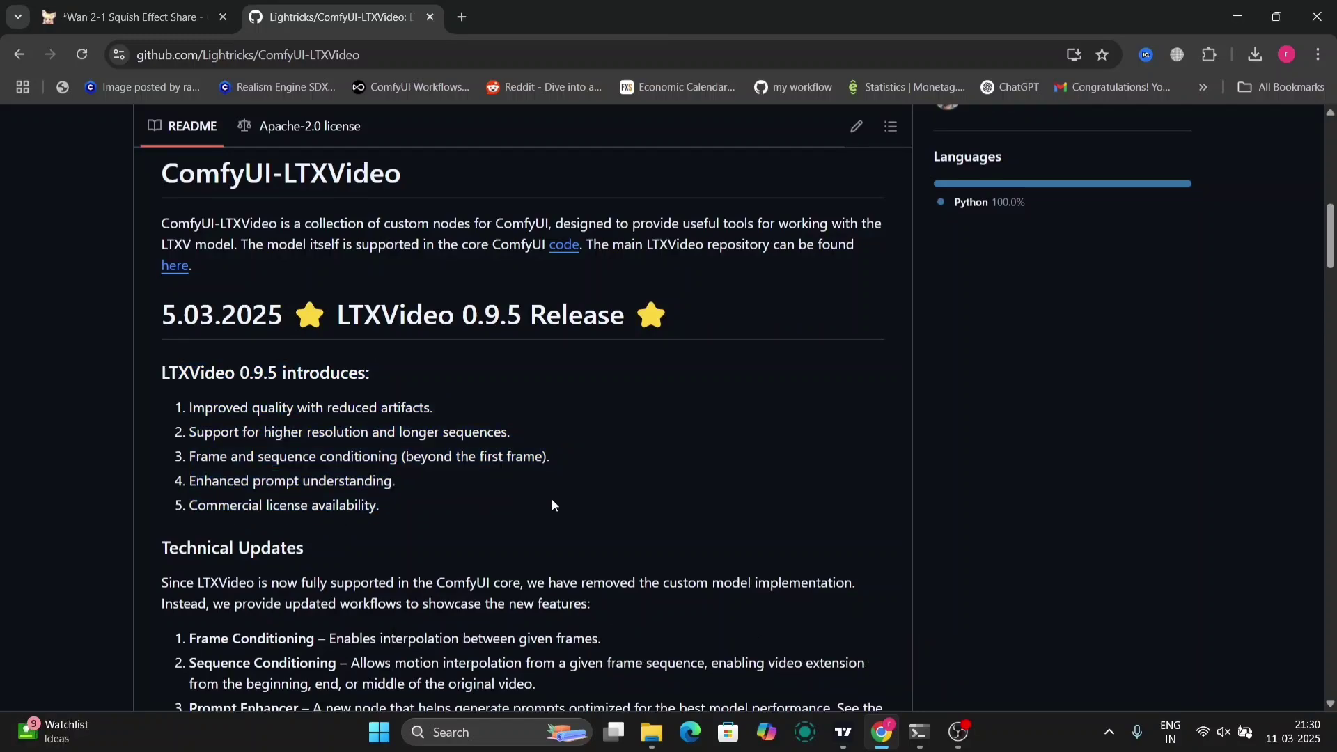
pyautogui.scroll(-4, 553, 505)
pyautogui.scroll(-2, 553, 505)
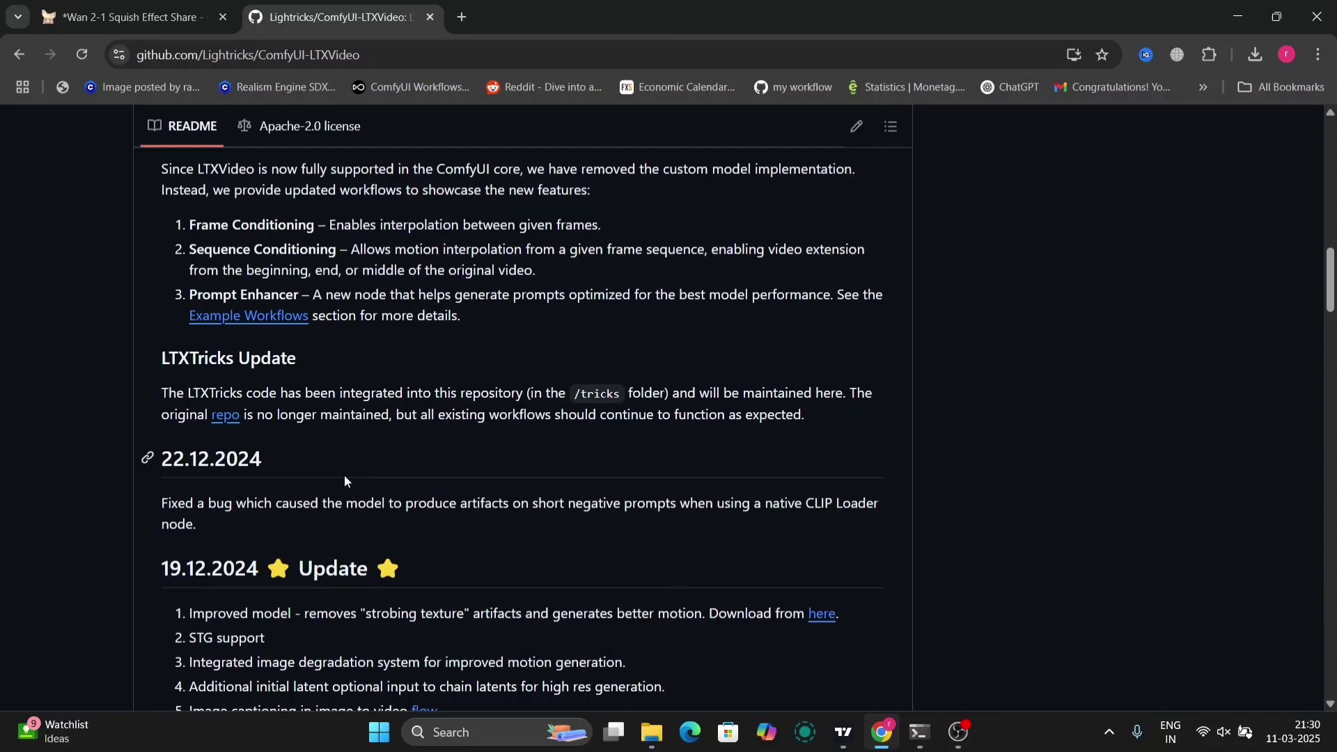
pyautogui.scroll(-10, 695, 564)
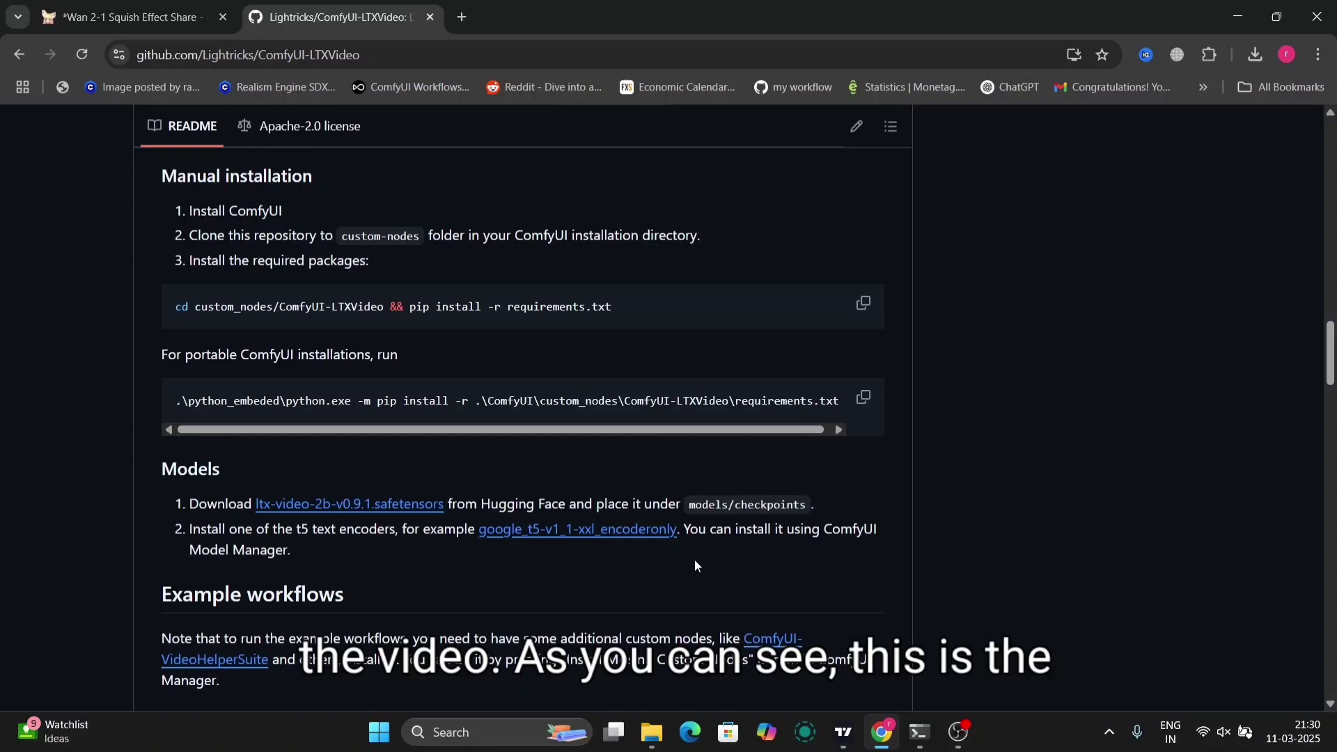
pyautogui.scroll(-4, 695, 565)
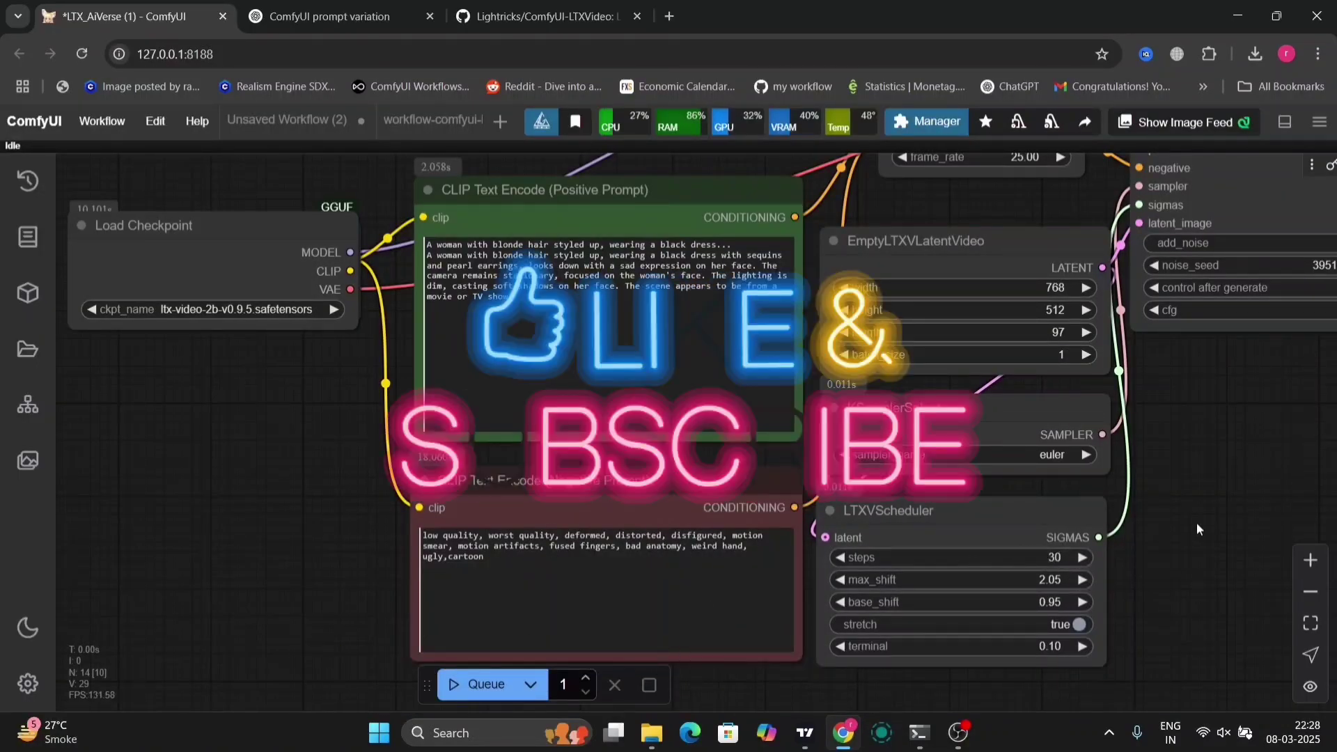
# Step: Inspect the graph's LTX model nodes, SamplerCustom settings and Video Combine preview
pyautogui.moveTo(1197, 529); pyautogui.dragTo(1121, 580)
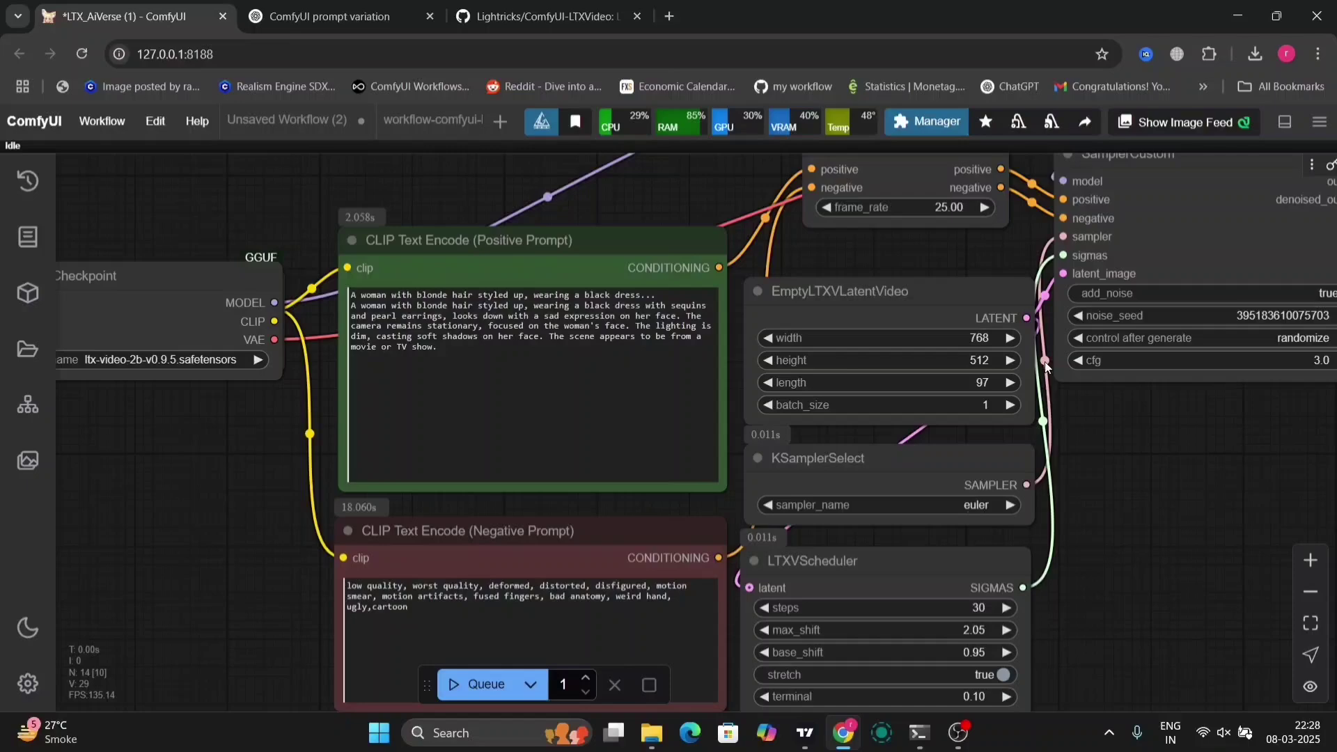
pyautogui.moveTo(1149, 465); pyautogui.dragTo(899, 657)
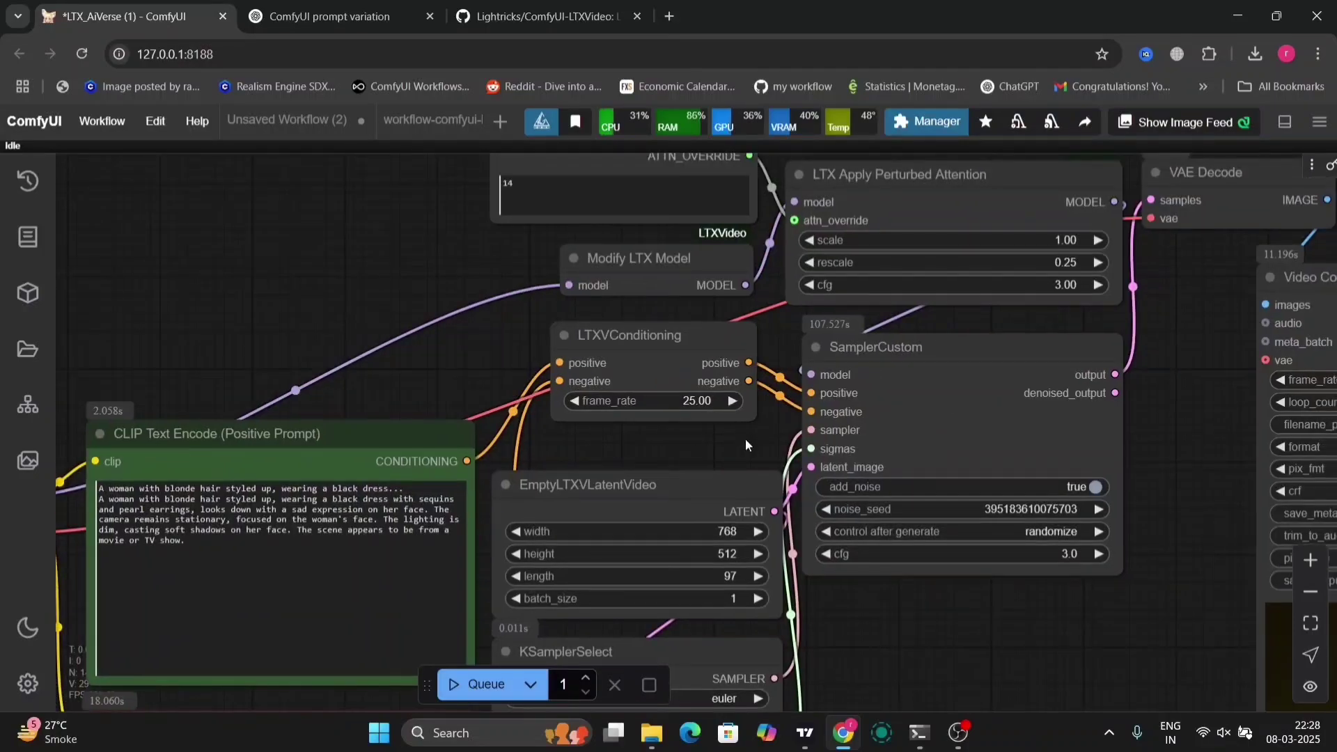
pyautogui.moveTo(747, 446); pyautogui.dragTo(639, 574)
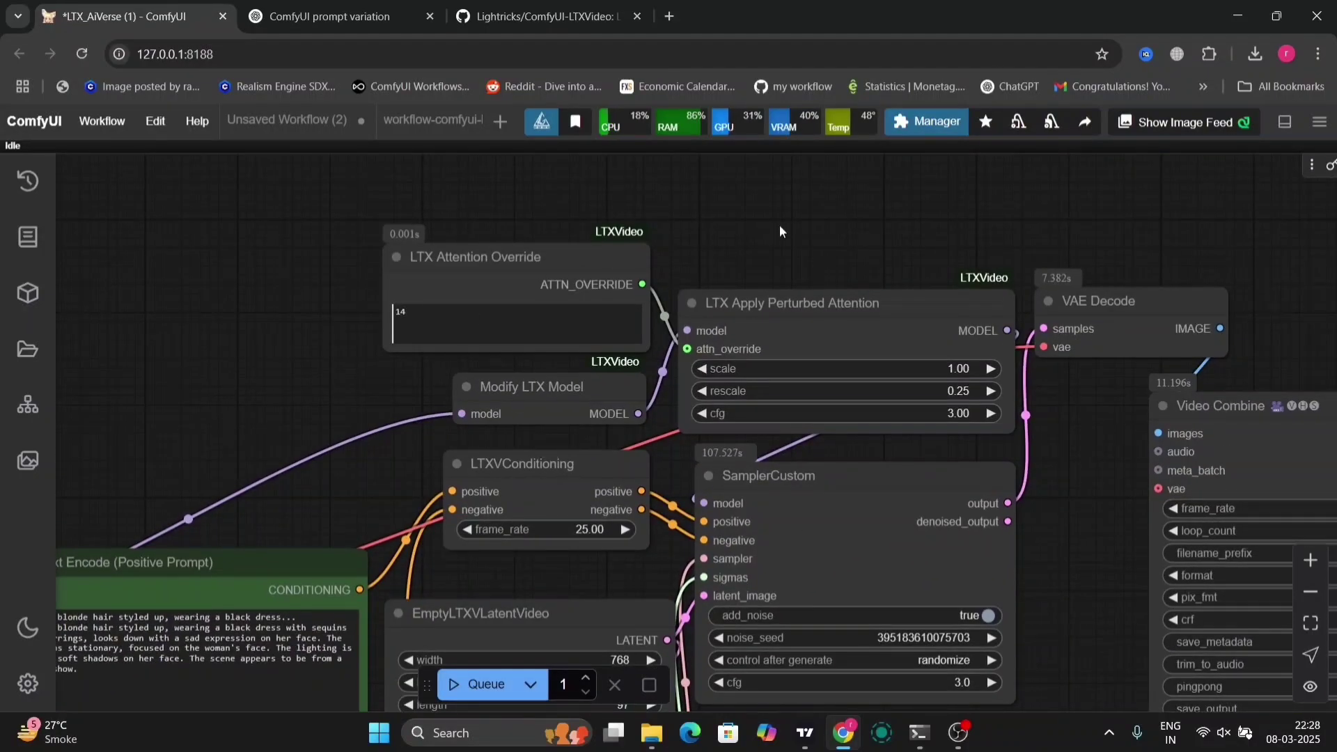
pyautogui.moveTo(780, 231); pyautogui.dragTo(534, 163)
pyautogui.moveTo(794, 411); pyautogui.dragTo(415, 82)
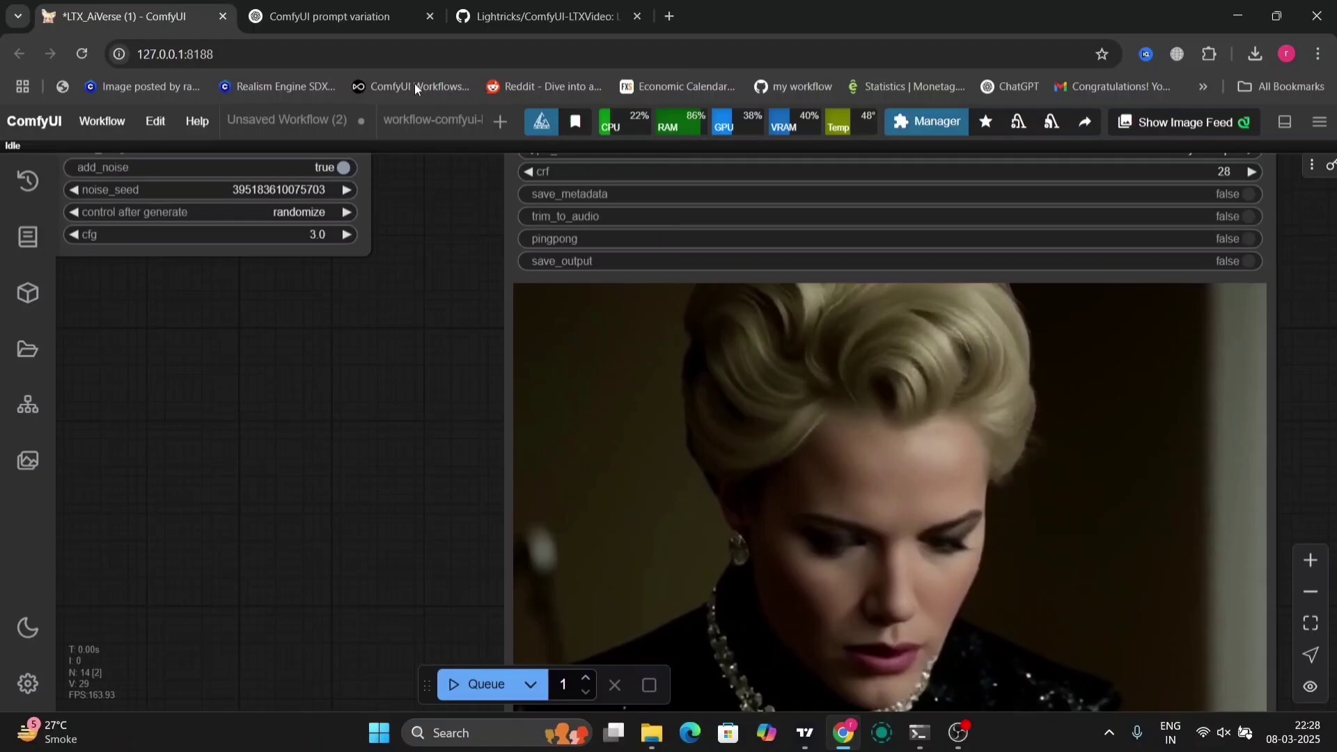
pyautogui.scroll(-7, 748, 518)
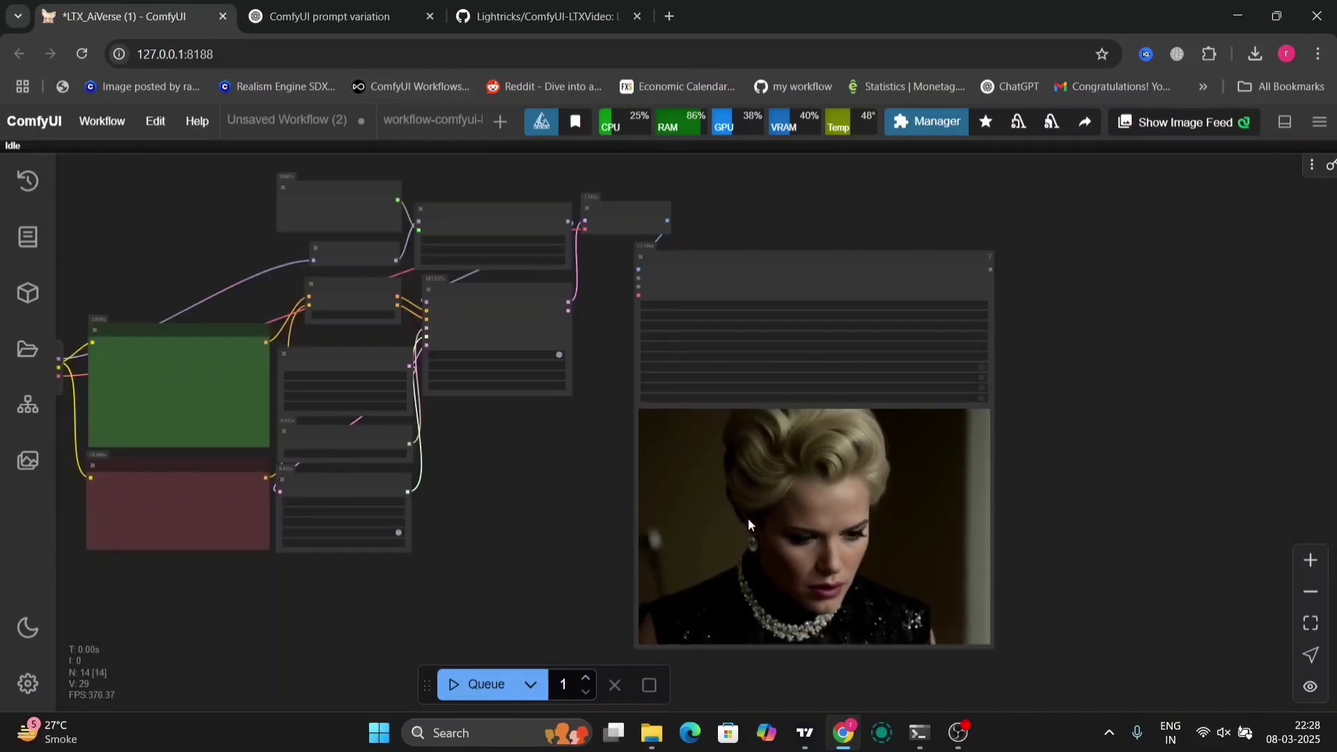
pyautogui.moveTo(1016, 527); pyautogui.dragTo(963, 454)
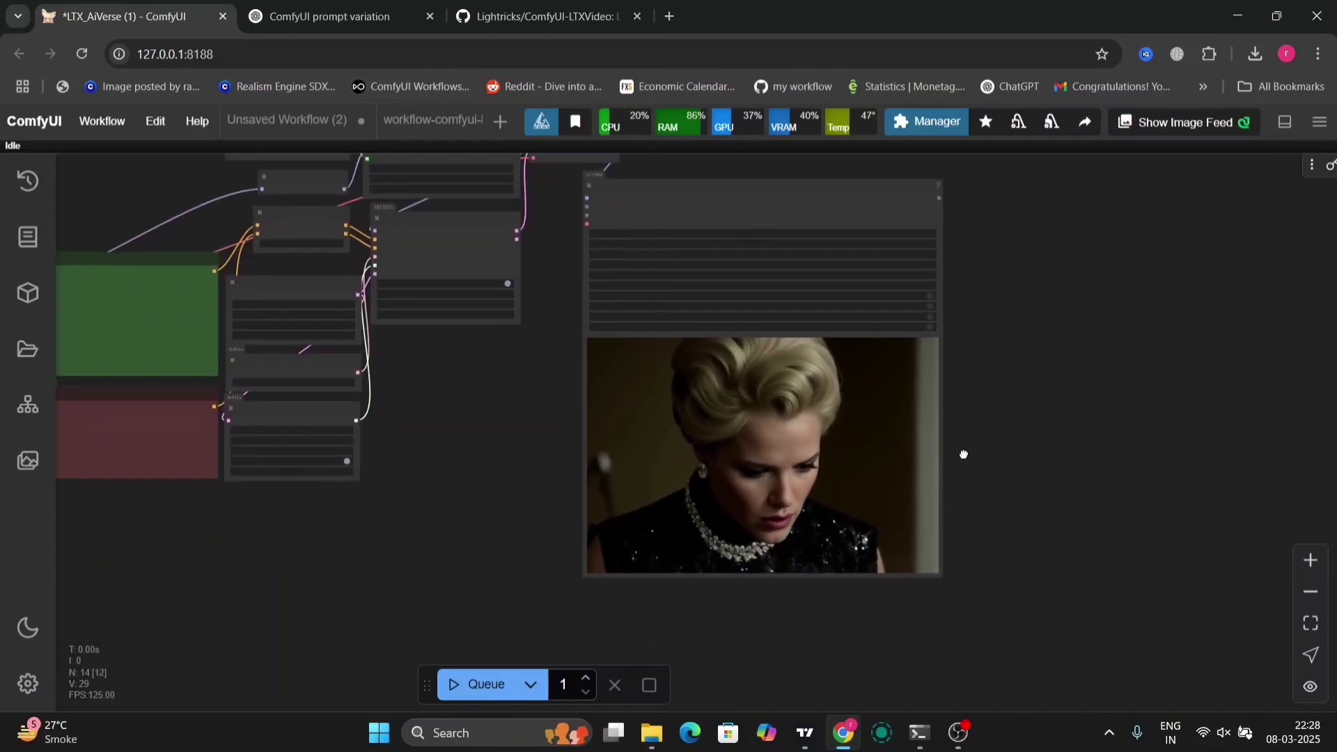
# Step: Check the Video Combine node's options and return to the full graph view
pyautogui.rightClick(822, 435)
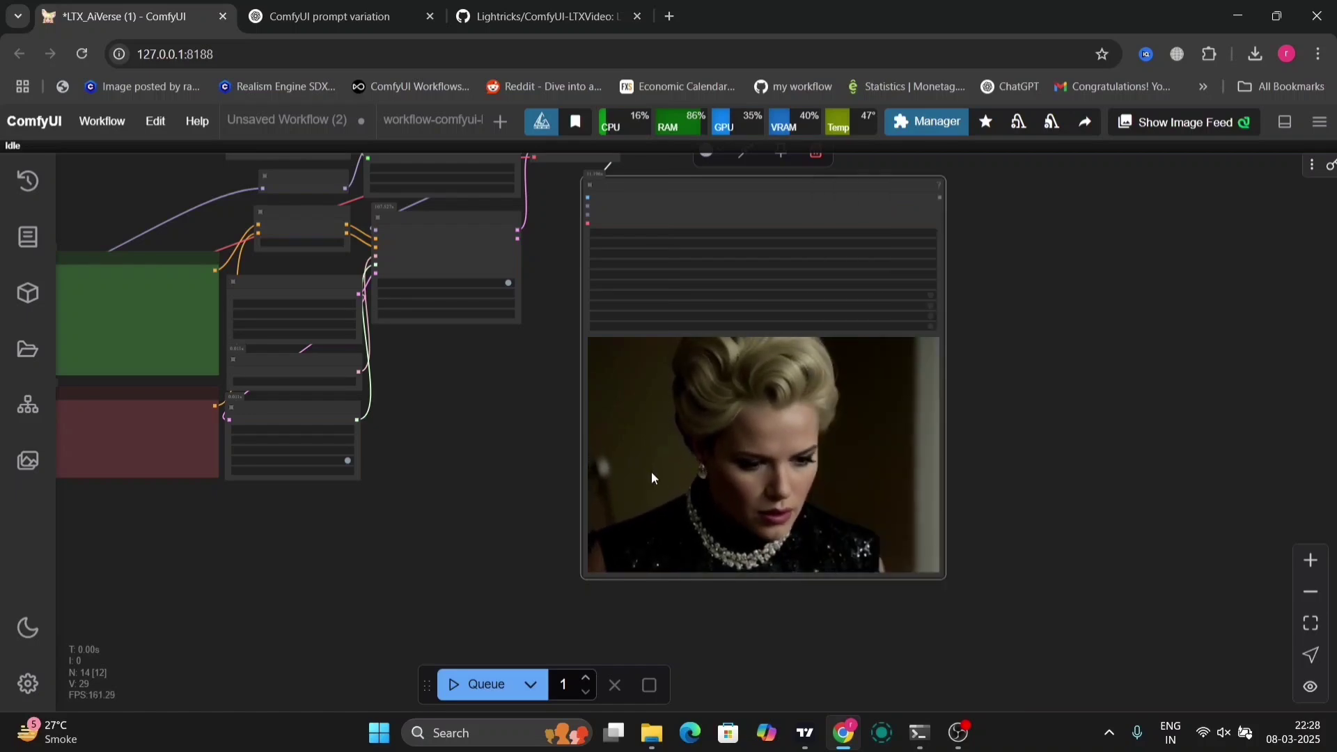
pyautogui.scroll(6, 651, 471)
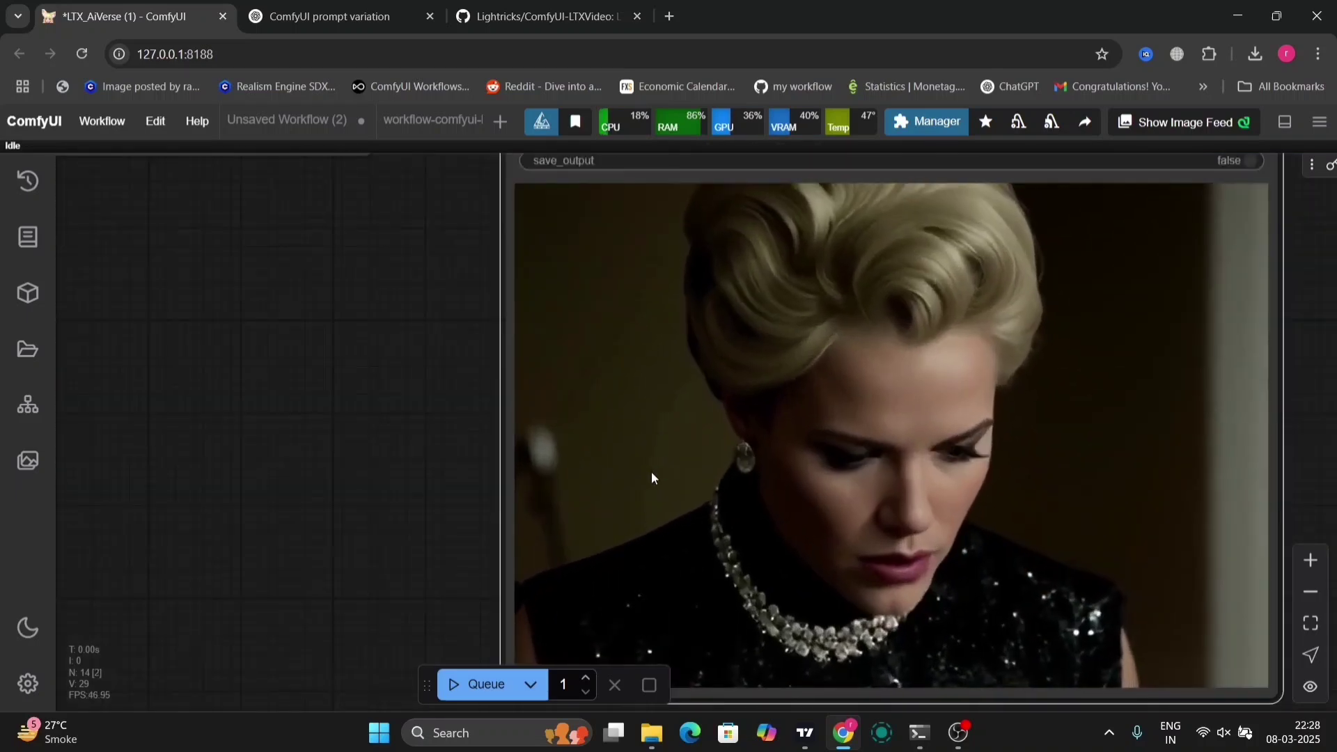
pyautogui.scroll(-6, 383, 405)
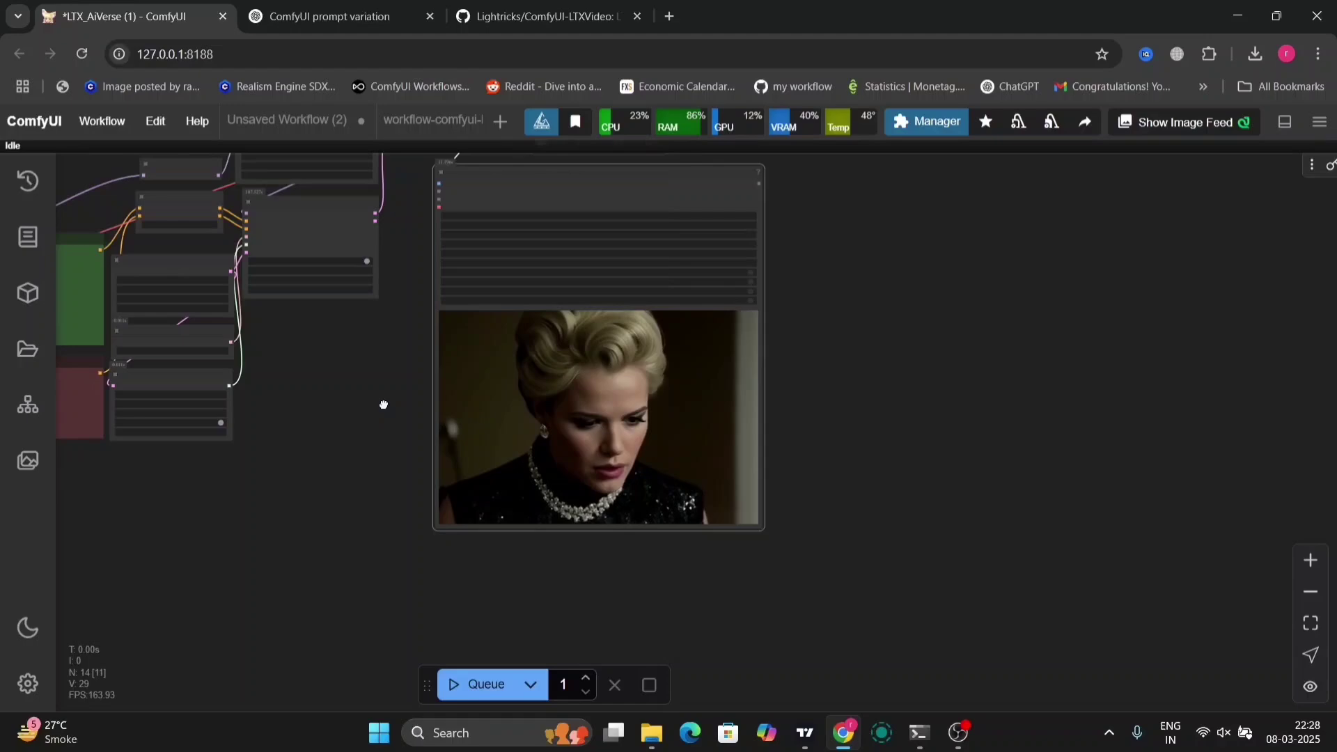
pyautogui.moveTo(383, 405); pyautogui.dragTo(1067, 466)
pyautogui.scroll(3, 660, 478)
pyautogui.scroll(2, 661, 478)
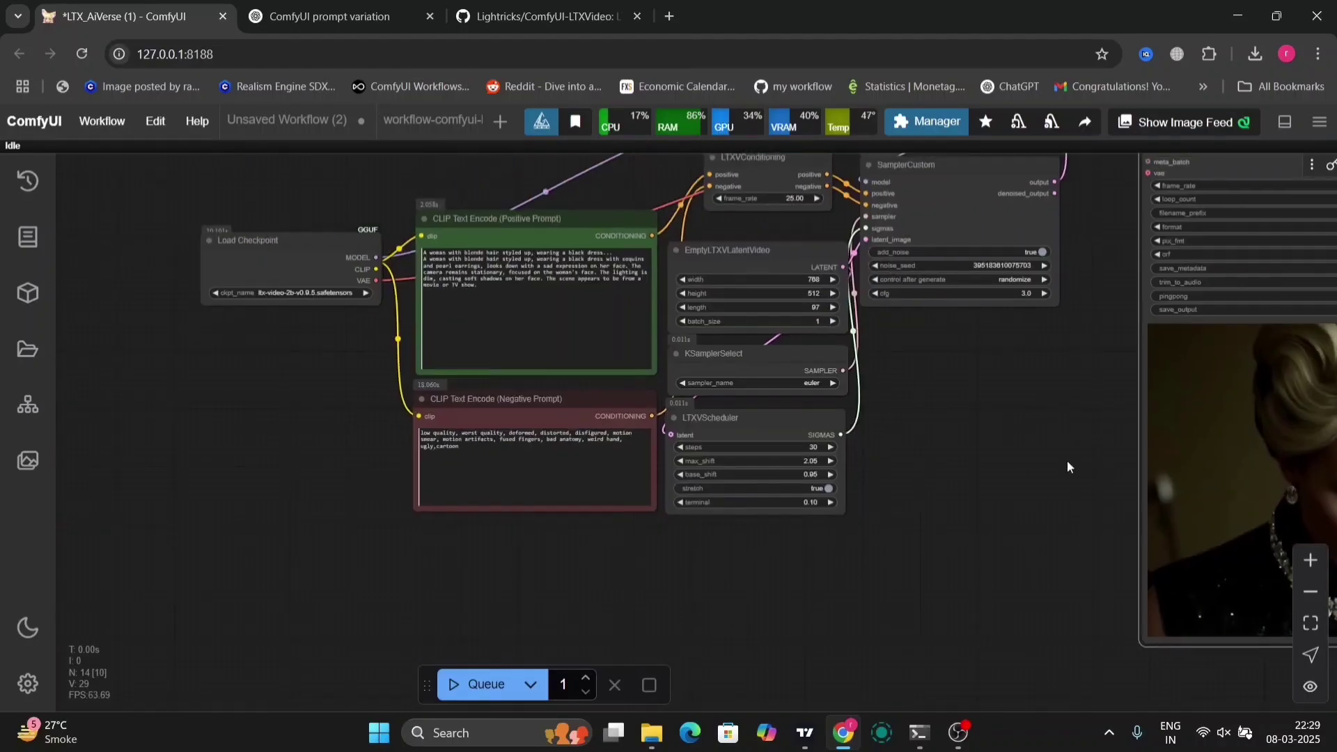
# Step: Empty the positive prompt, removing an accidentally pasted URL
pyautogui.click(302, 6)
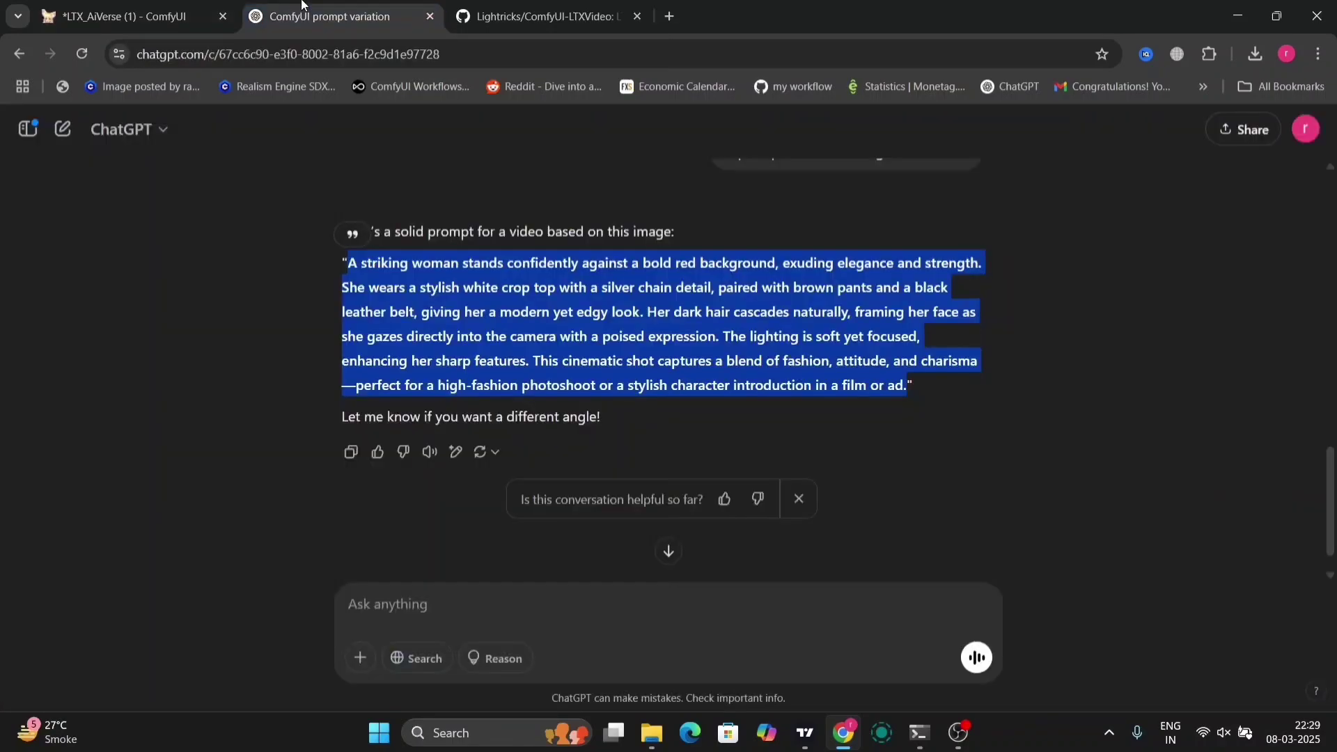
pyautogui.click(235, 7)
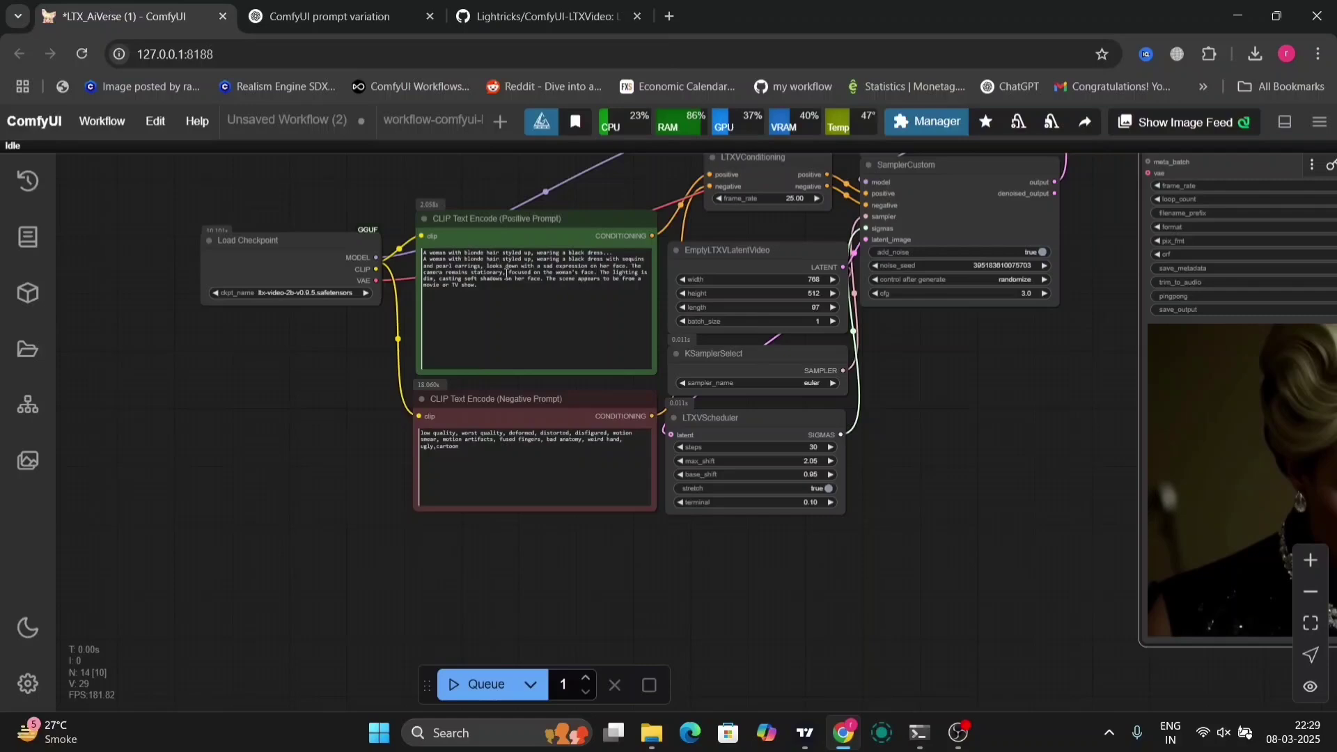
pyautogui.click(524, 307)
pyautogui.hotkey('ctrl', 'a')
pyautogui.write('https://github.com/Lightricks/ComfyUI-LTXVideo.git')
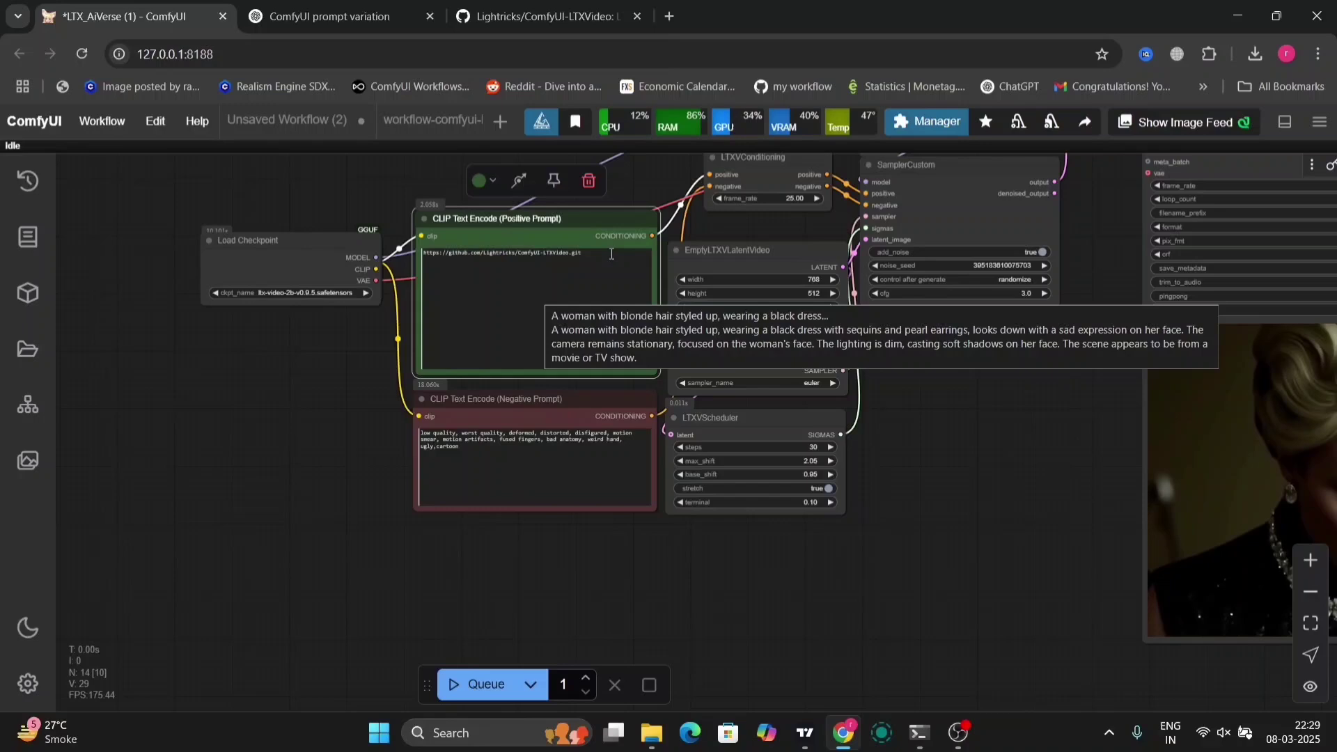
pyautogui.hotkey('ctrl', 'a')
pyautogui.press('BackSpace')
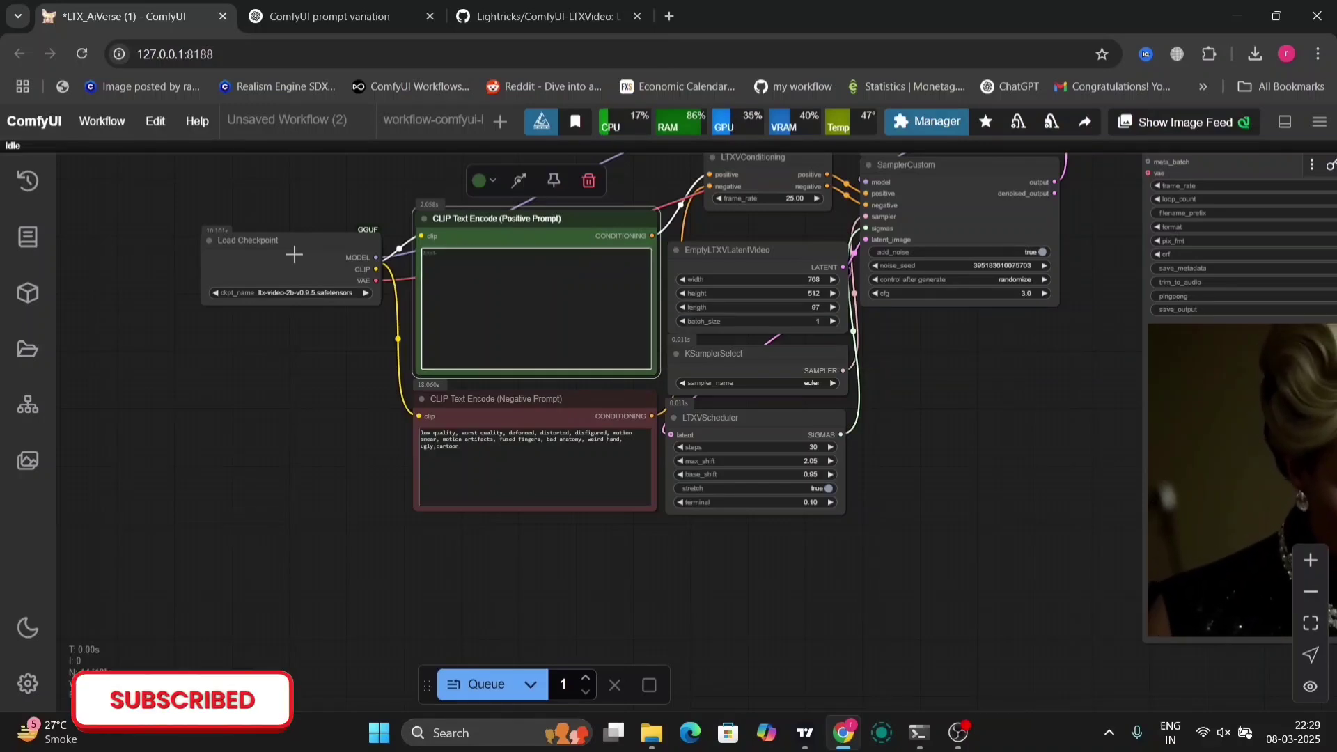
# Step: Paste ChatGPT's red-background prompt into the positive prompt and queue the generation
pyautogui.click(327, 16)
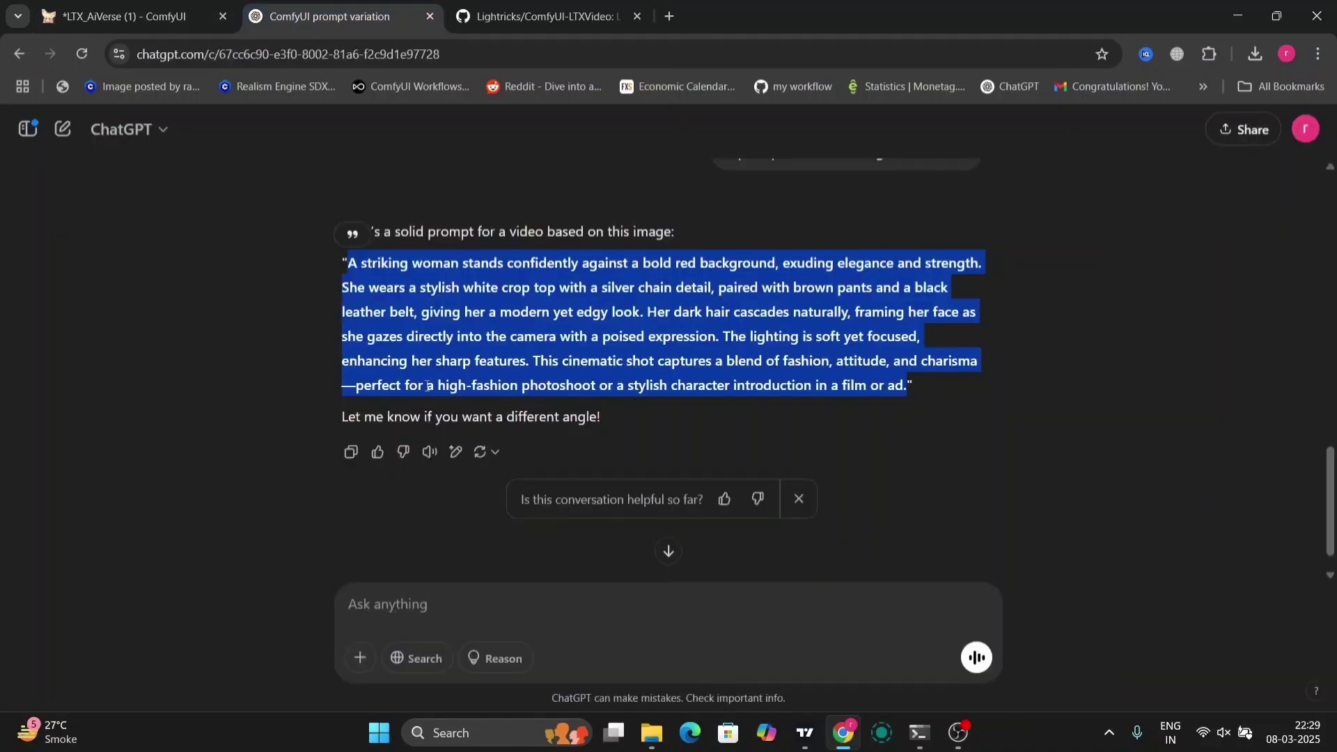
pyautogui.click(758, 418)
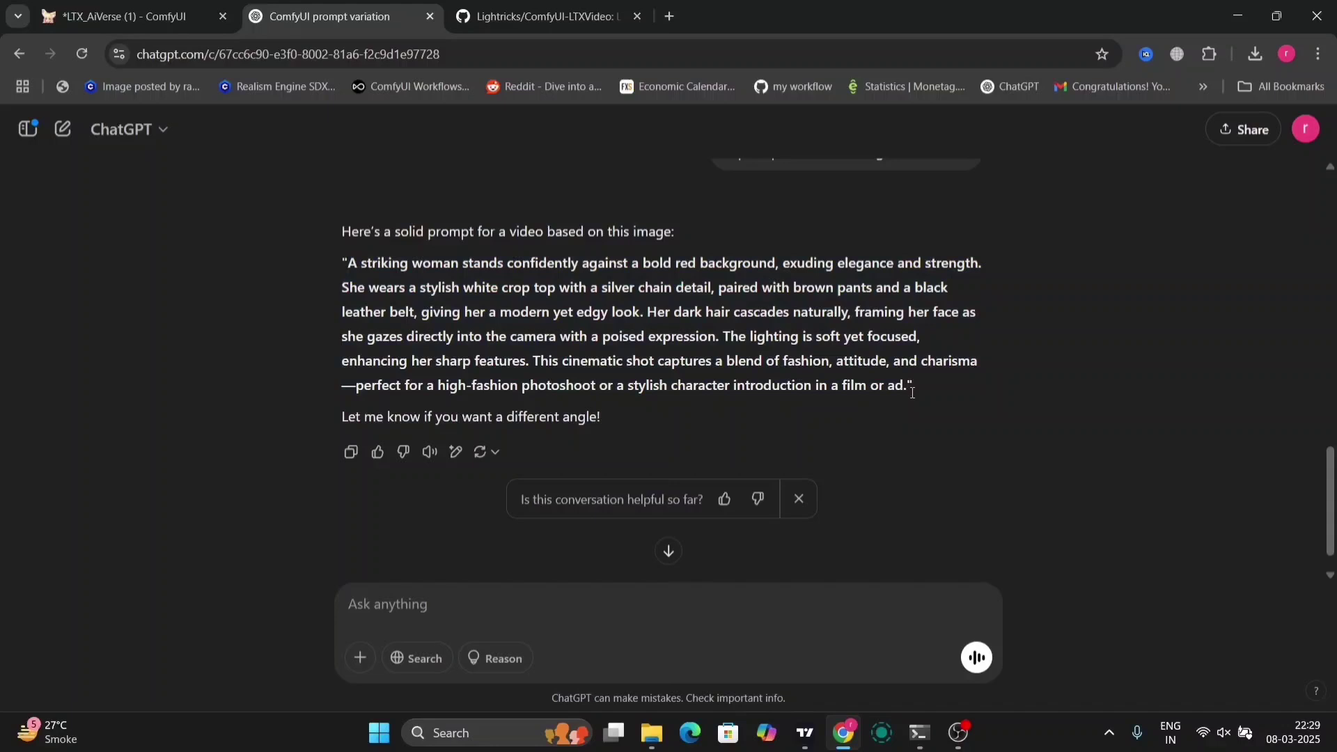
pyautogui.moveTo(907, 393); pyautogui.dragTo(365, 264)
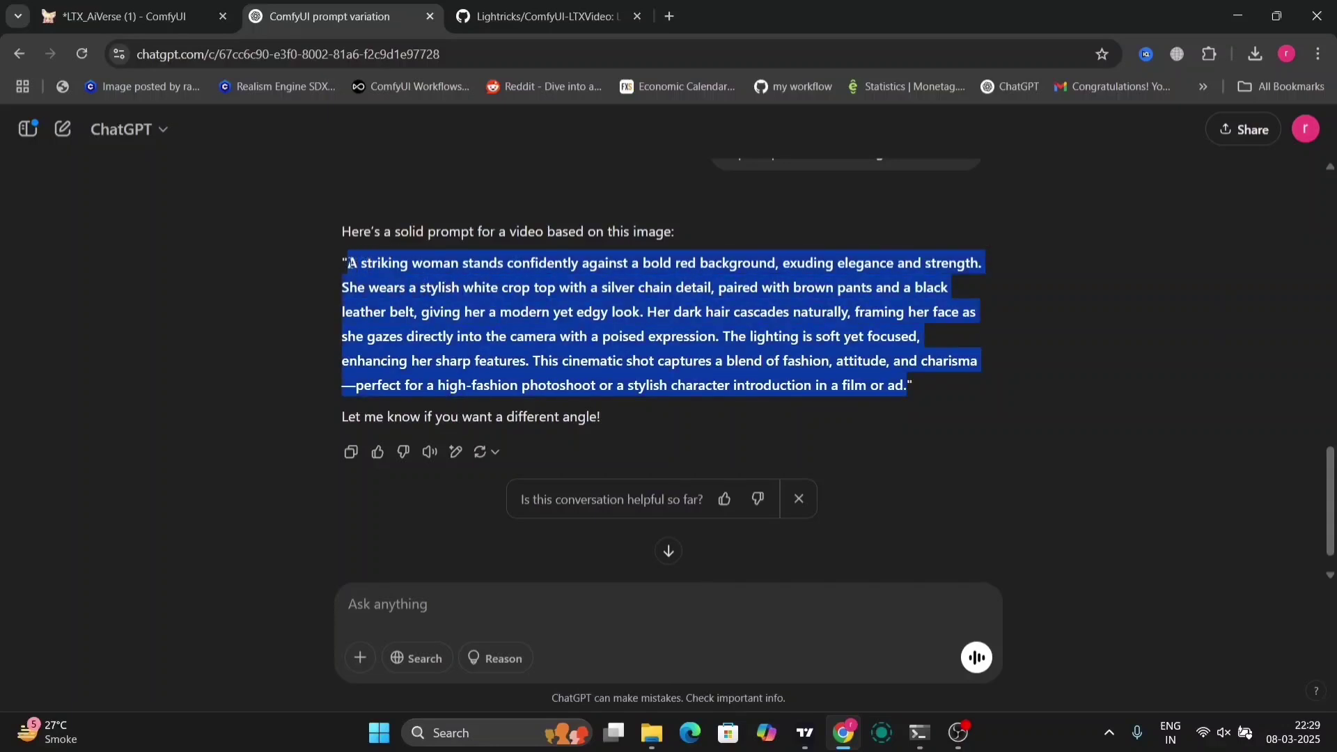
pyautogui.click(132, 3)
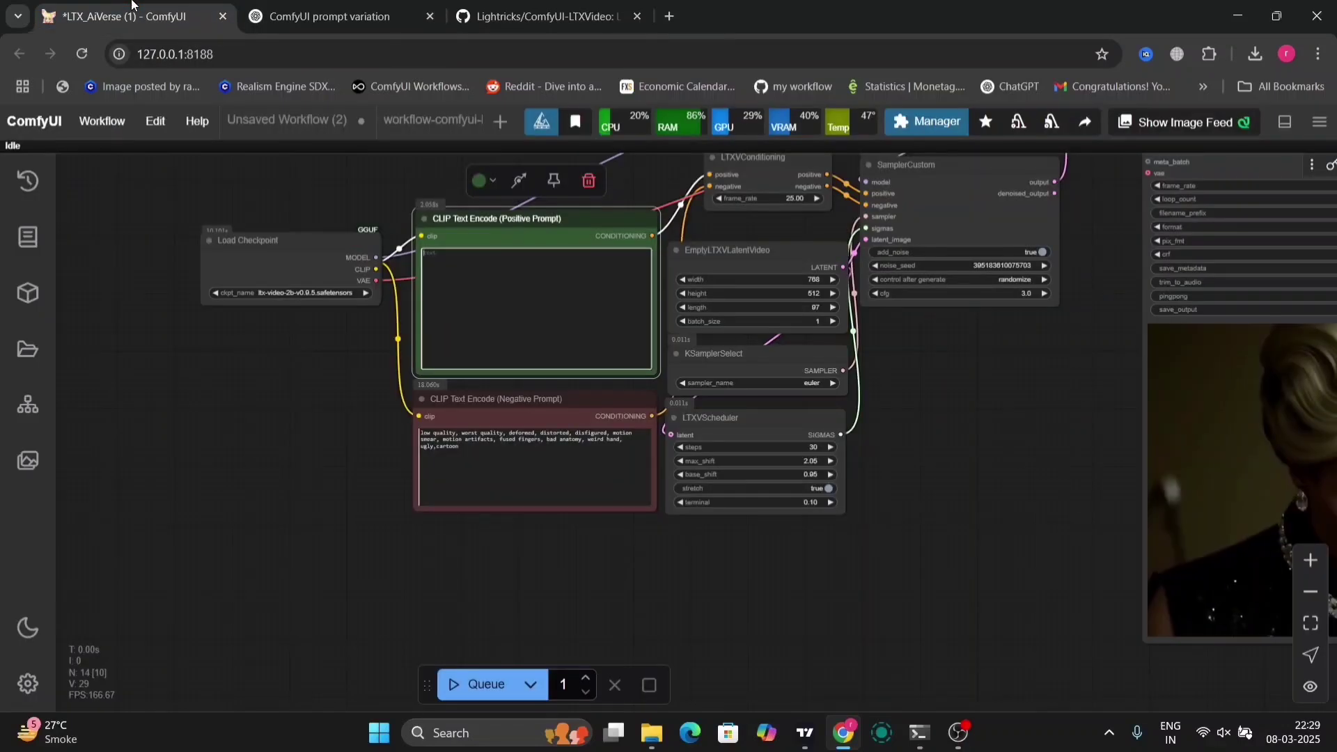
pyautogui.write('A striking woman stands confidently against a bold red background, exuding elegance and strength. She wears a stylish white crop top with a silver chain detail, paired with brown pants and a black leather belt, giving her a modern yet edgy look. Her dark hair cascades naturally, framing her face as she gazes directly into the camera with a poised expression. The lighting is soft yet focused, enhancing her sharp features. This cinematic shot captures a blend of fashion, attitude, and charisma-perfect for a high-fashion photoshoot or a stylish character introduction in a film or ad.')
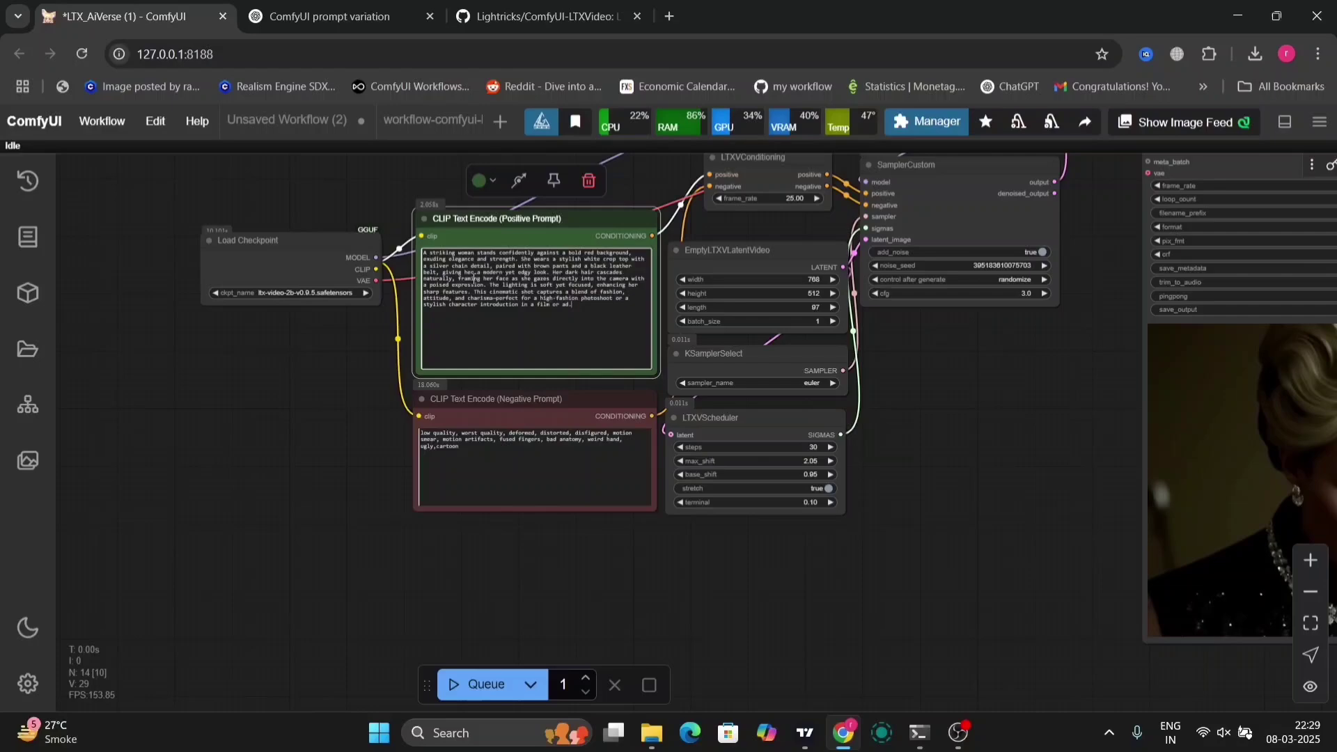
pyautogui.click(474, 685)
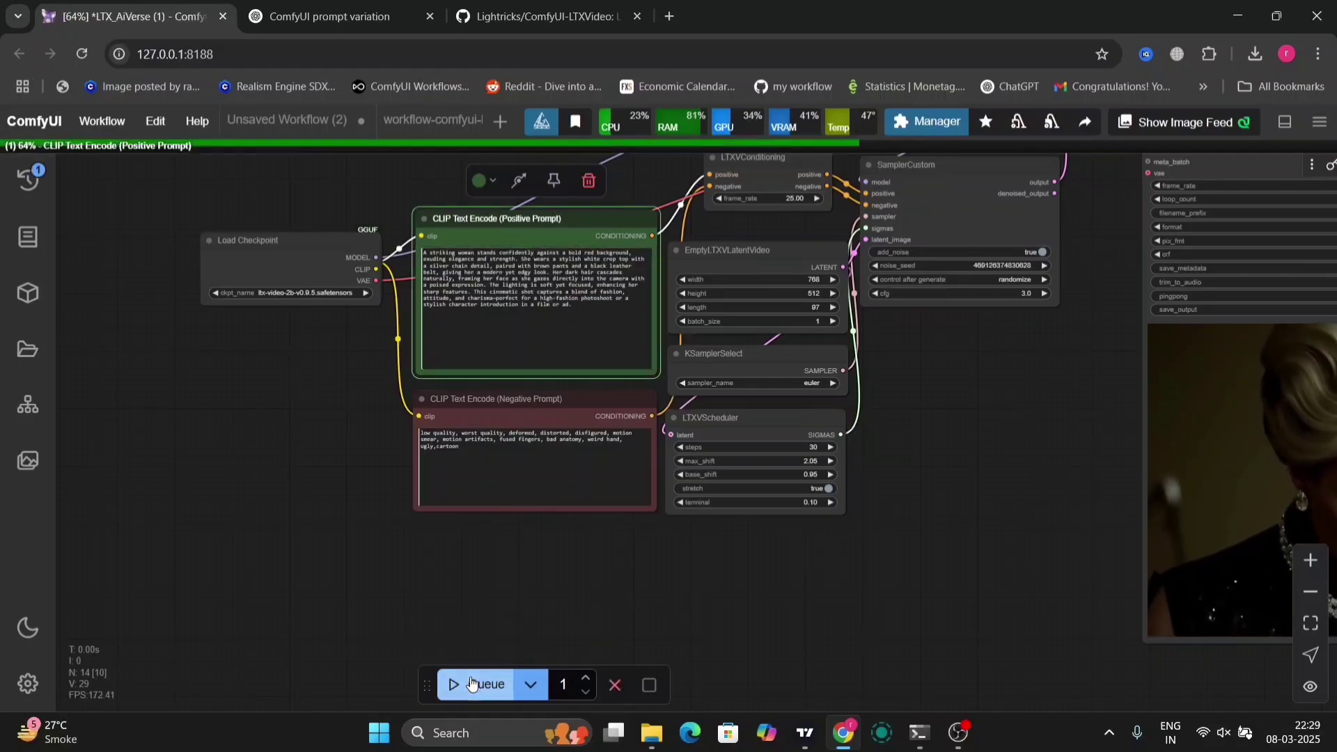
pyautogui.click(920, 732)
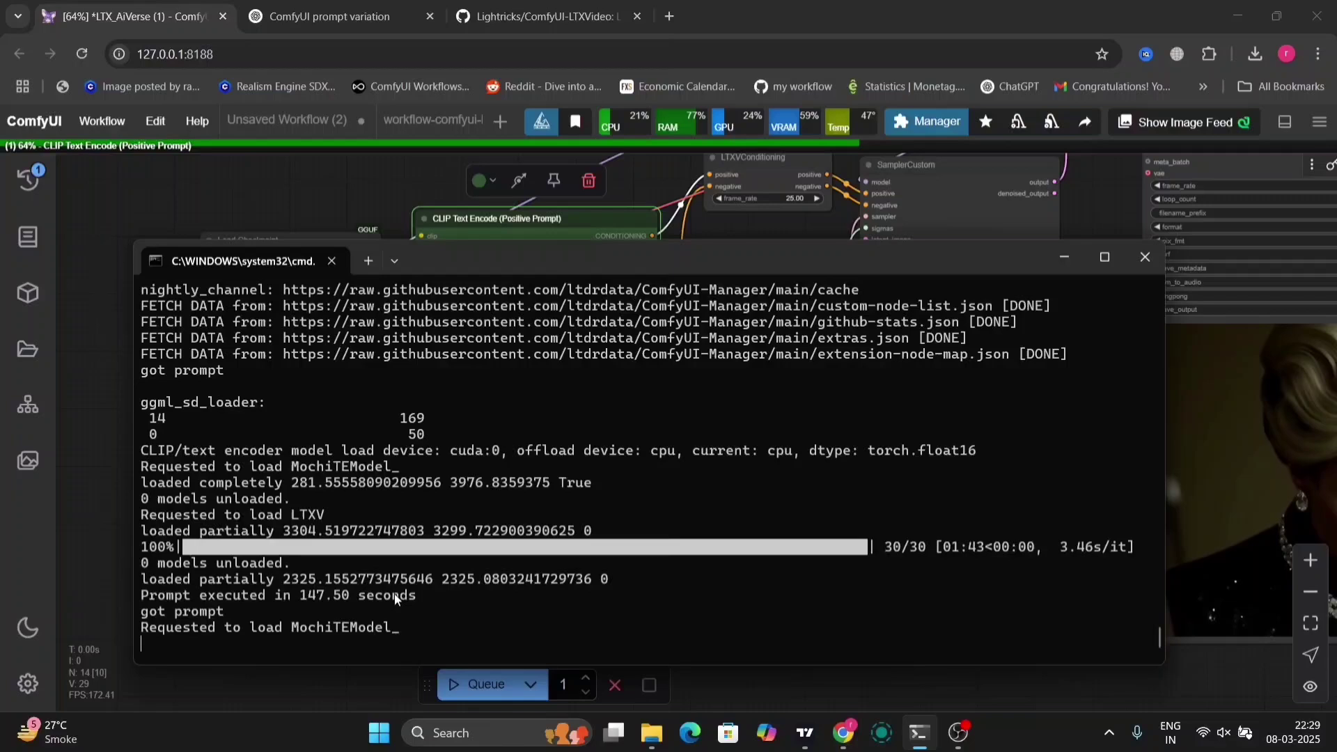
pyautogui.moveTo(421, 595); pyautogui.dragTo(304, 601)
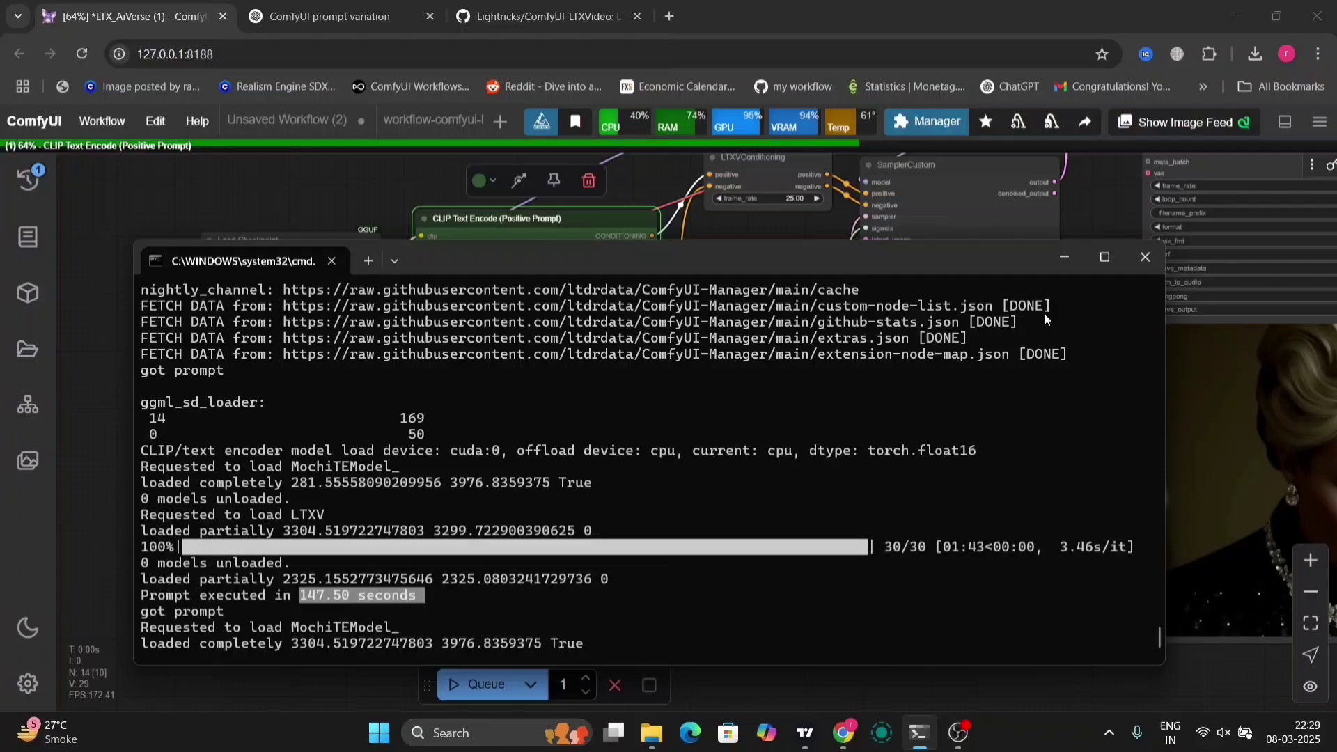
# Step: Minimize the terminal and bring the workflow's video preview into view
pyautogui.click(1063, 258)
pyautogui.click(972, 503)
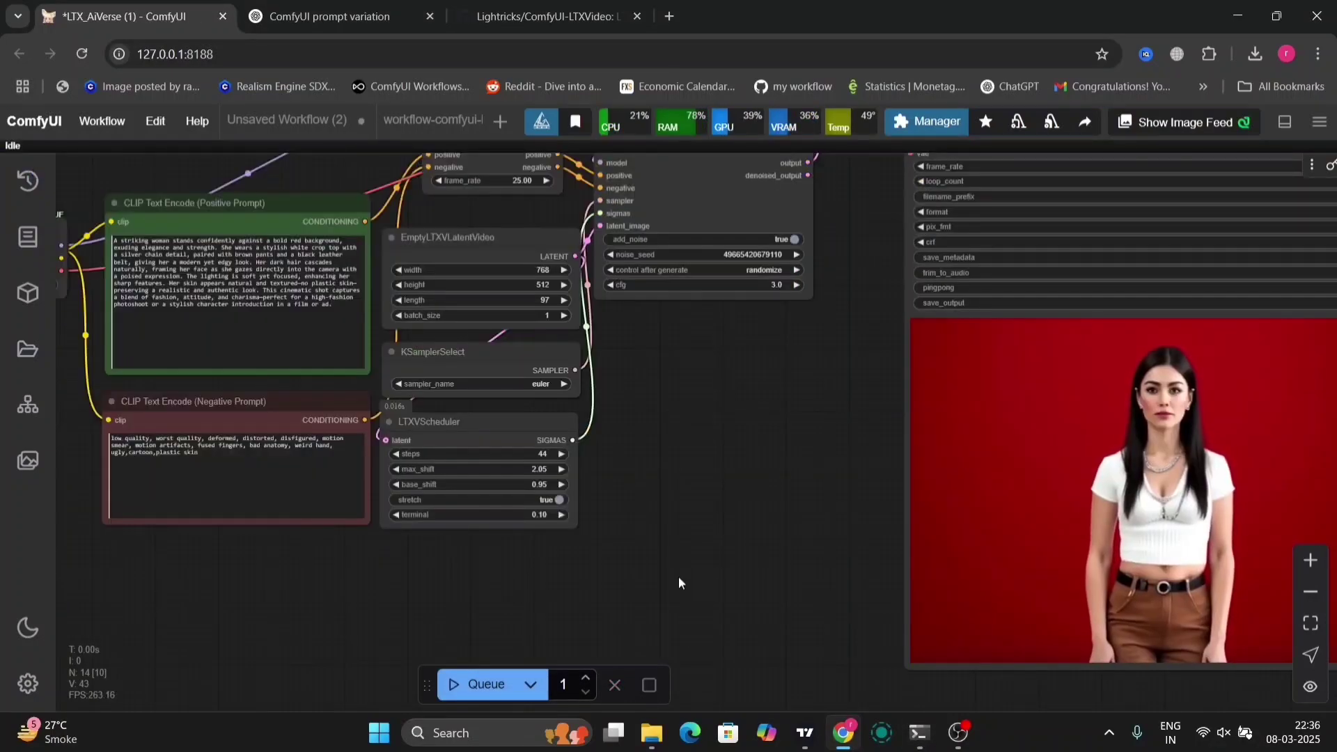
pyautogui.moveTo(508, 574); pyautogui.dragTo(366, 541)
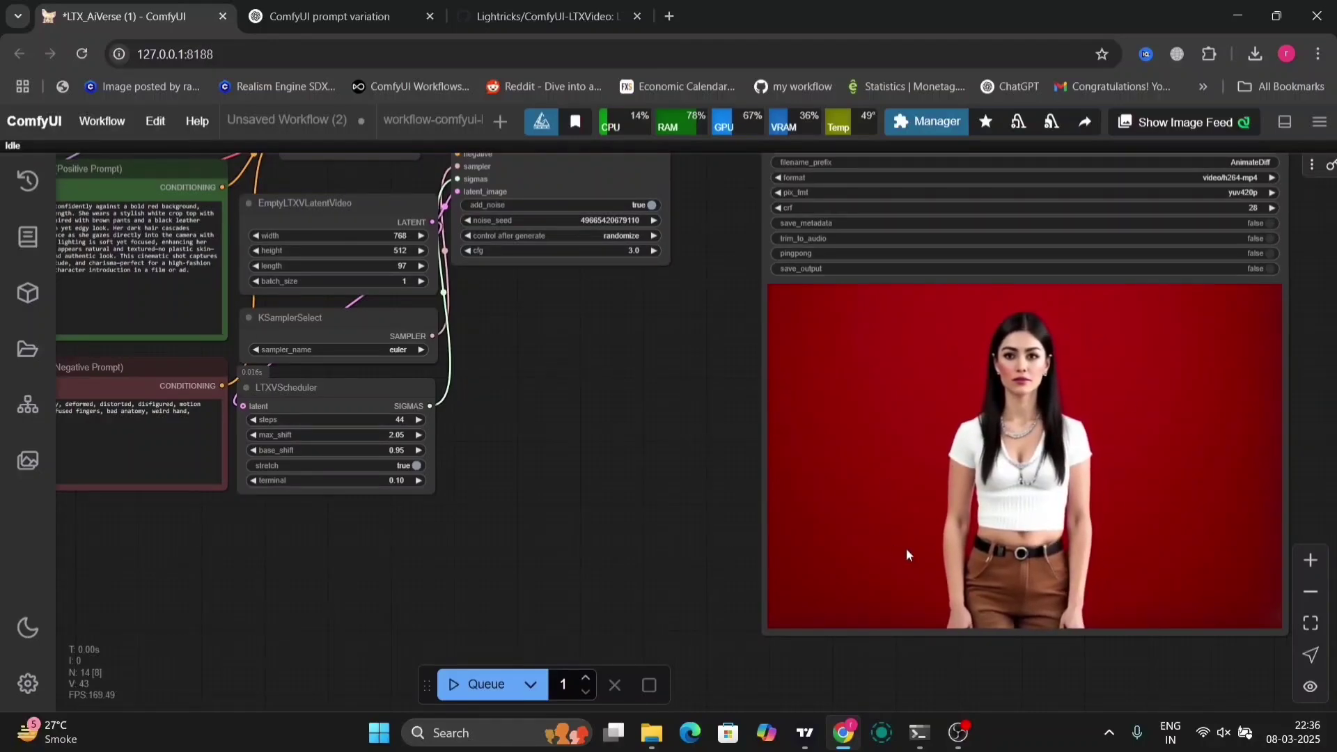
# Step: Play the second finished red-background clip enlarged from the queue results
pyautogui.click(28, 181)
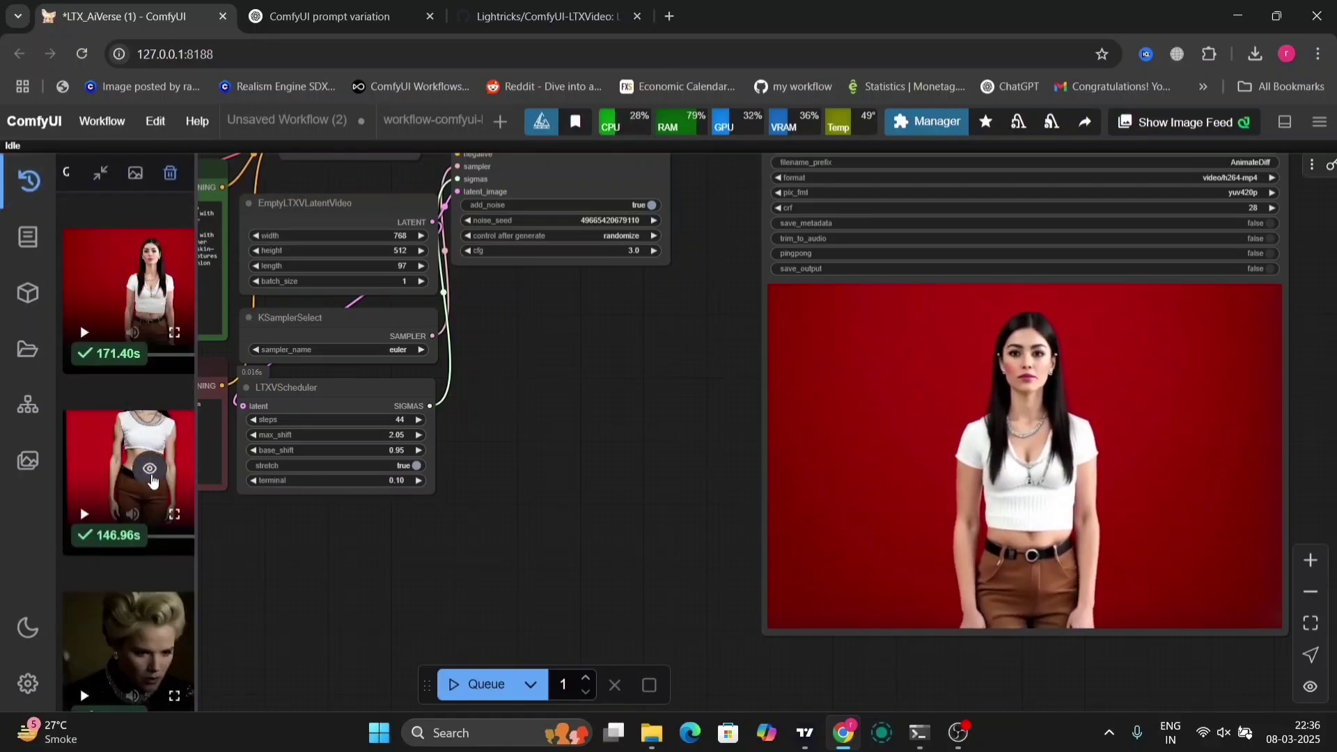
pyautogui.click(149, 469)
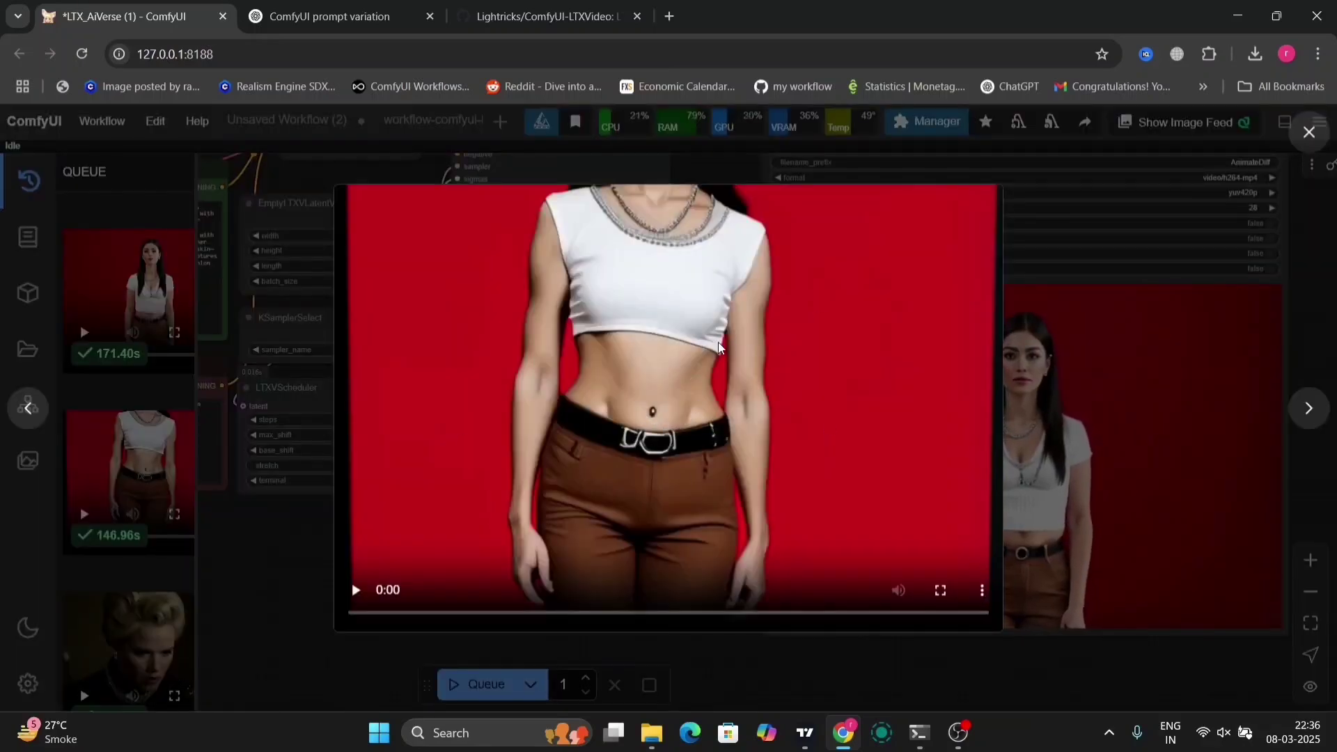
pyautogui.click(356, 591)
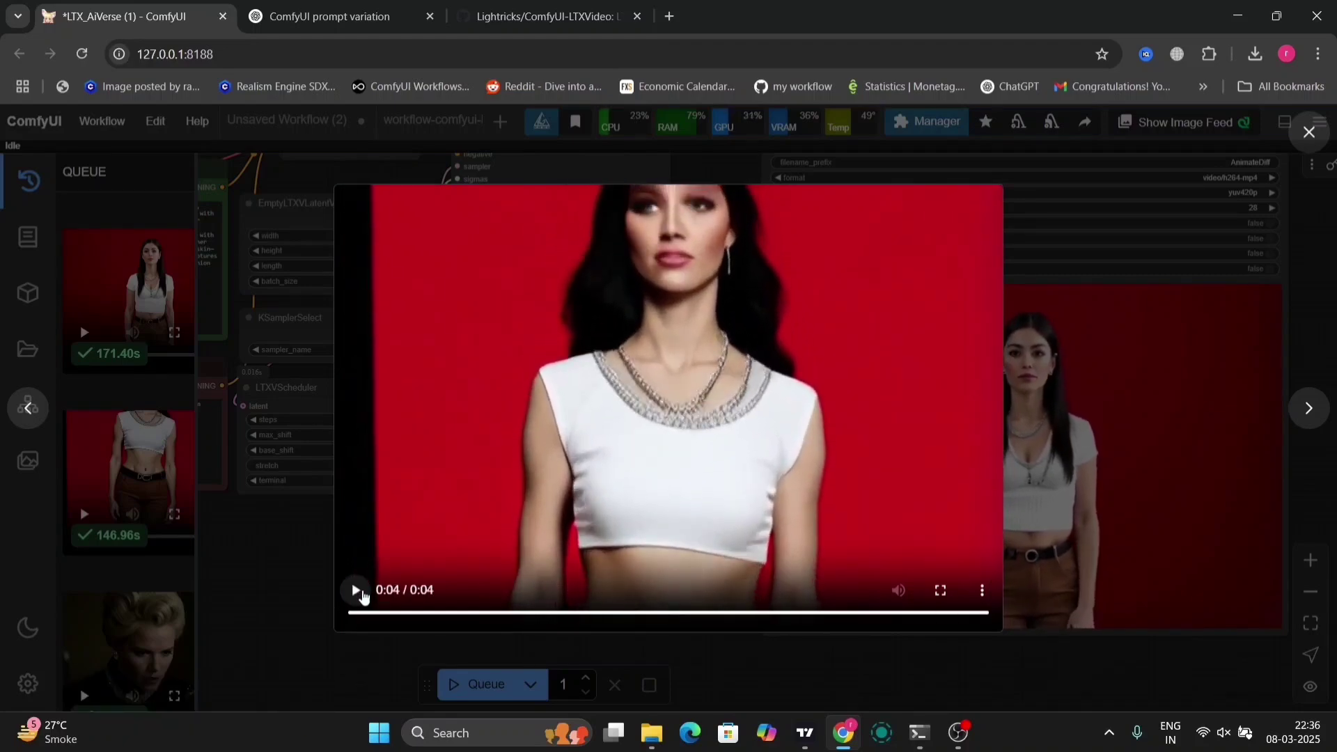
pyautogui.click(299, 590)
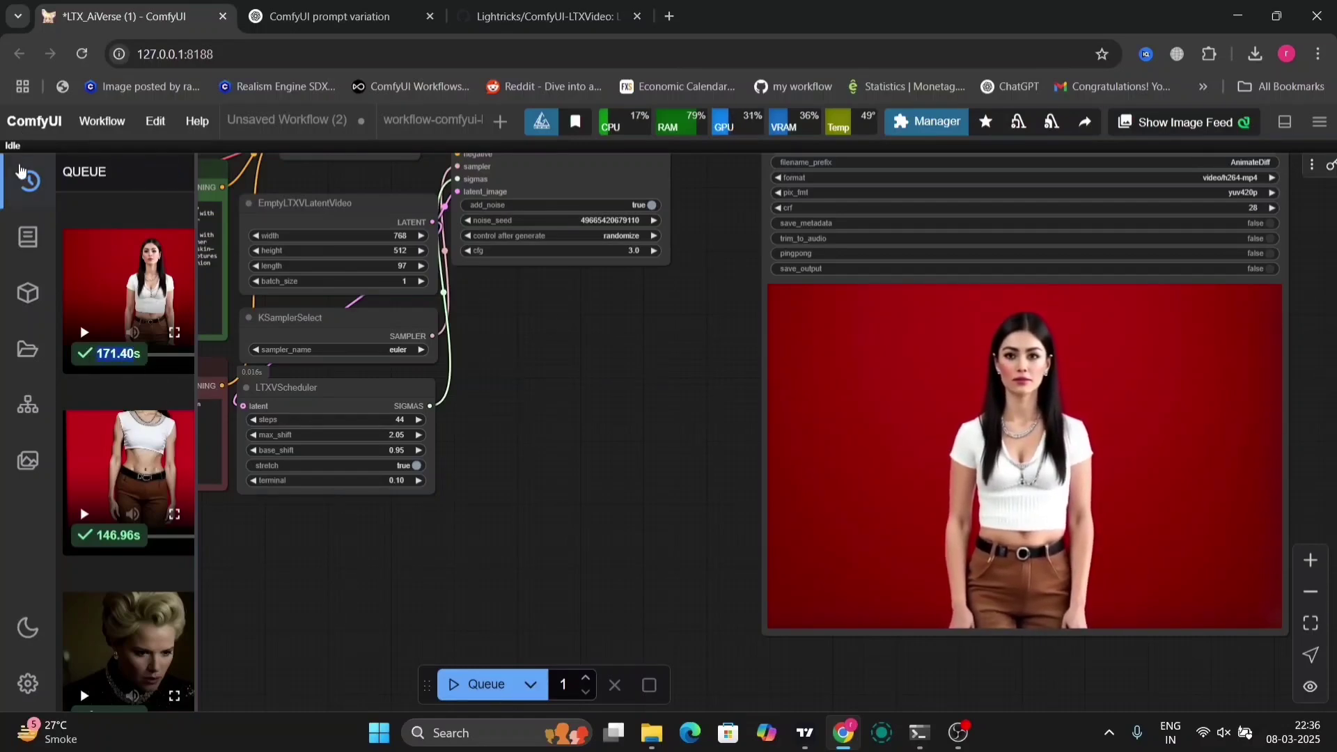
# Step: Close the queue panel and highlight the positive prompt's description text
pyautogui.click(21, 170)
pyautogui.moveTo(250, 192); pyautogui.dragTo(515, 249)
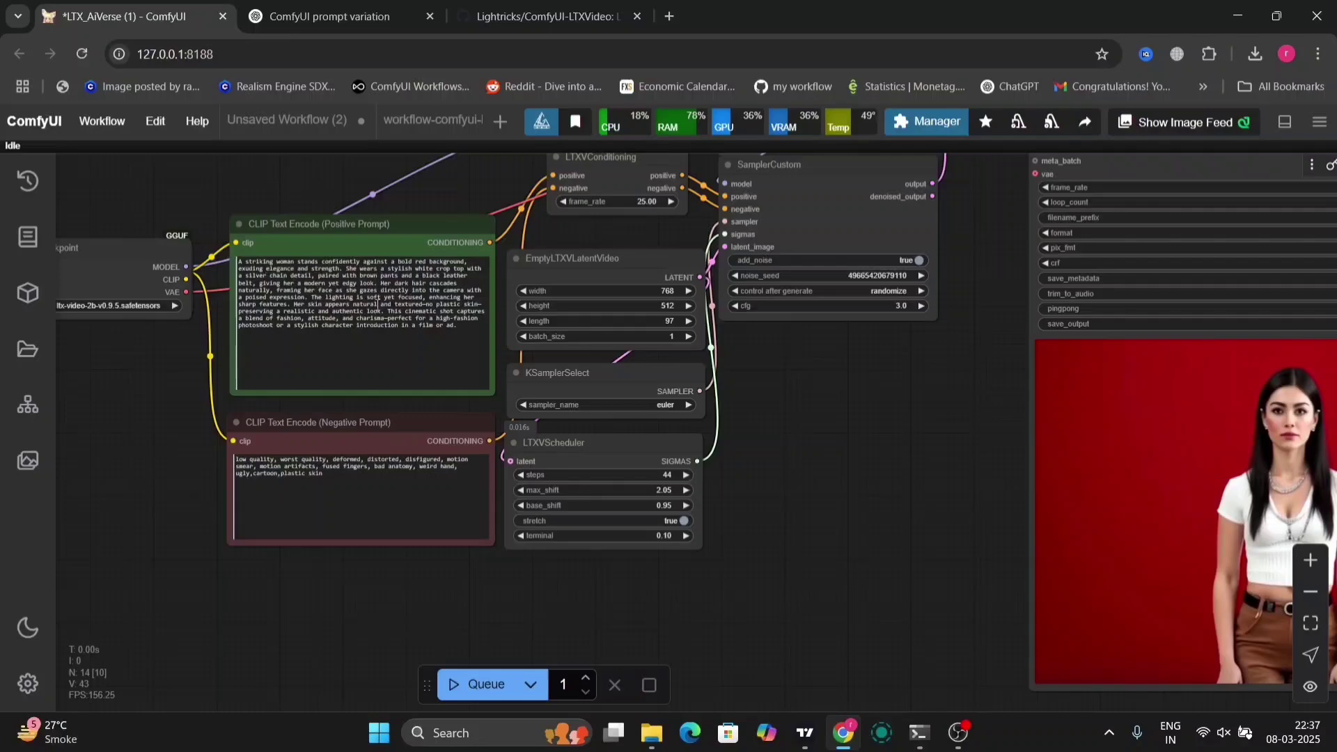
pyautogui.moveTo(458, 326); pyautogui.dragTo(317, 298)
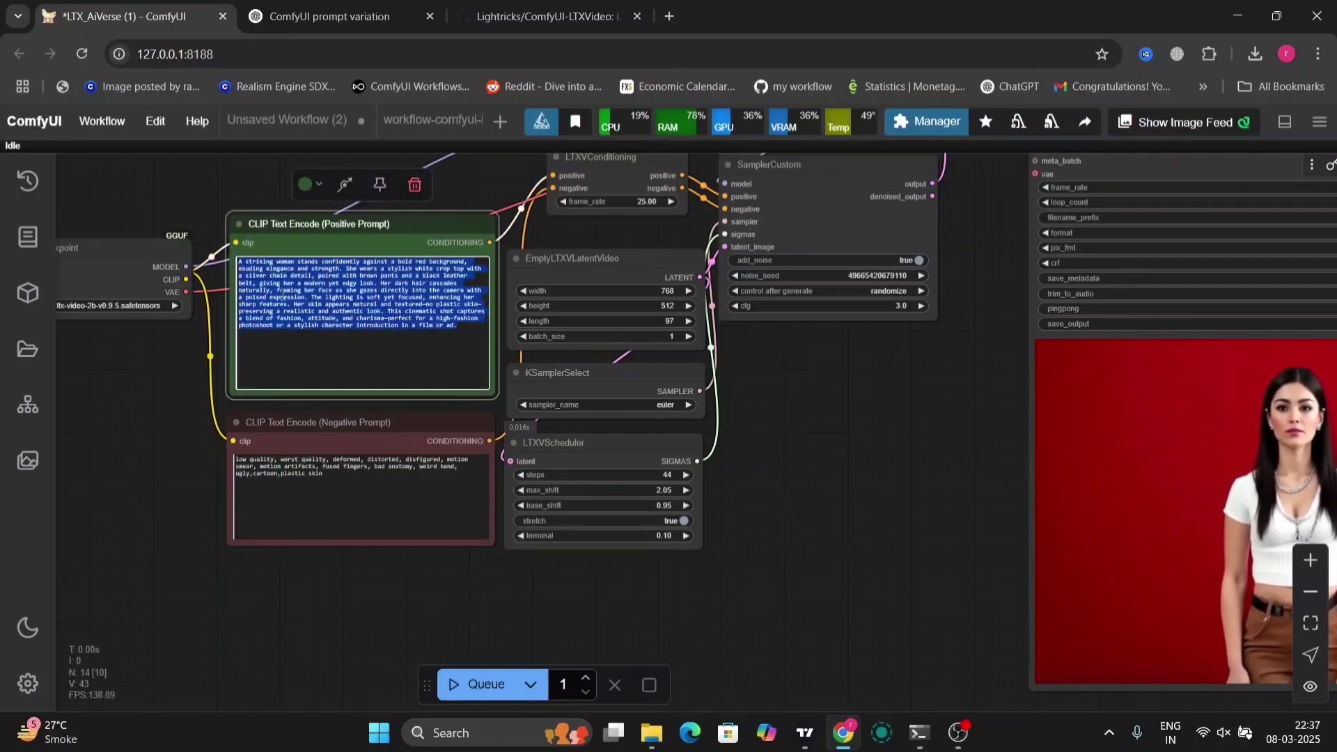
pyautogui.click(343, 5)
# Step: Scroll to ChatGPT's updated 'no plastic skin' prompt reply and deselect its text
pyautogui.scroll(-5, 881, 533)
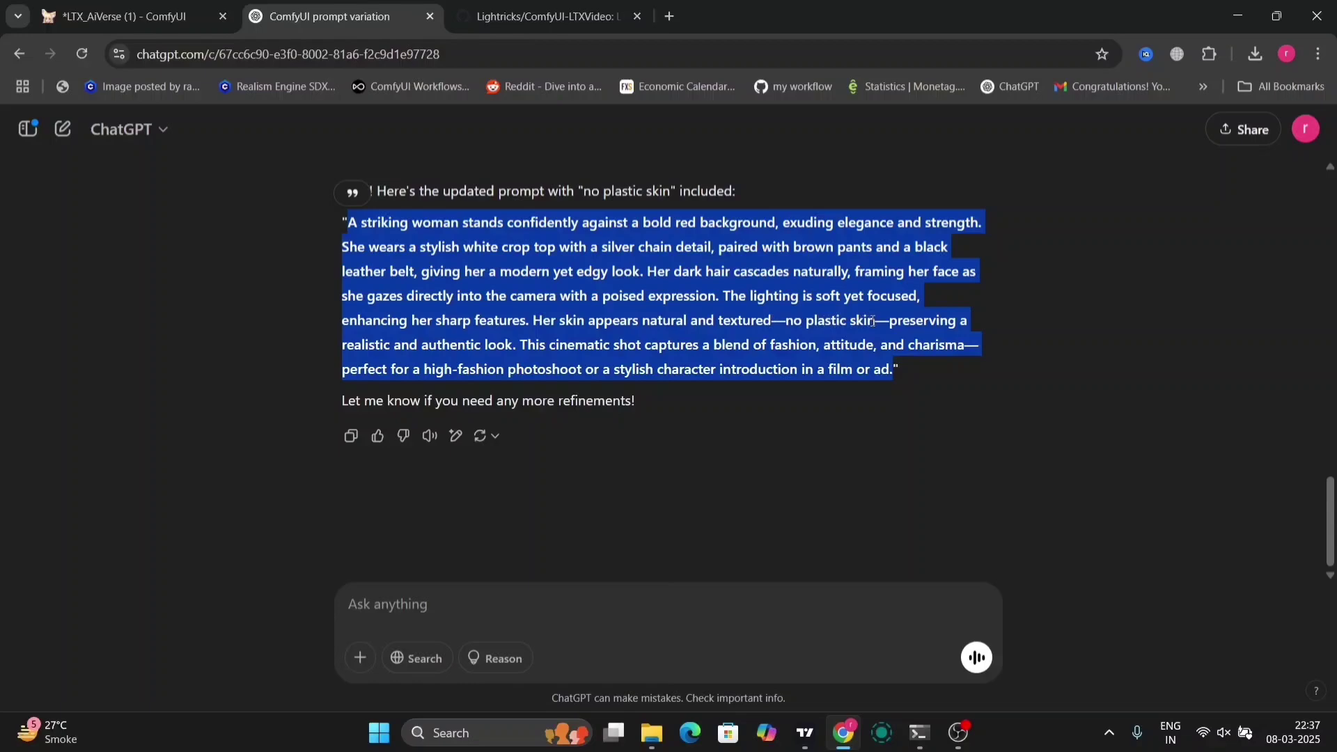
pyautogui.scroll(3, 872, 321)
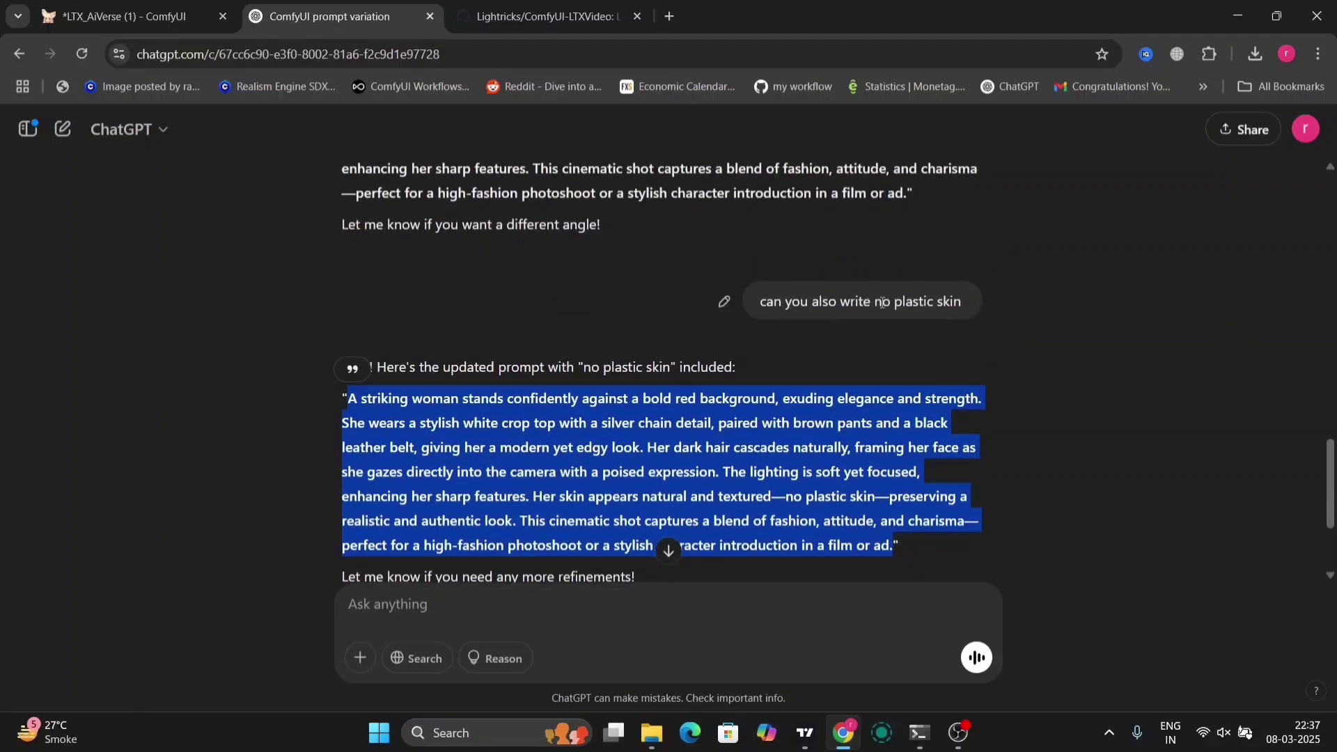
pyautogui.scroll(-3, 869, 377)
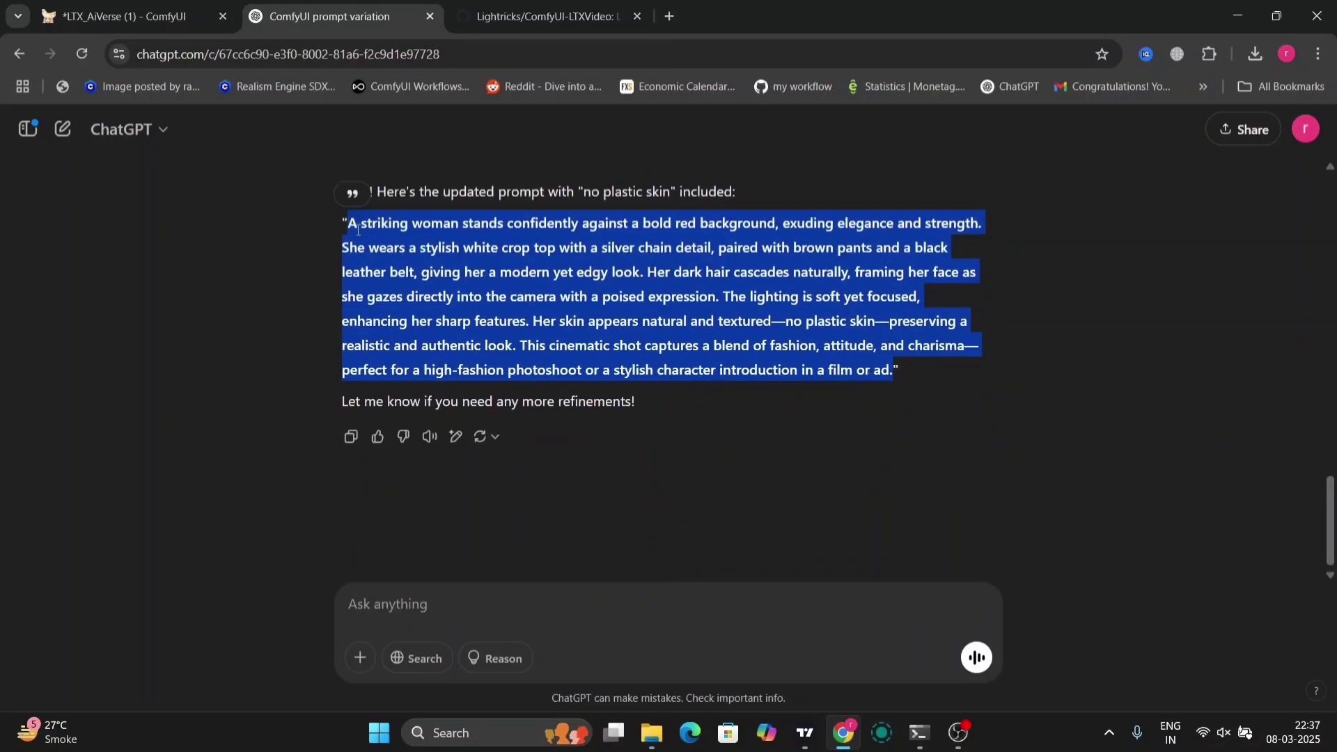
pyautogui.click(885, 386)
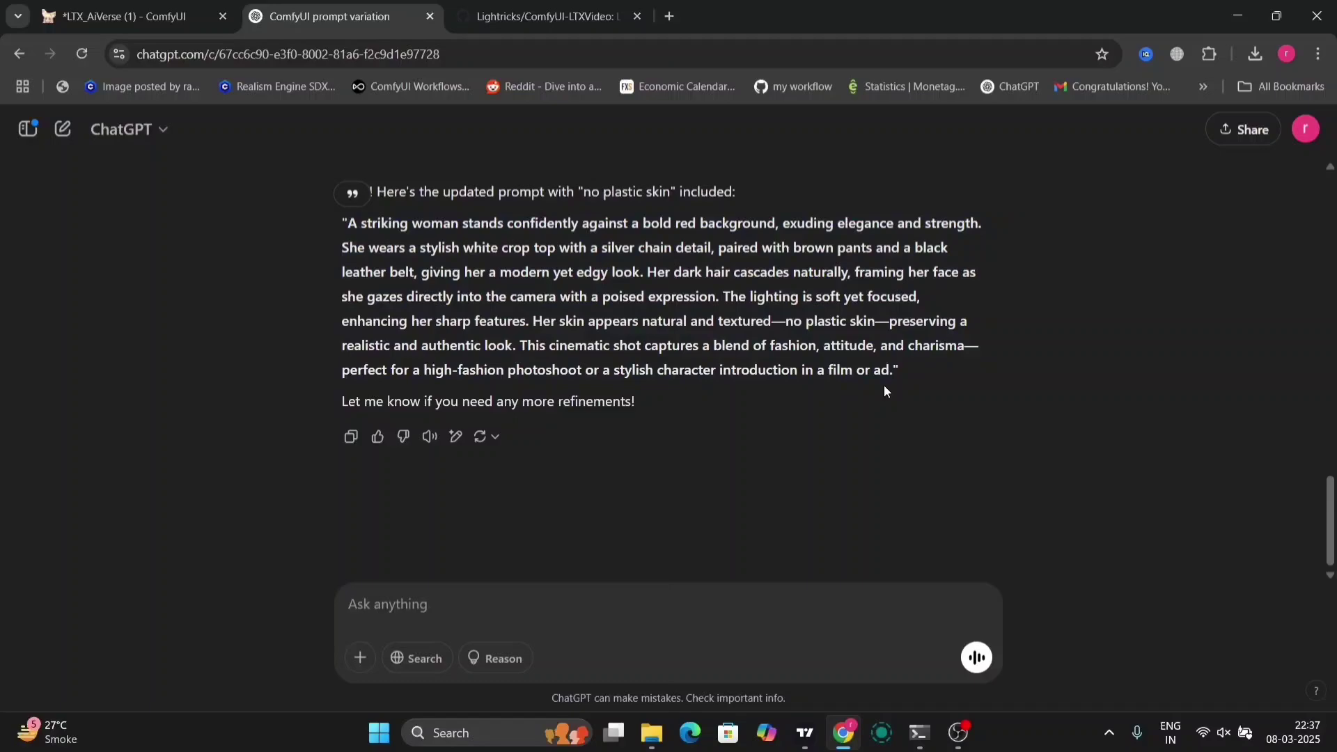
# Step: Return to the LTX_AiVerse workflow and centre the Video Combine preview of the red-background clip
pyautogui.click(165, 6)
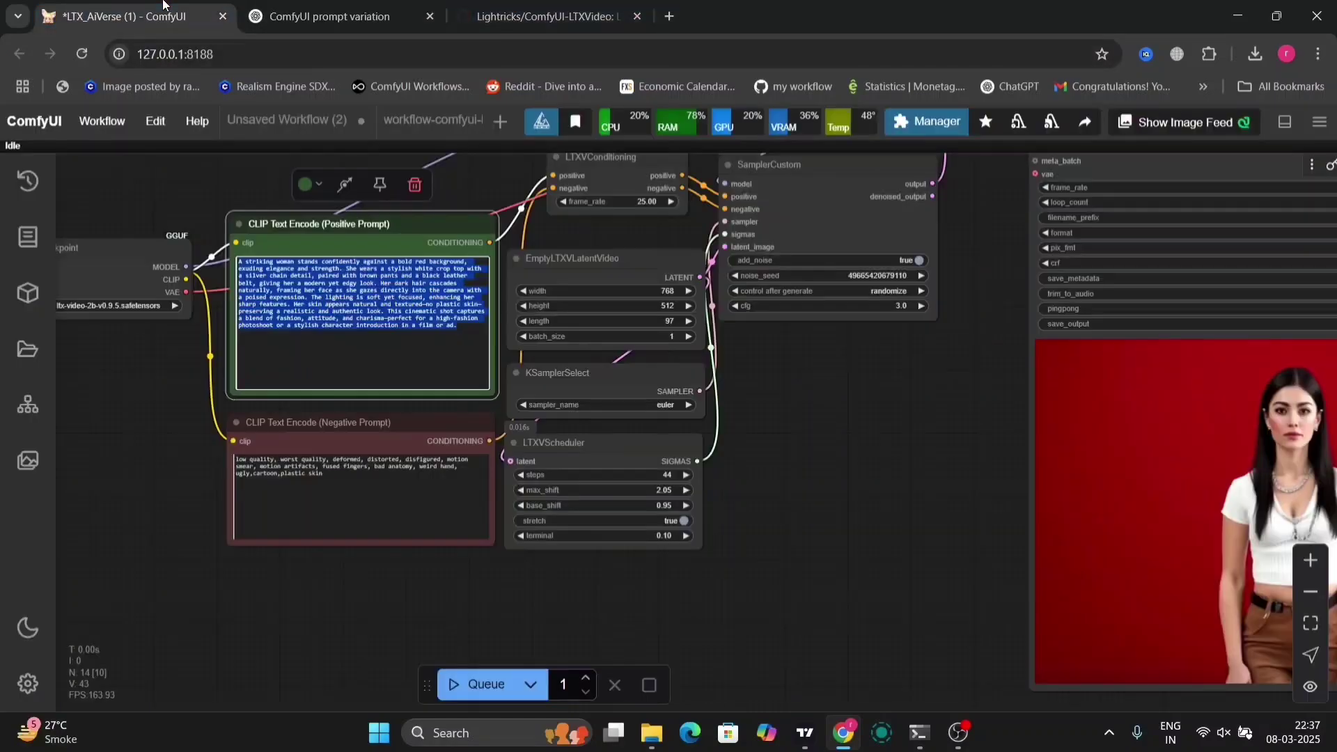
pyautogui.moveTo(738, 432); pyautogui.dragTo(352, 272)
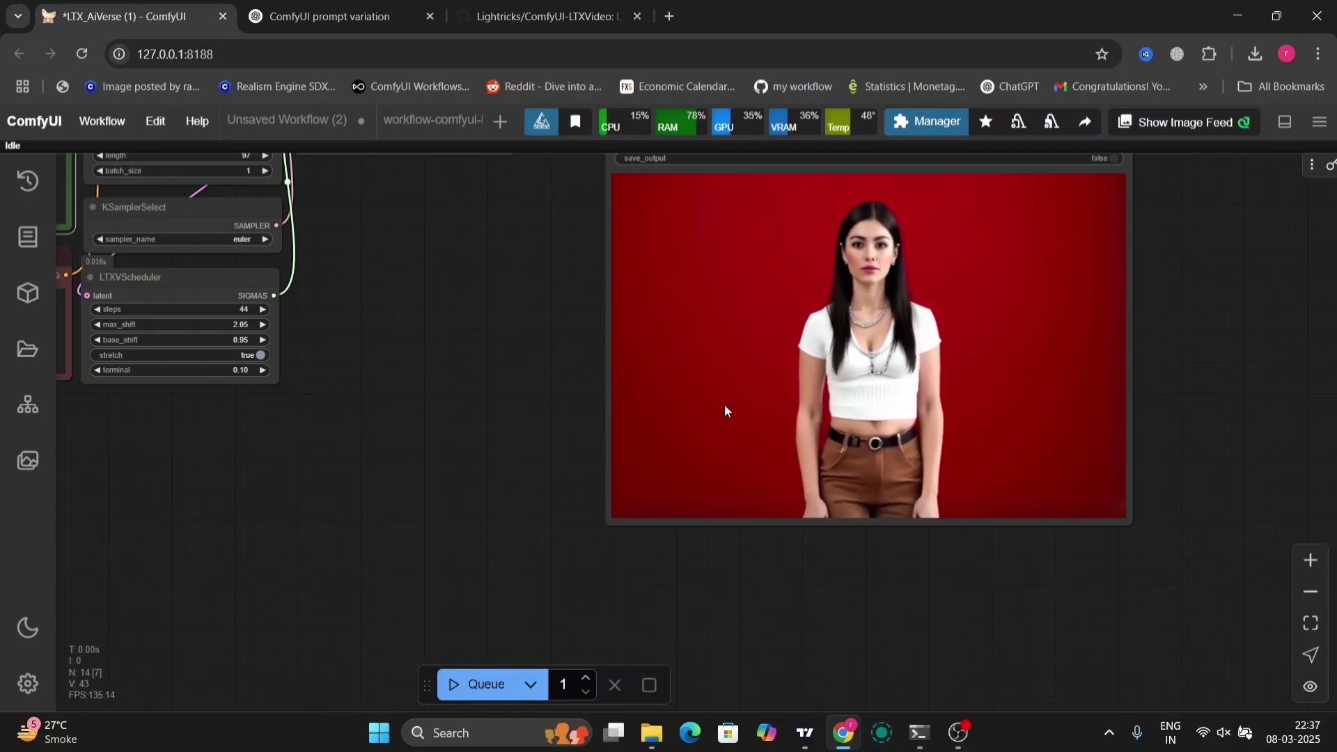
# Step: View an uploaded reference image full size in the ChatGPT chat
pyautogui.click(327, 16)
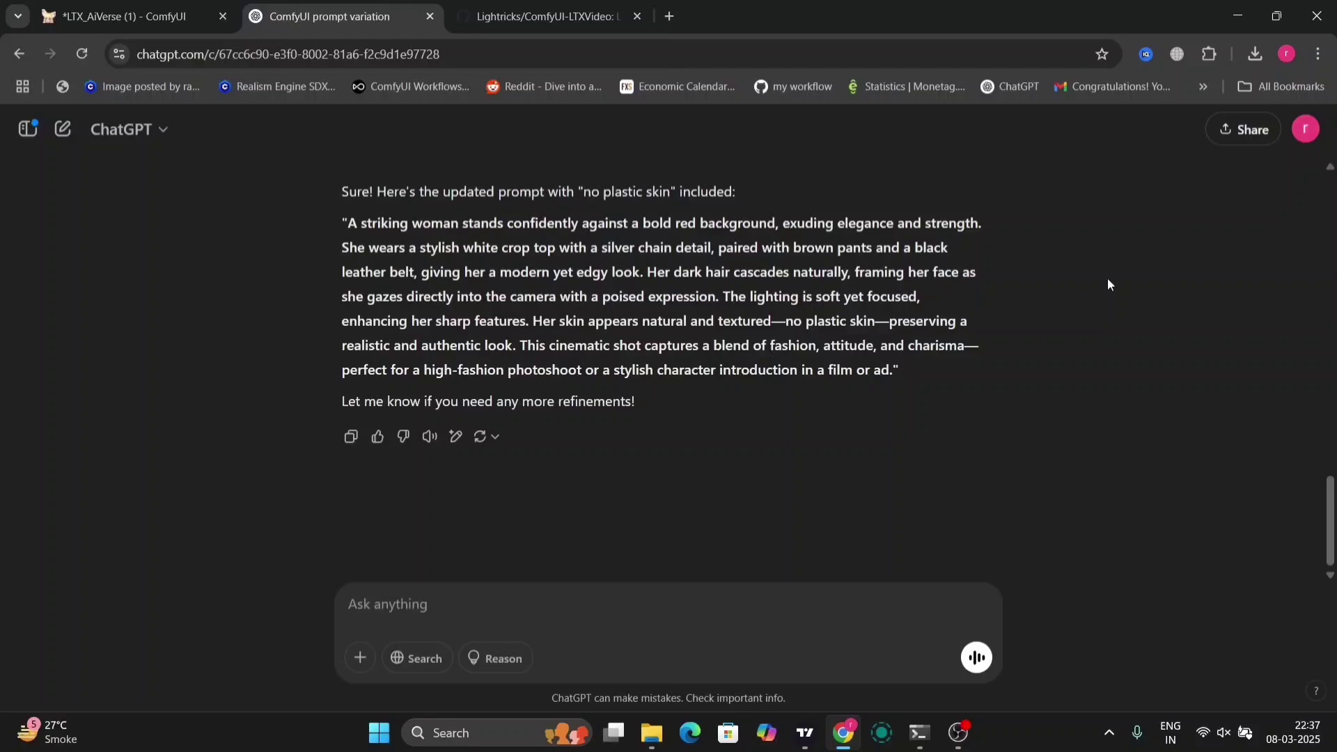
pyautogui.scroll(5, 1107, 278)
pyautogui.scroll(-2, 1108, 282)
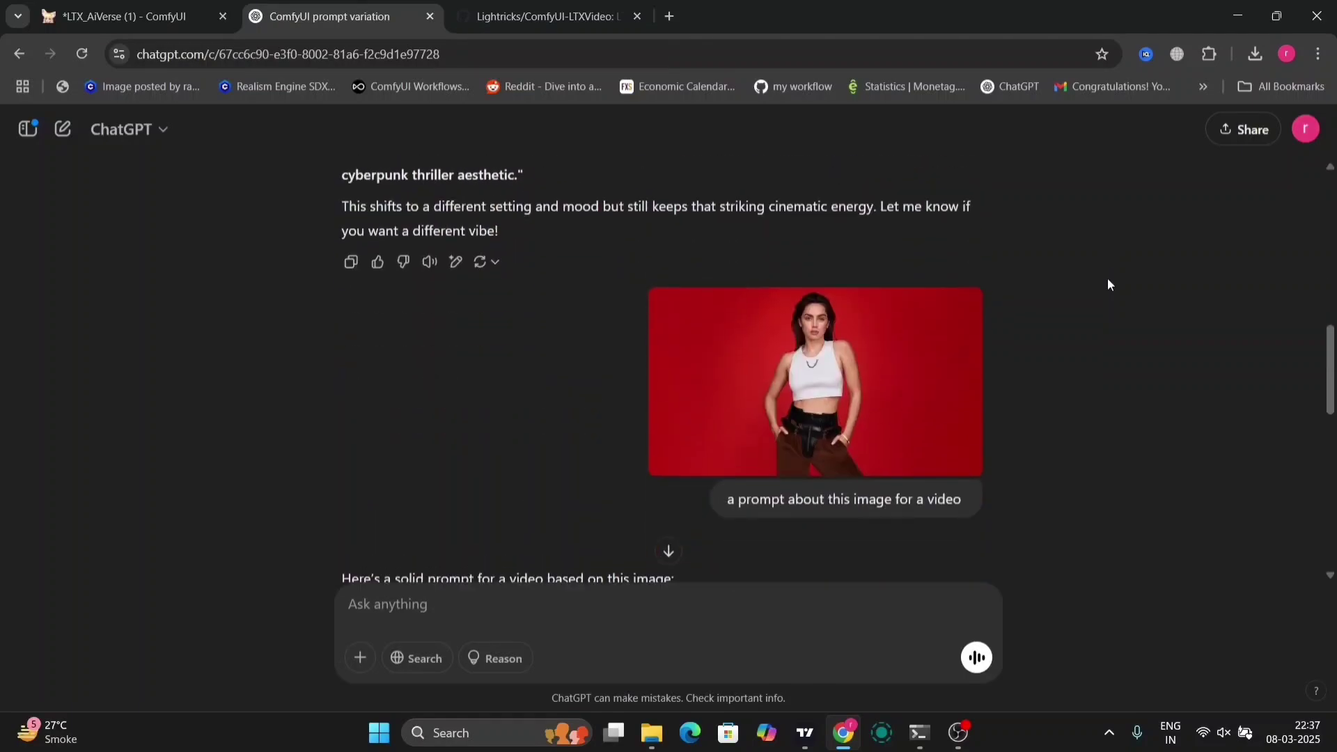
pyautogui.click(845, 360)
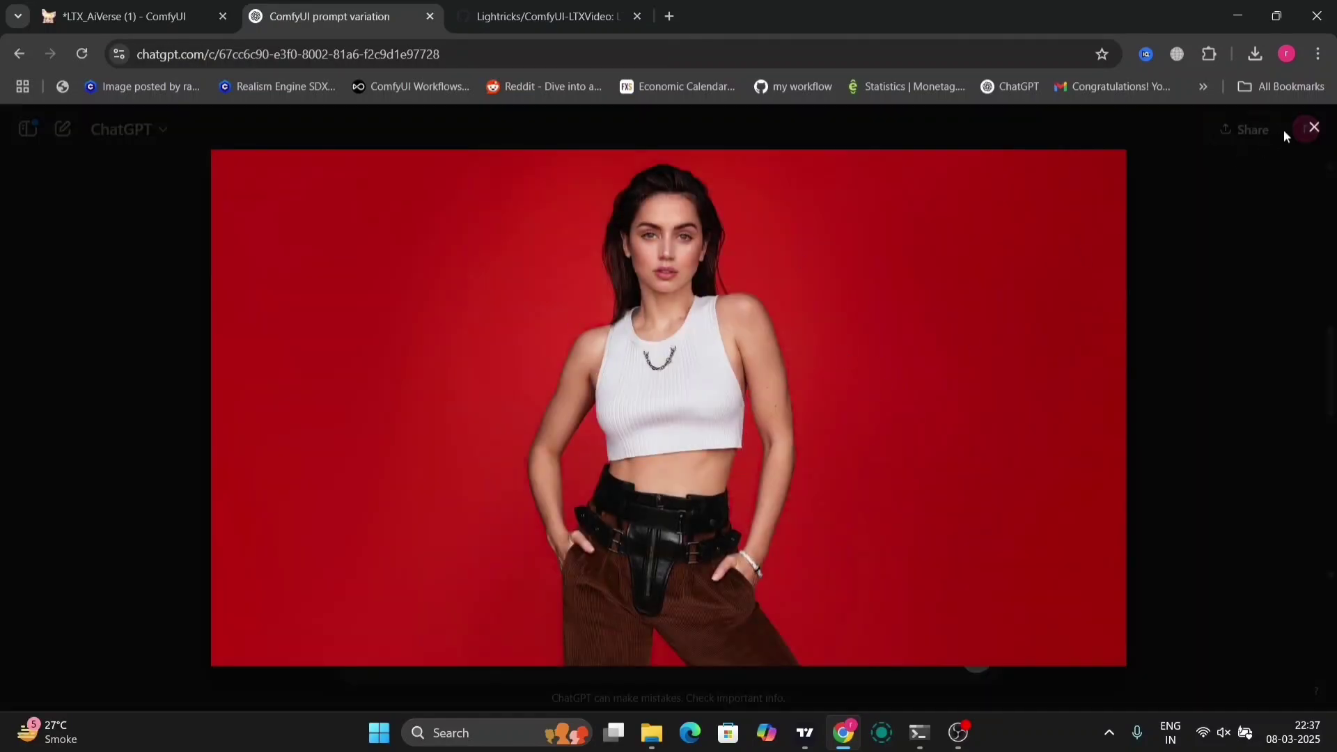
pyautogui.click(1314, 129)
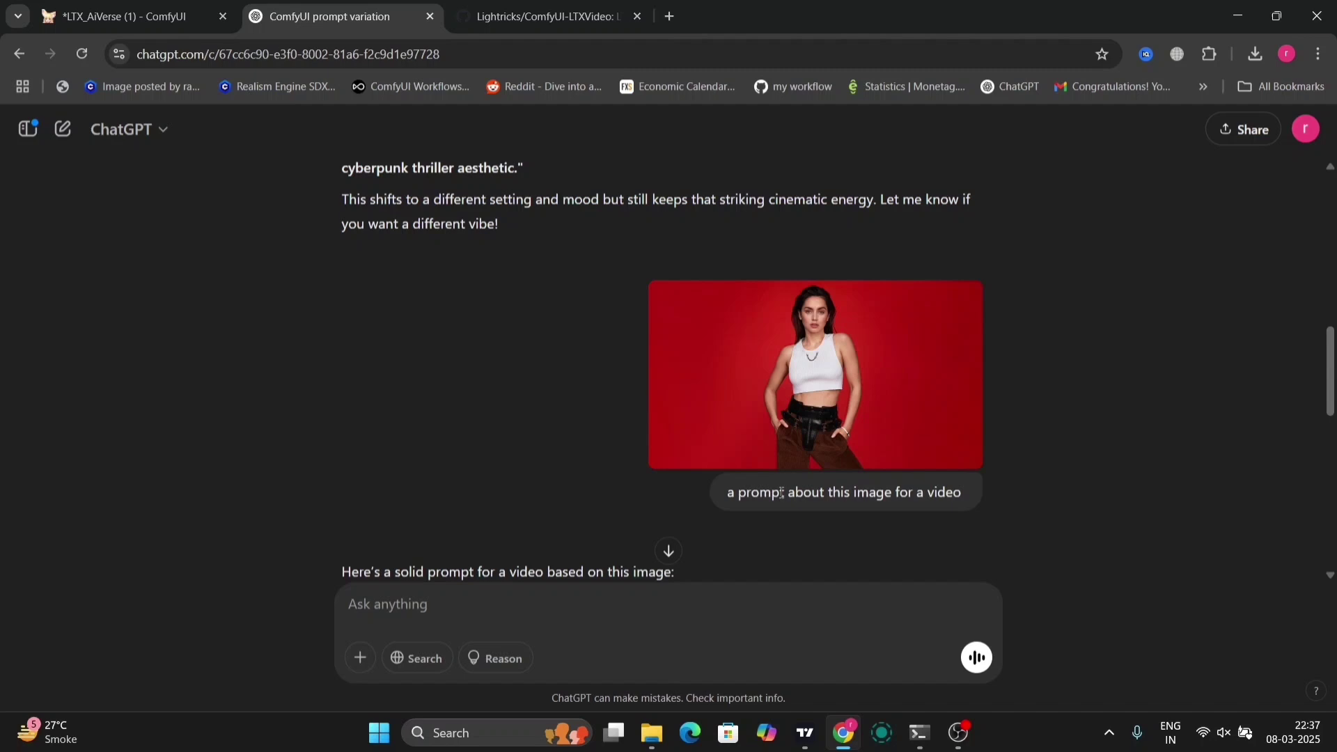
# Step: Enlarge the red-background reference photo and compare it with the ComfyUI output clip
pyautogui.scroll(-2, 919, 499)
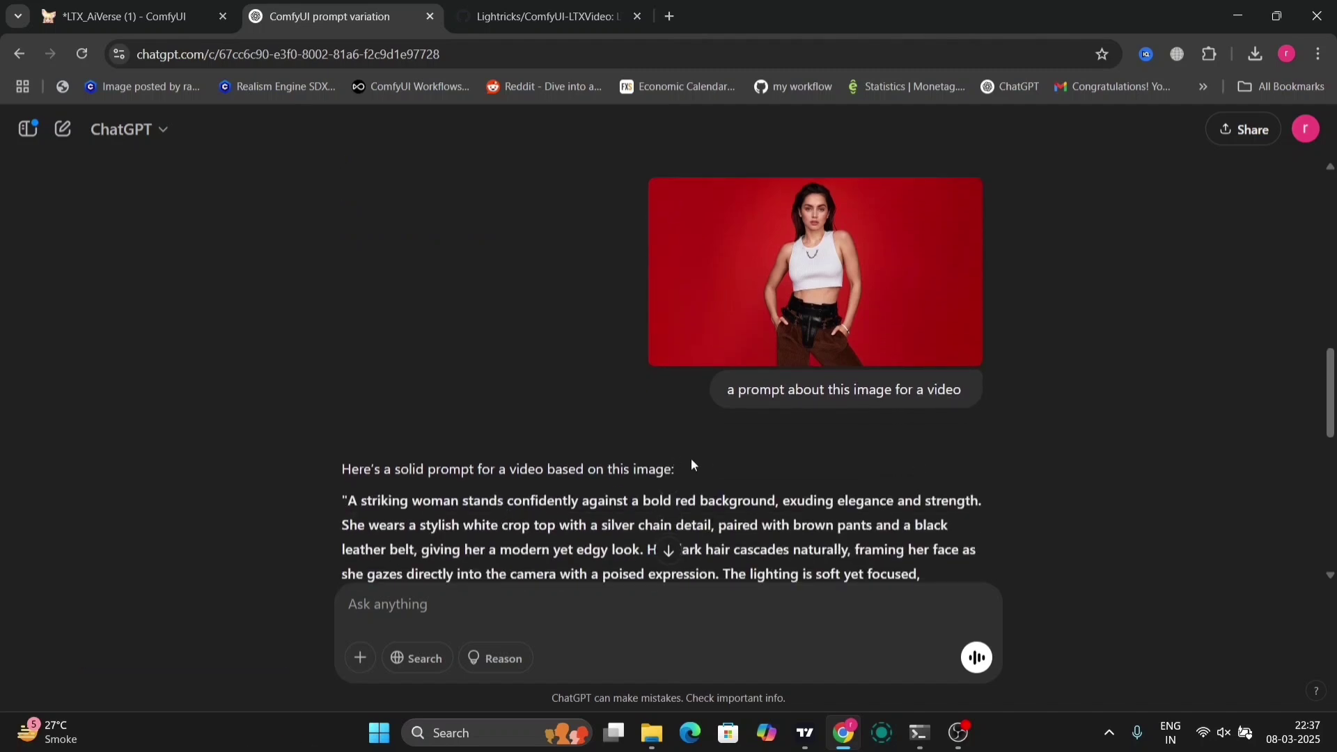
pyautogui.scroll(-3, 692, 465)
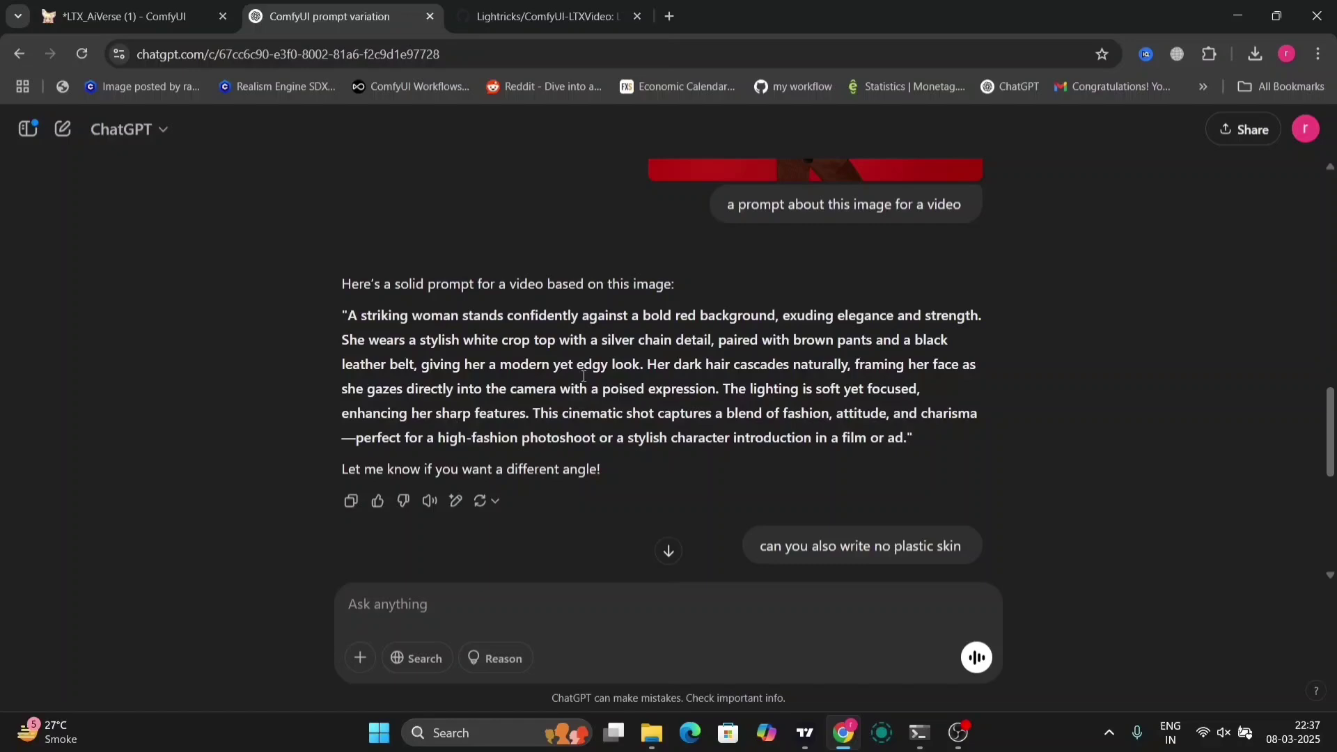
pyautogui.scroll(-5, 615, 427)
pyautogui.scroll(8, 613, 427)
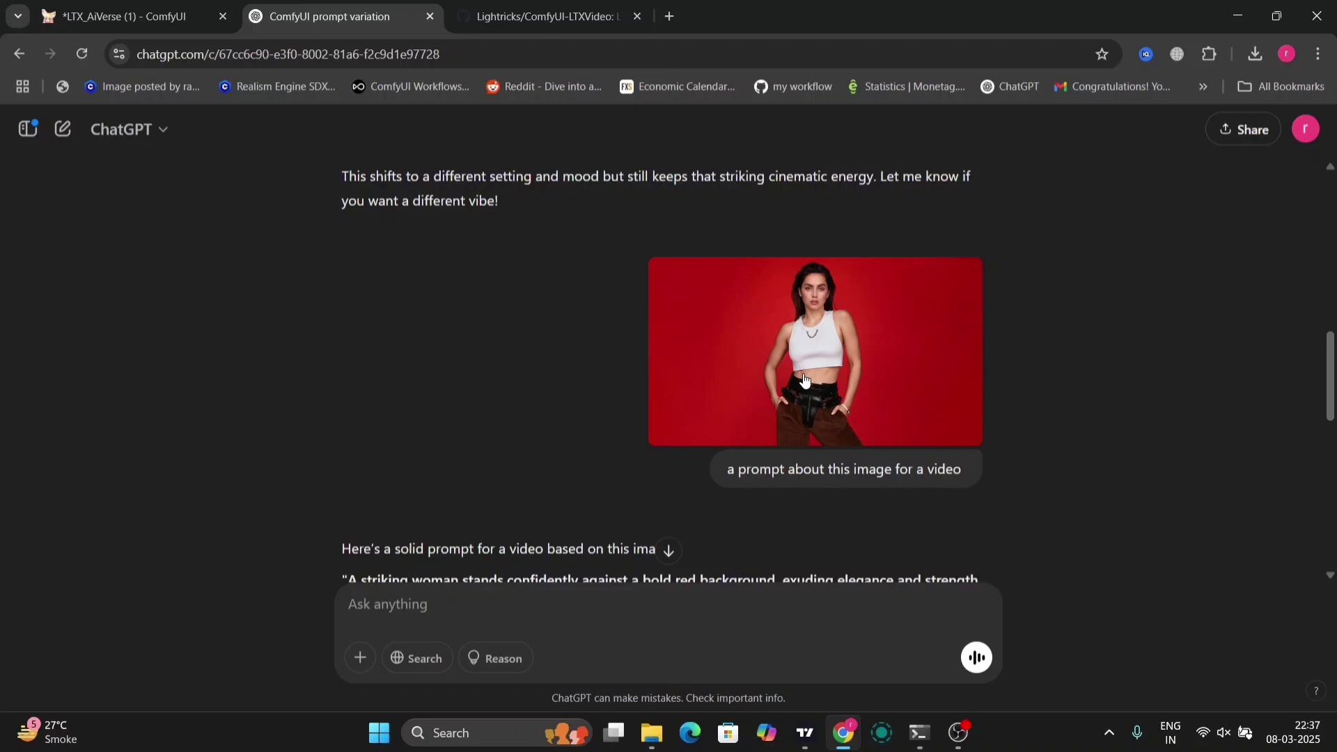
pyautogui.click(803, 380)
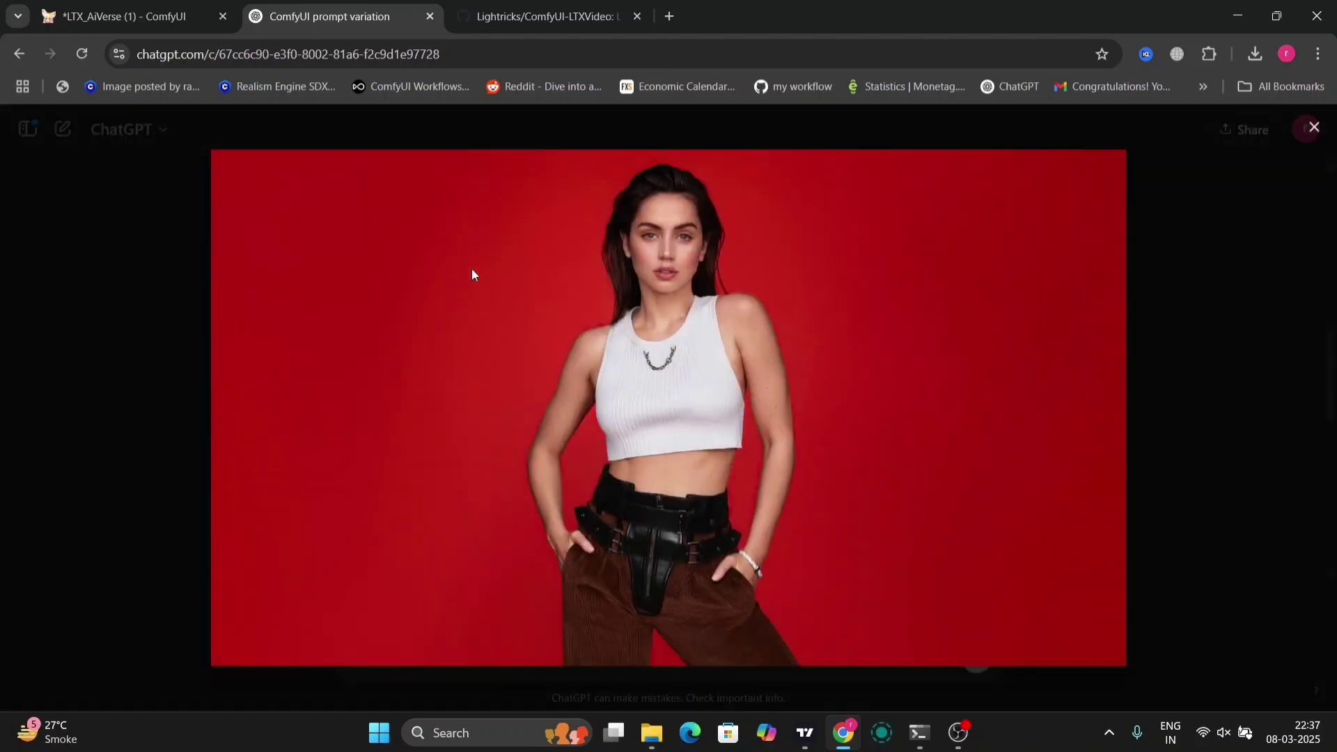
pyautogui.click(119, 19)
pyautogui.click(319, 4)
pyautogui.click(144, 4)
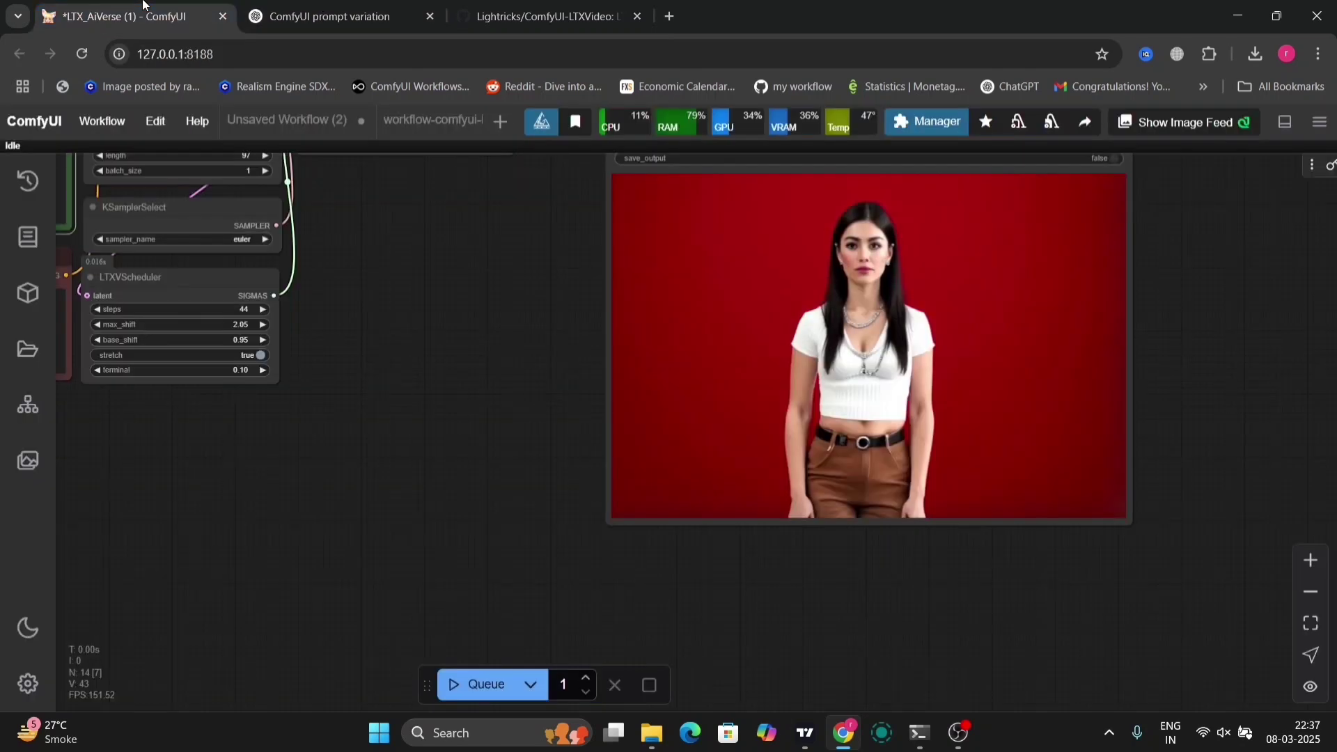
# Step: Compare once more with the reference, then pan to show the whole ltxvideo-i2v workflow
pyautogui.click(286, 6)
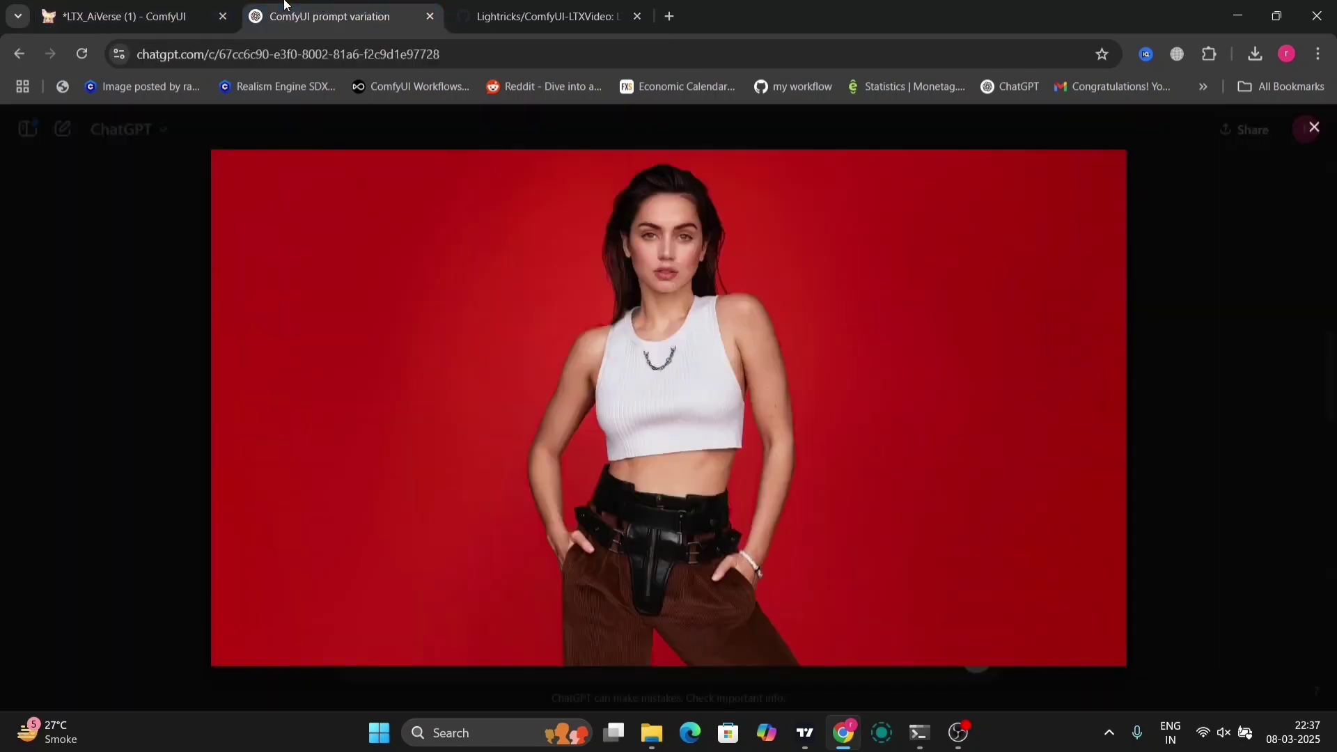
pyautogui.click(75, 4)
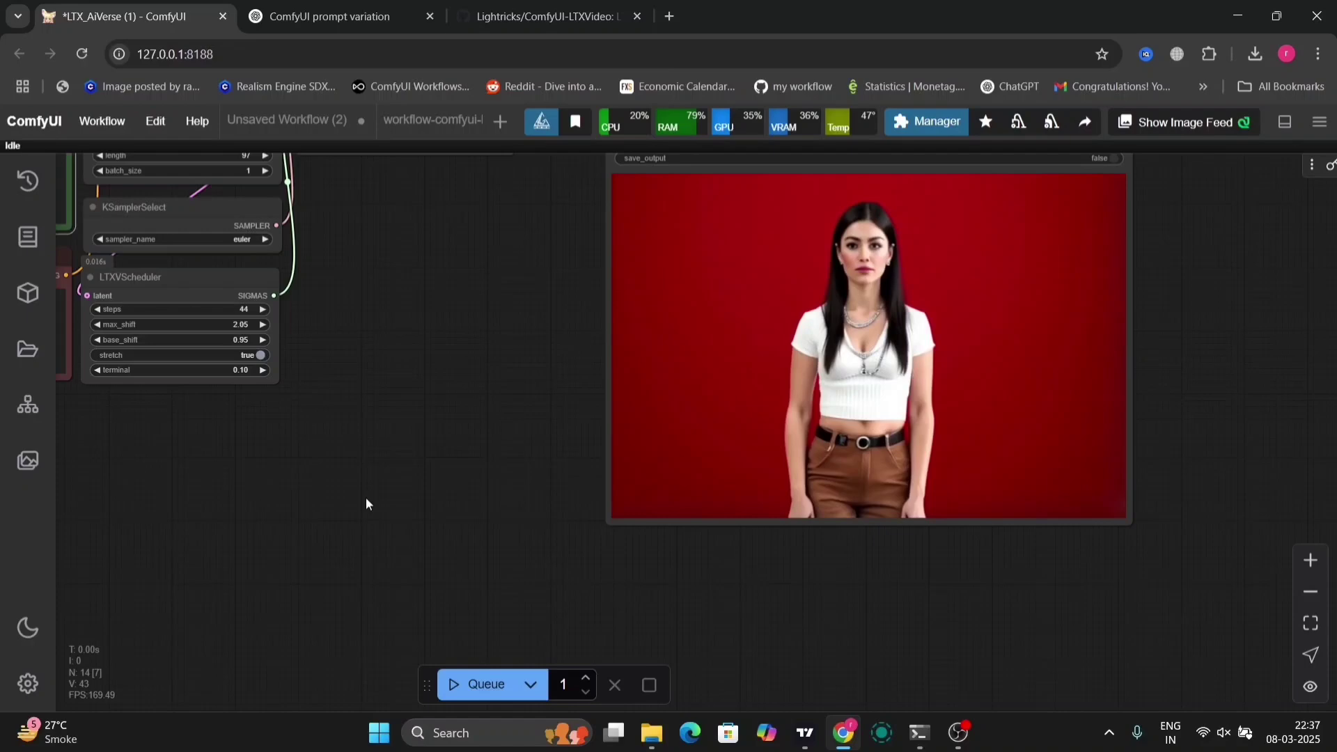
pyautogui.moveTo(365, 498); pyautogui.dragTo(898, 550)
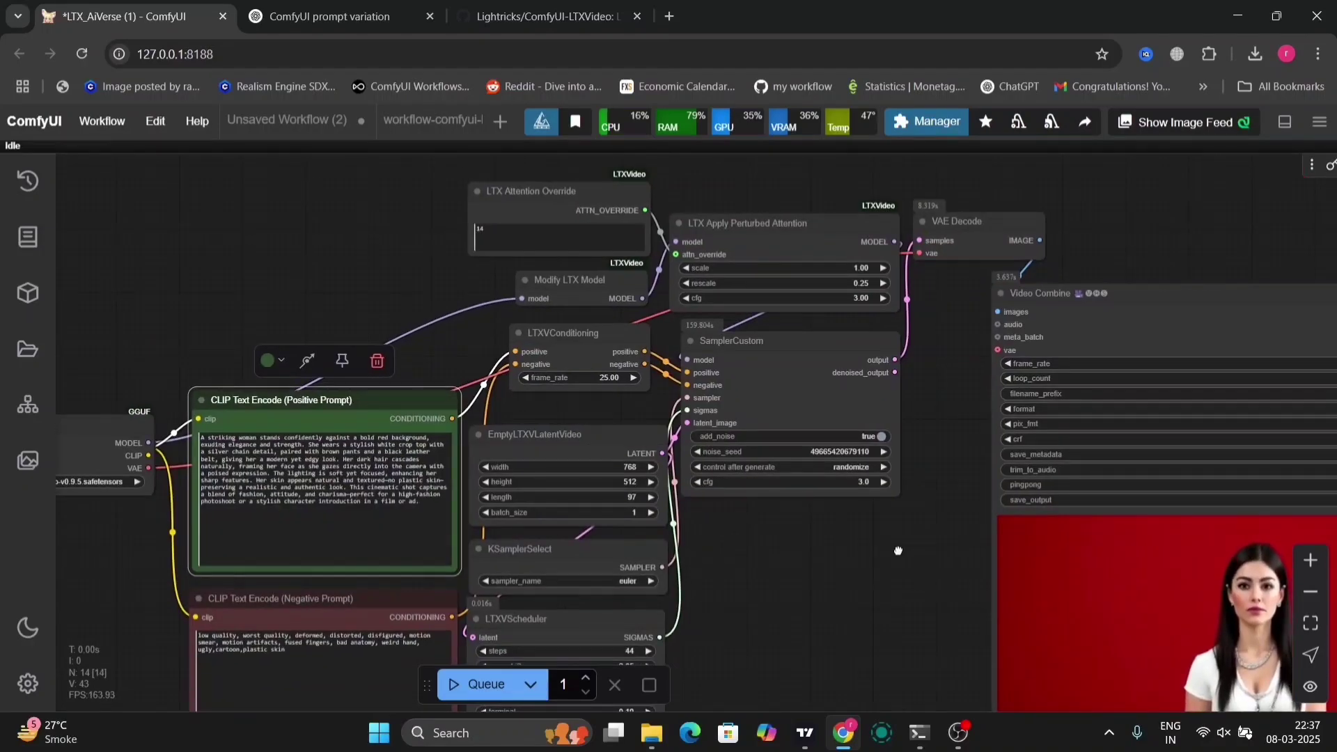
pyautogui.moveTo(899, 550); pyautogui.dragTo(1075, 386)
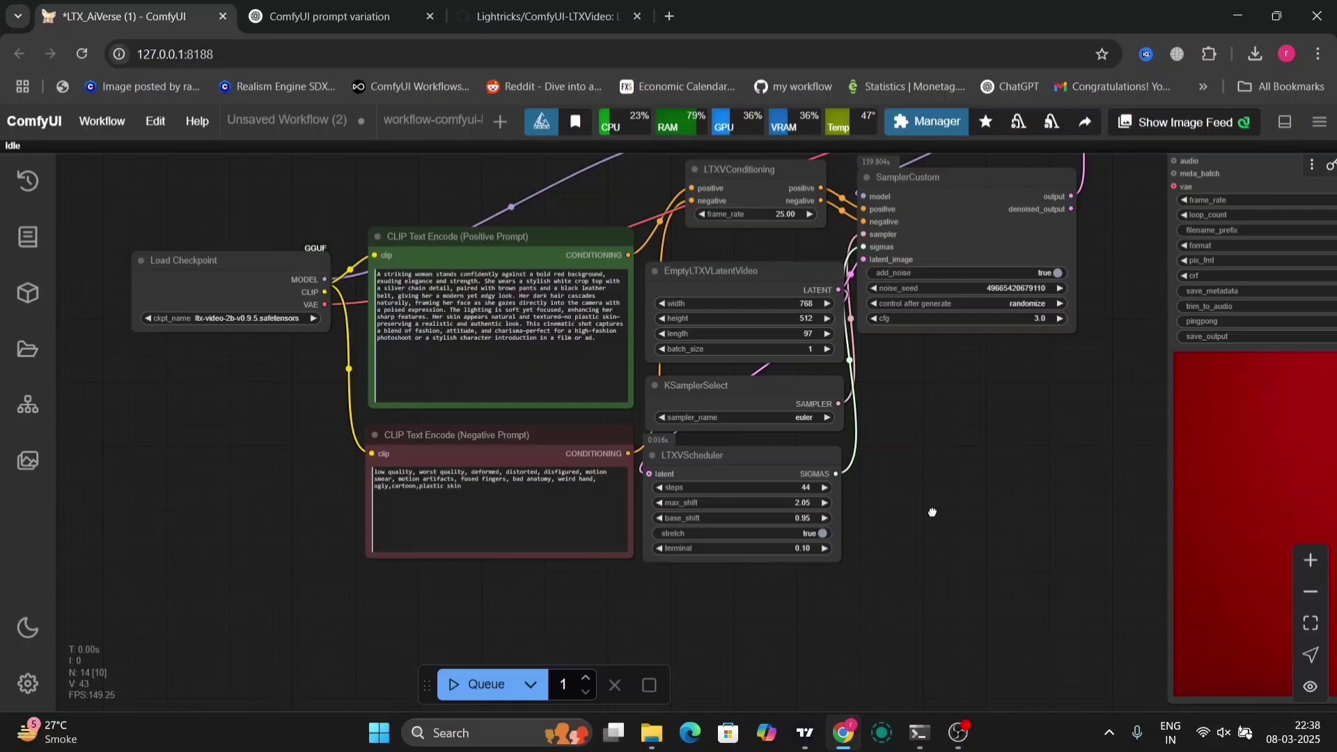
pyautogui.moveTo(932, 512); pyautogui.dragTo(996, 477)
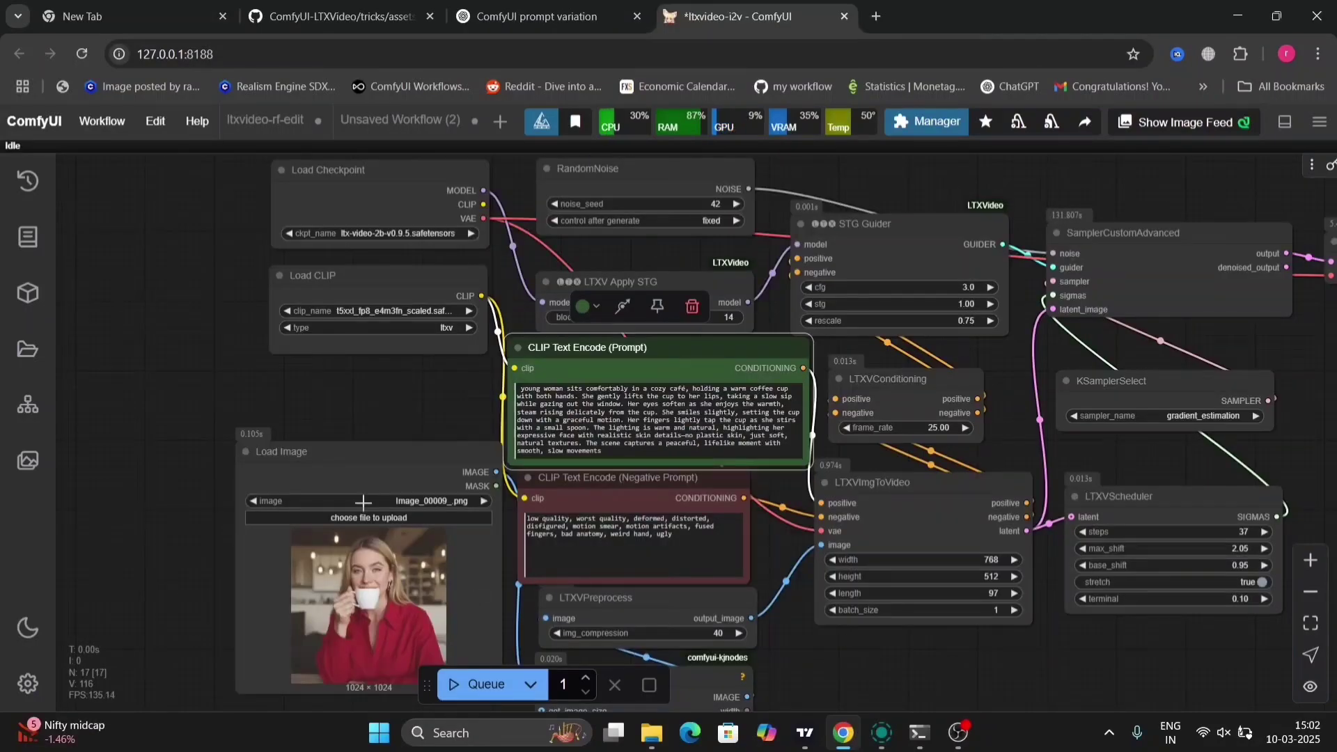
# Step: Zoom and pan to show the sampler select, scheduler nodes and video preview
pyautogui.moveTo(353, 403); pyautogui.dragTo(140, 408)
pyautogui.scroll(6, 266, 383)
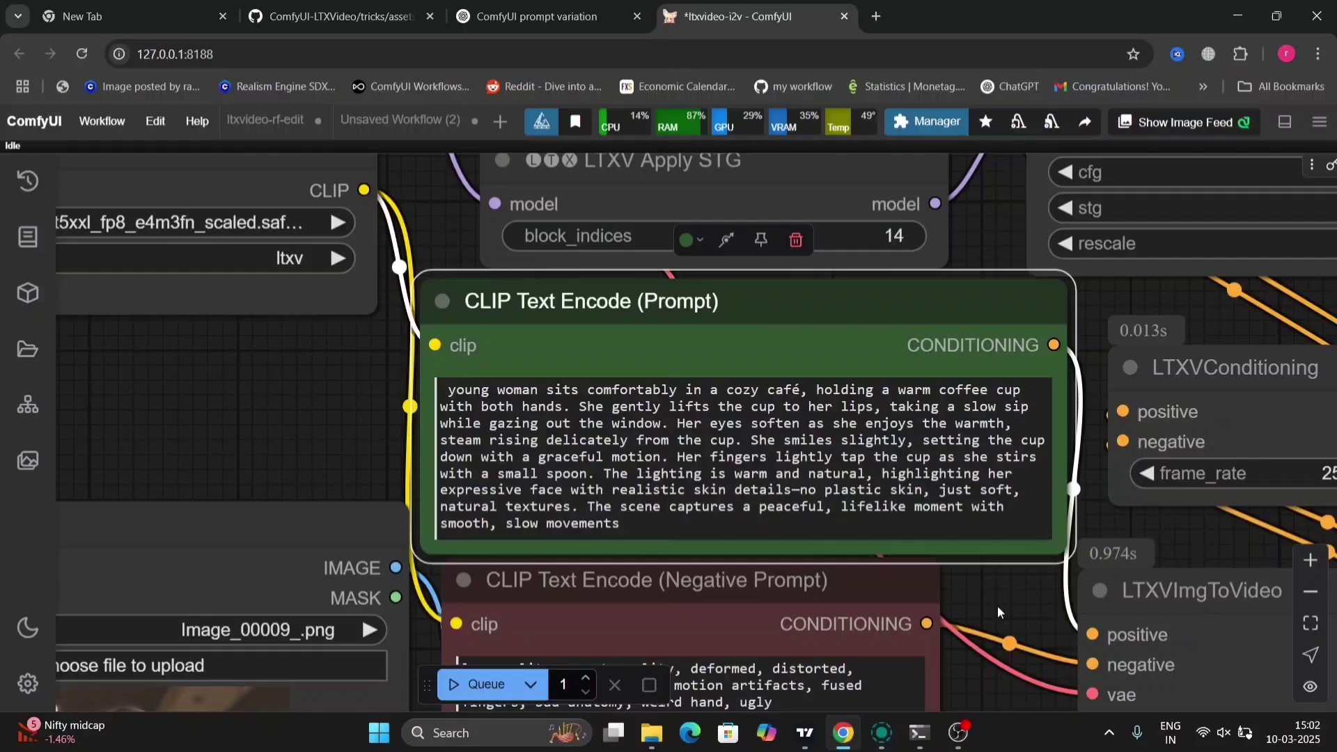
pyautogui.scroll(-7, 997, 605)
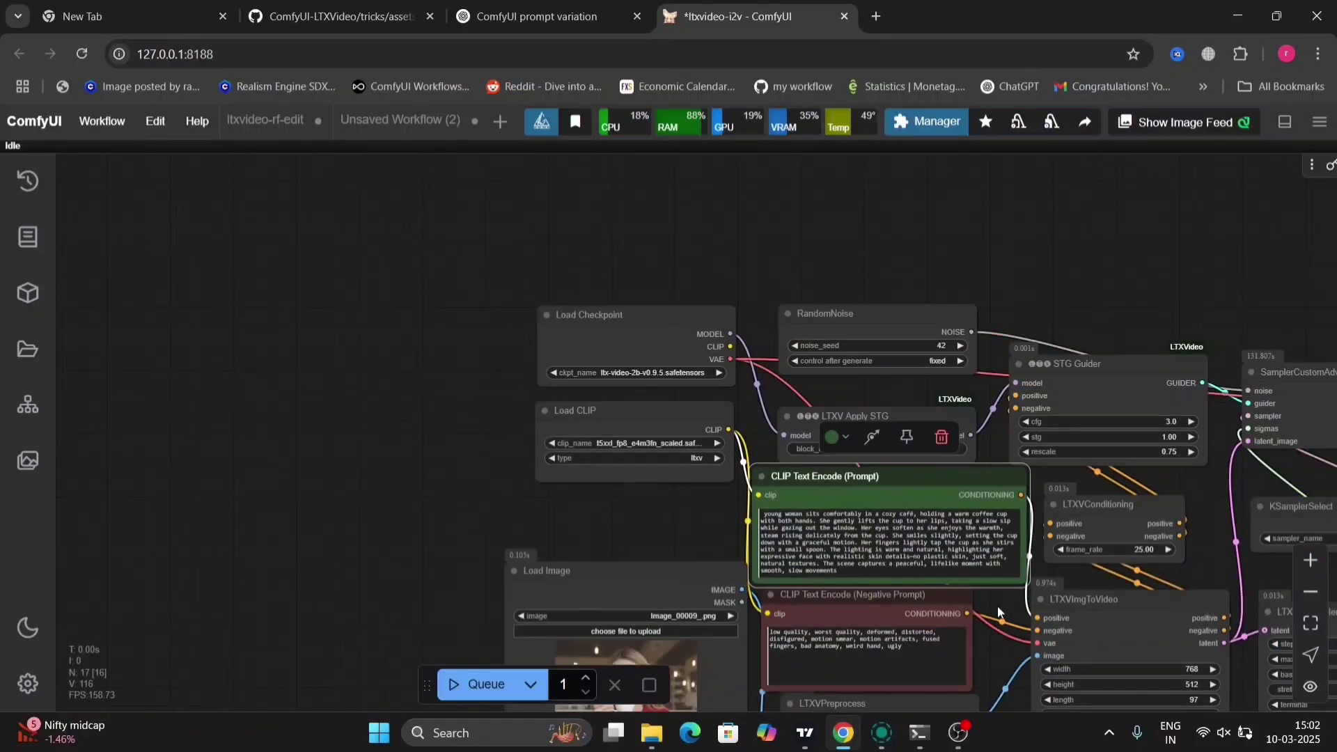
pyautogui.moveTo(998, 605); pyautogui.dragTo(345, 349)
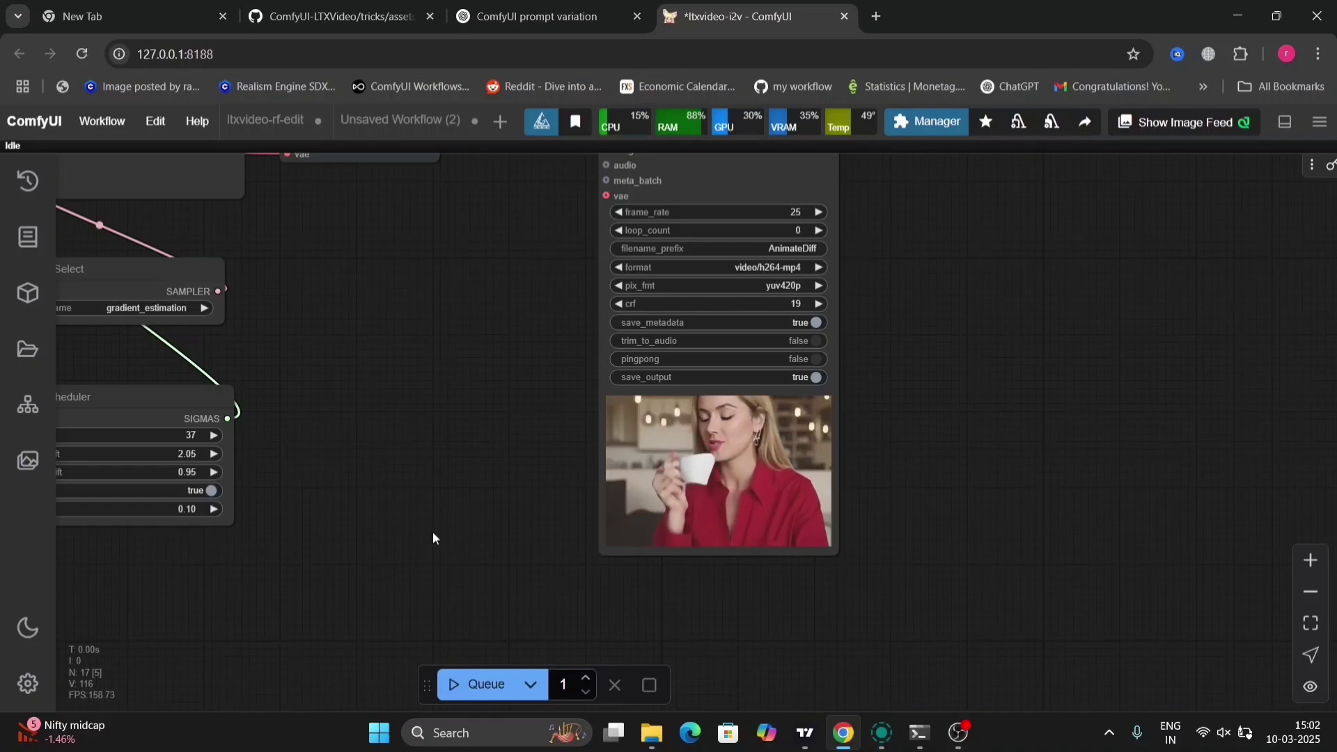
pyautogui.moveTo(446, 533); pyautogui.dragTo(1085, 693)
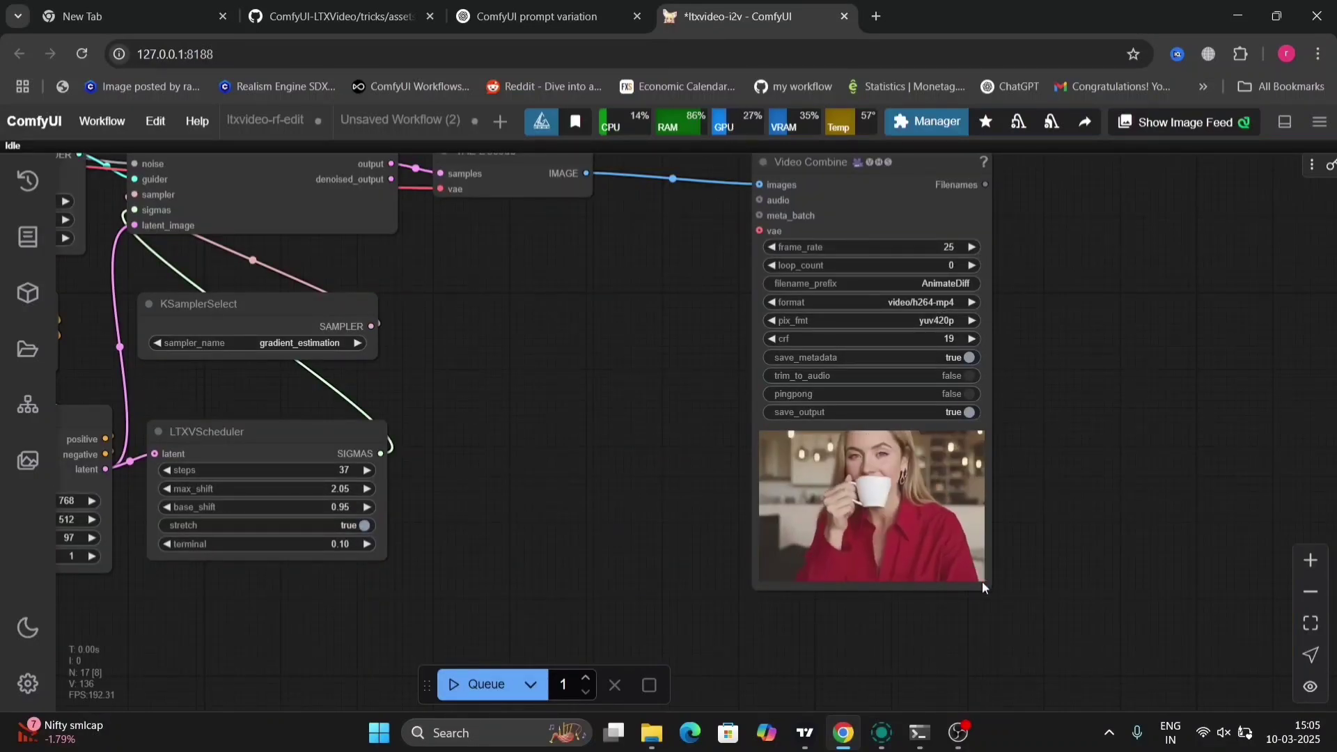
# Step: Enlarge the Video Combine node and move it nearer the sampler nodes
pyautogui.moveTo(986, 583); pyautogui.dragTo(1139, 688)
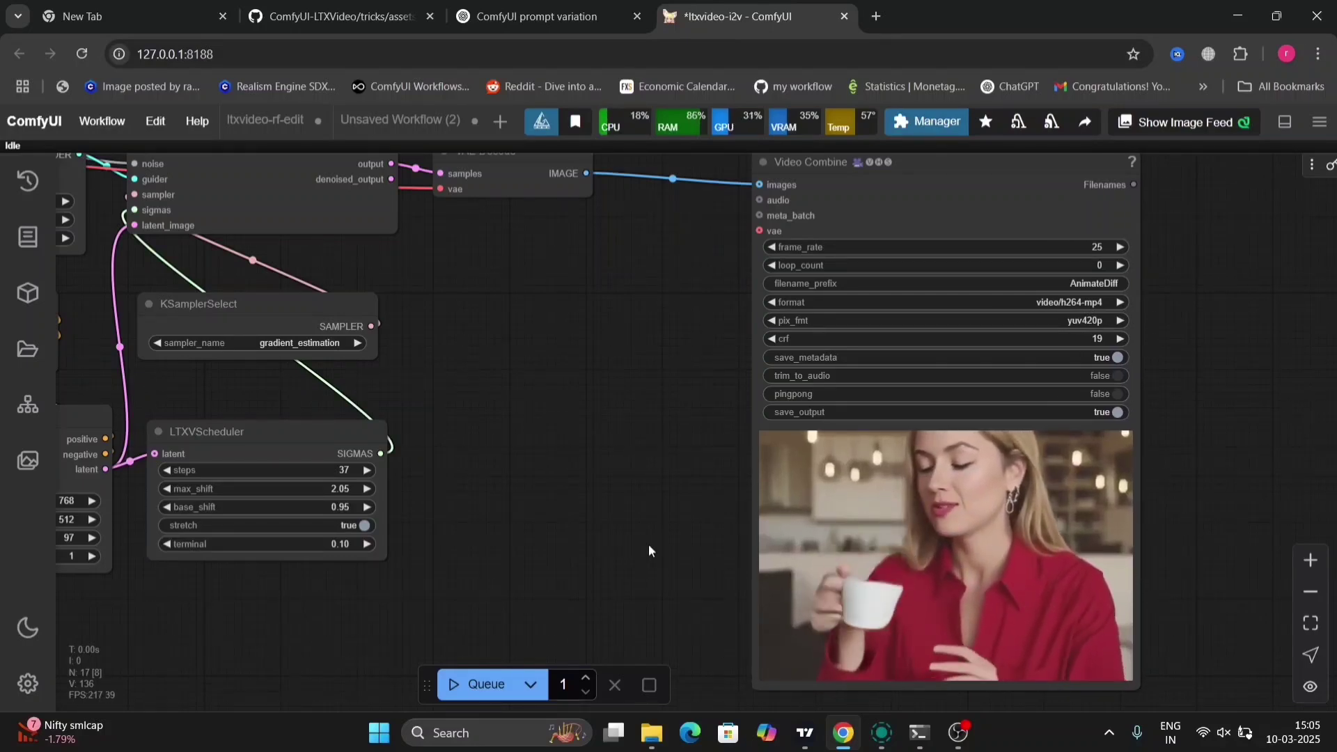
pyautogui.moveTo(660, 556); pyautogui.dragTo(902, 667)
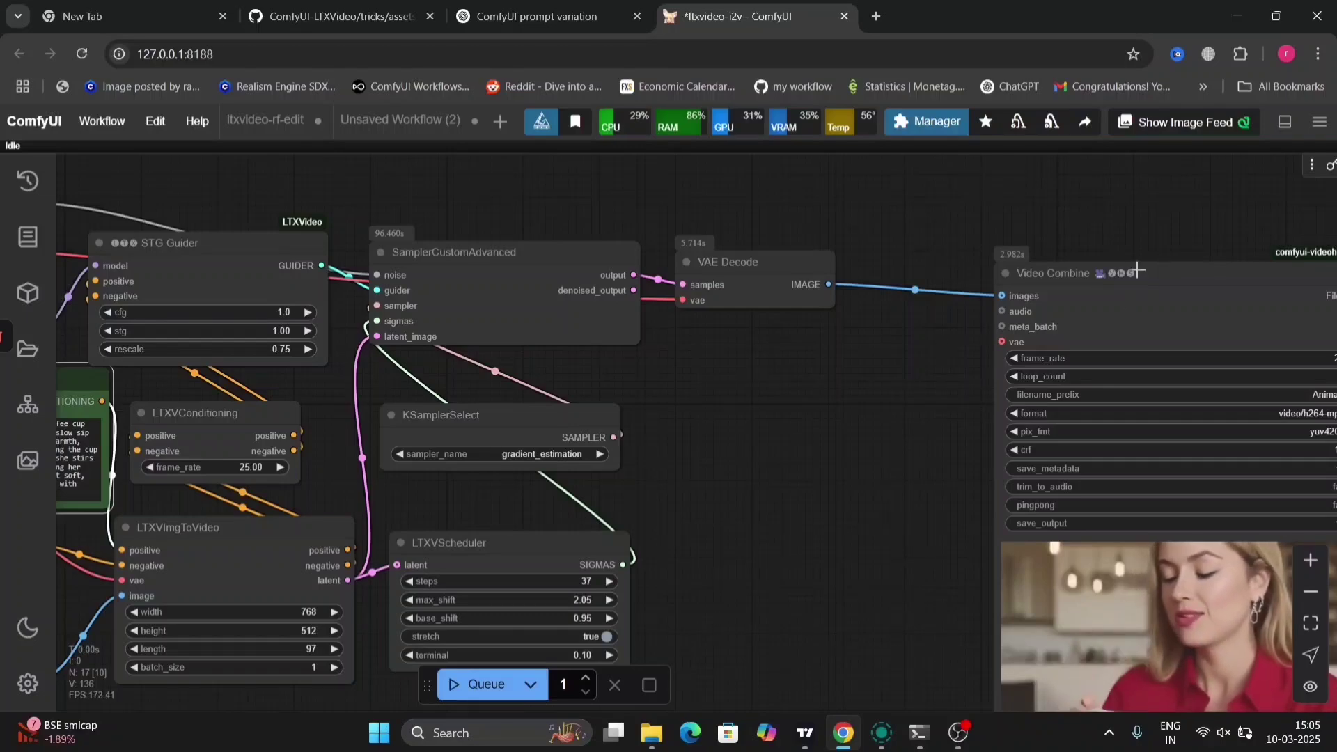
pyautogui.moveTo(1162, 273); pyautogui.dragTo(988, 240)
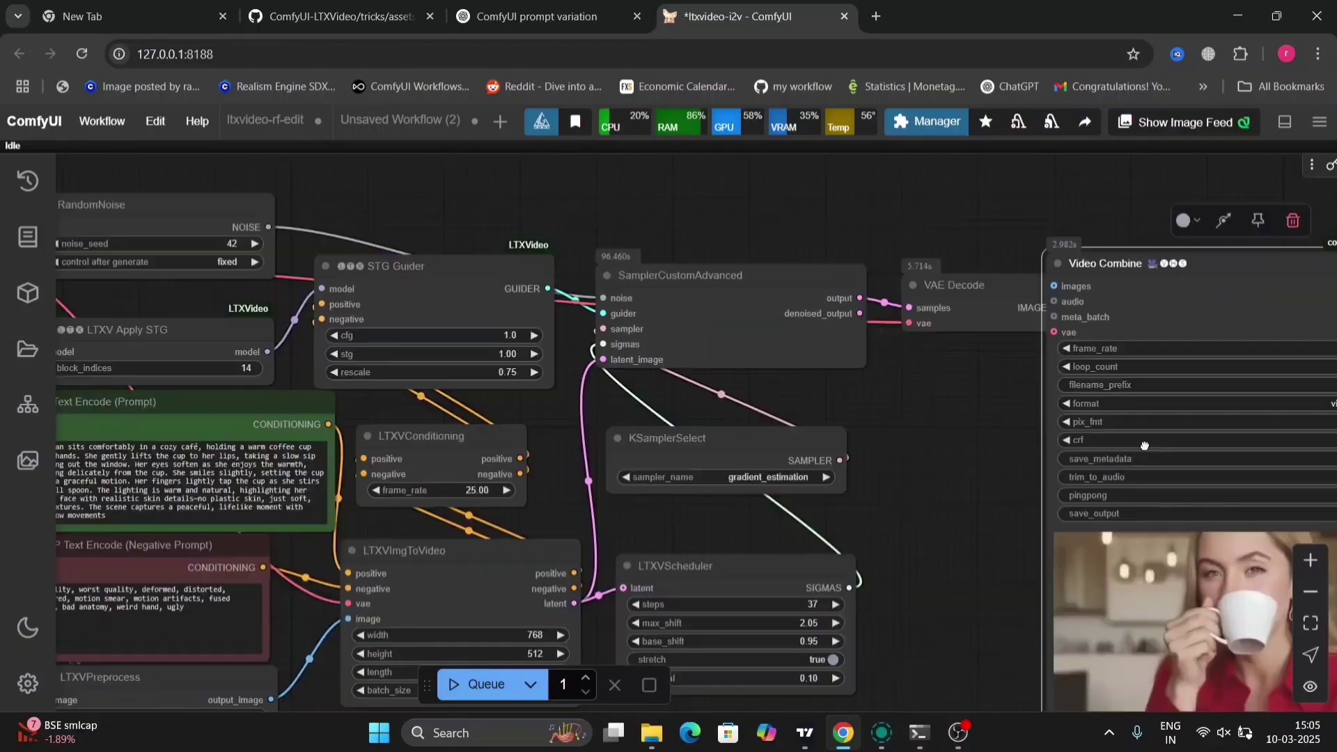
pyautogui.moveTo(376, 343); pyautogui.dragTo(807, 424)
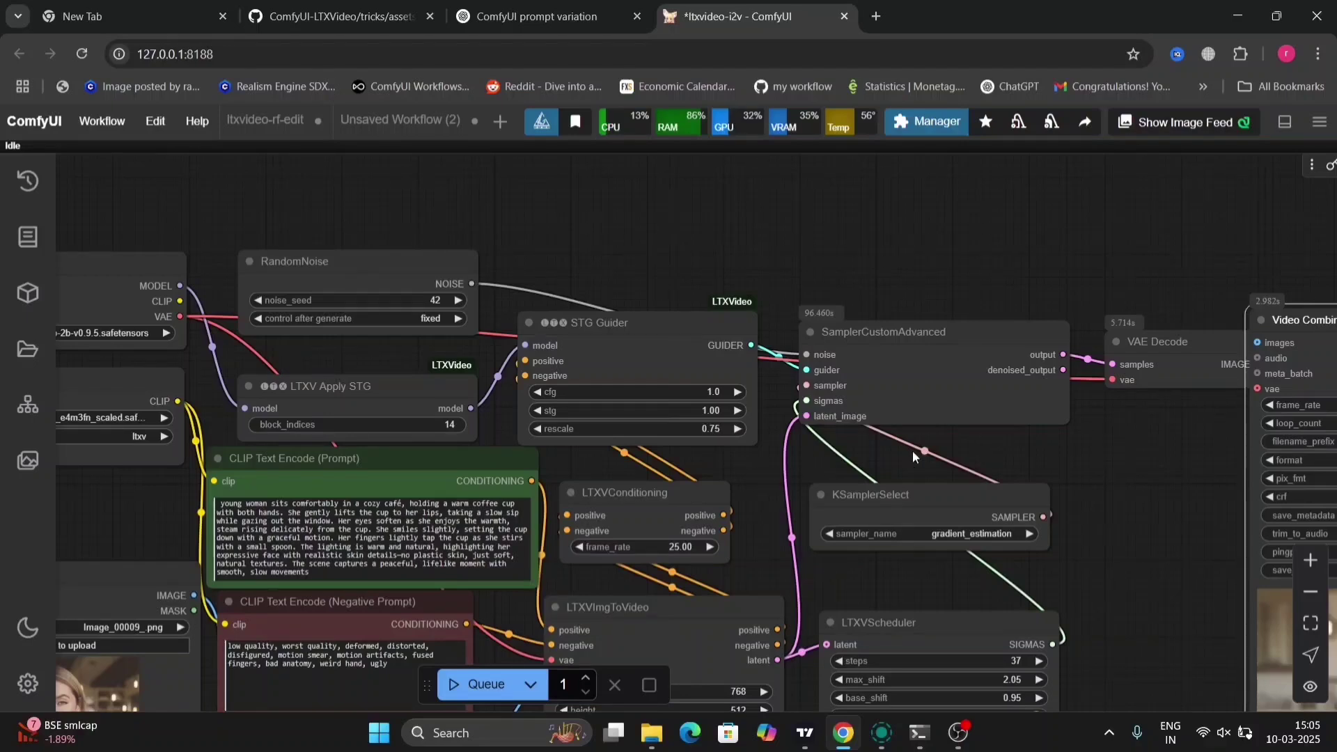
pyautogui.moveTo(1021, 454); pyautogui.dragTo(855, 354)
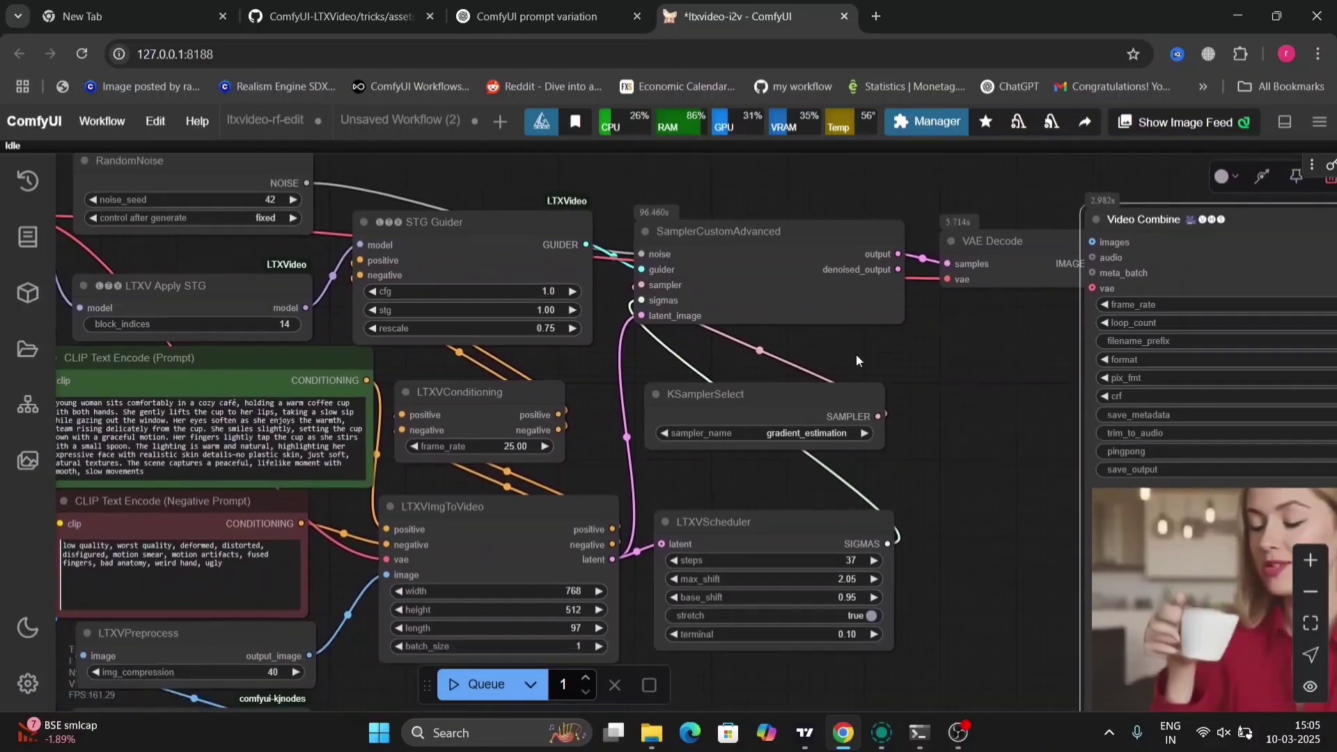
# Step: Set KSamplerSelect's sampler_name to euler and queue the image-to-video run
pyautogui.click(816, 433)
pyautogui.scroll(-2, 867, 592)
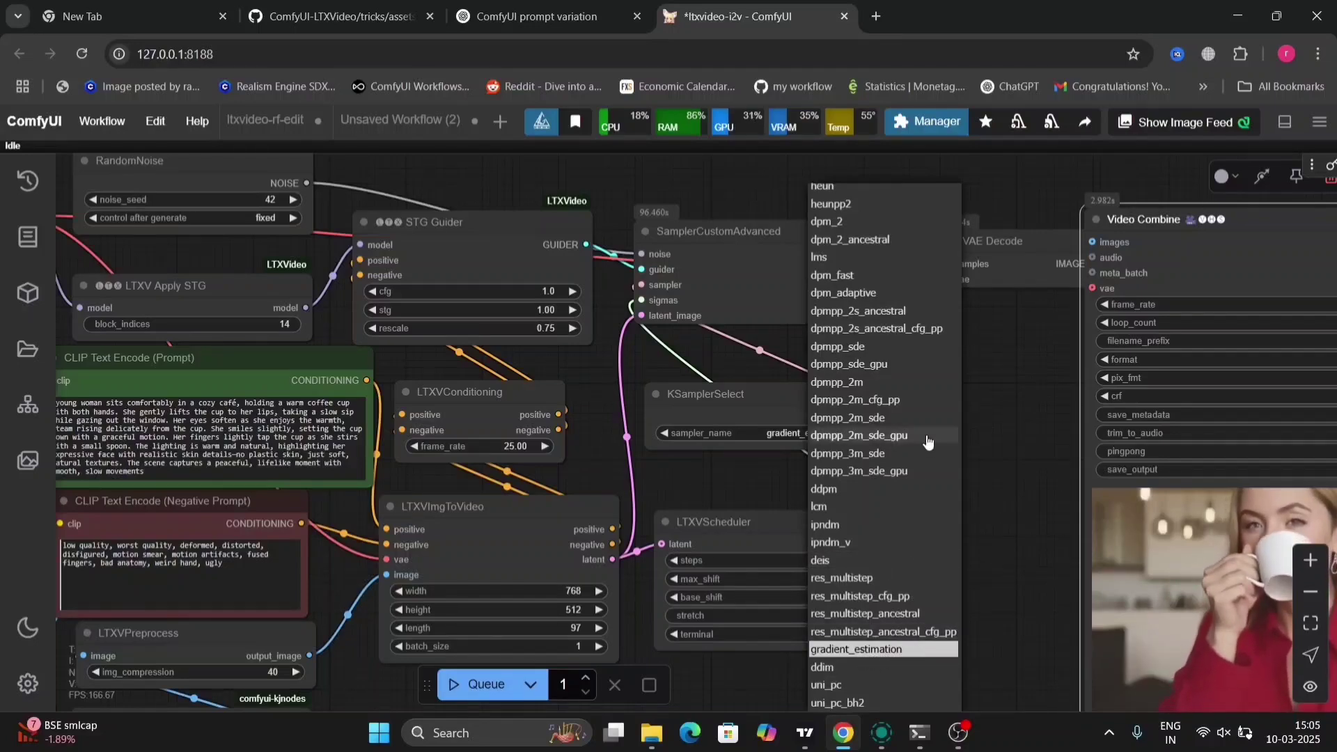
pyautogui.scroll(2, 927, 440)
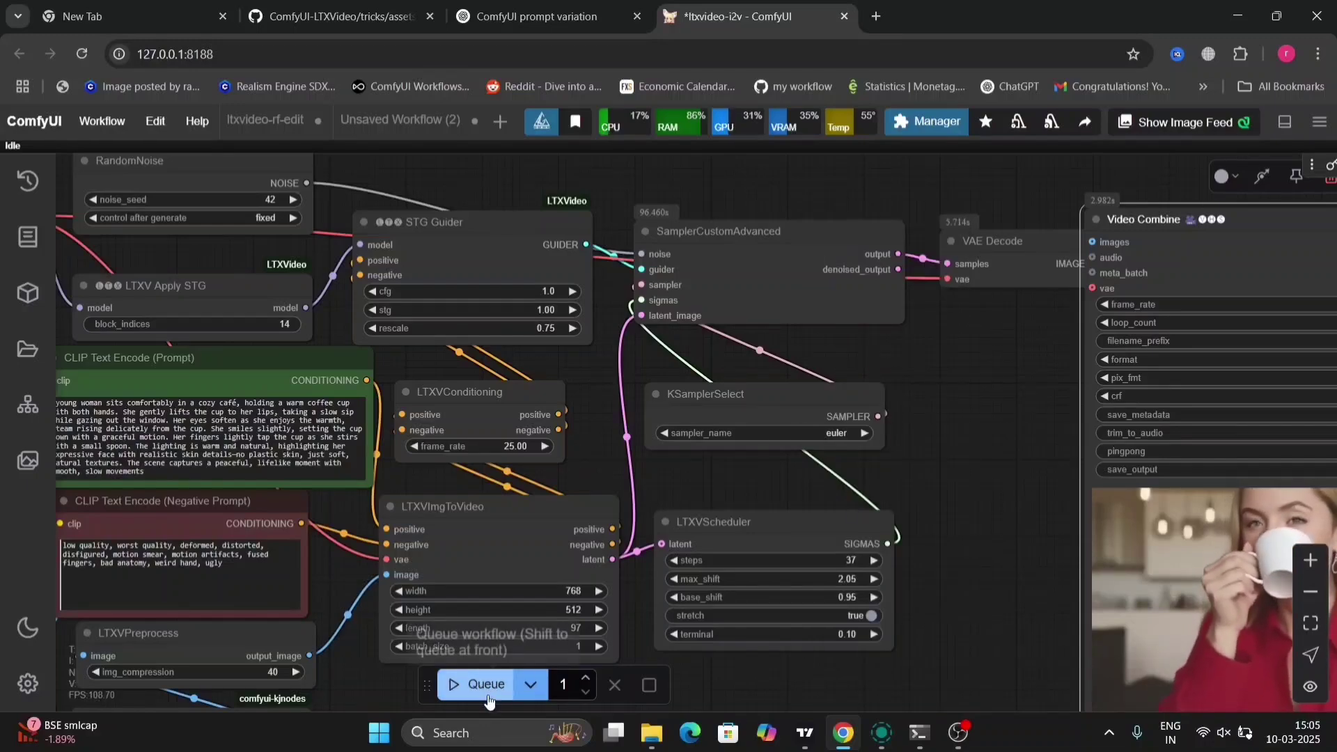
pyautogui.click(460, 695)
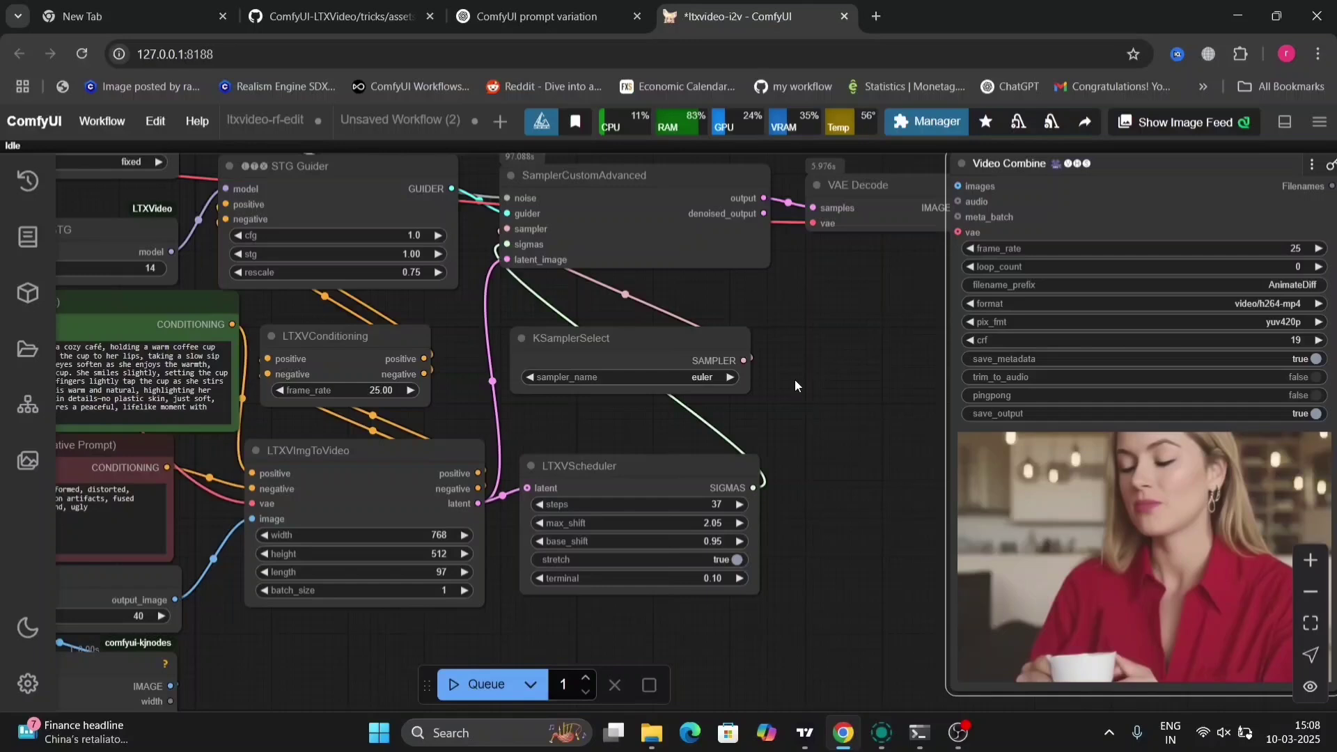
pyautogui.moveTo(876, 415); pyautogui.dragTo(727, 390)
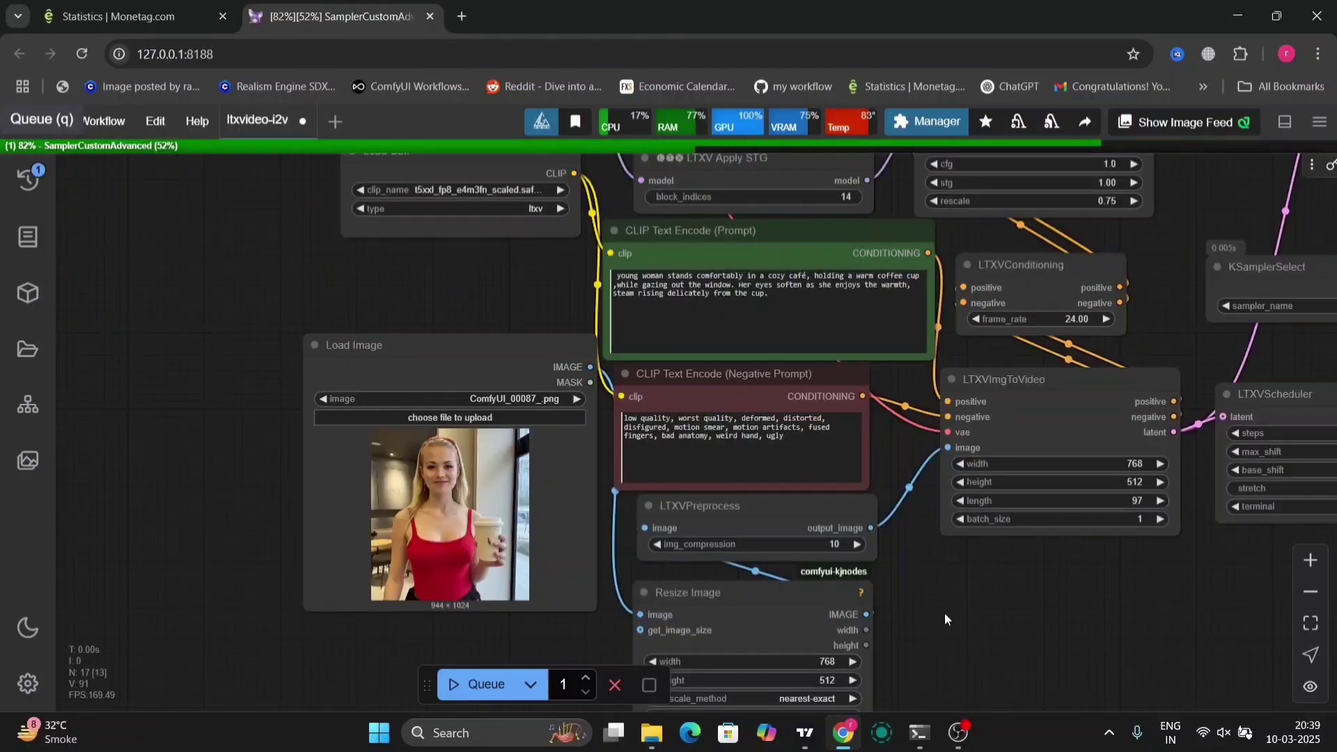
# Step: Pan across the scheduler and video preview to the image-loading node
pyautogui.moveTo(919, 567); pyautogui.dragTo(948, 615)
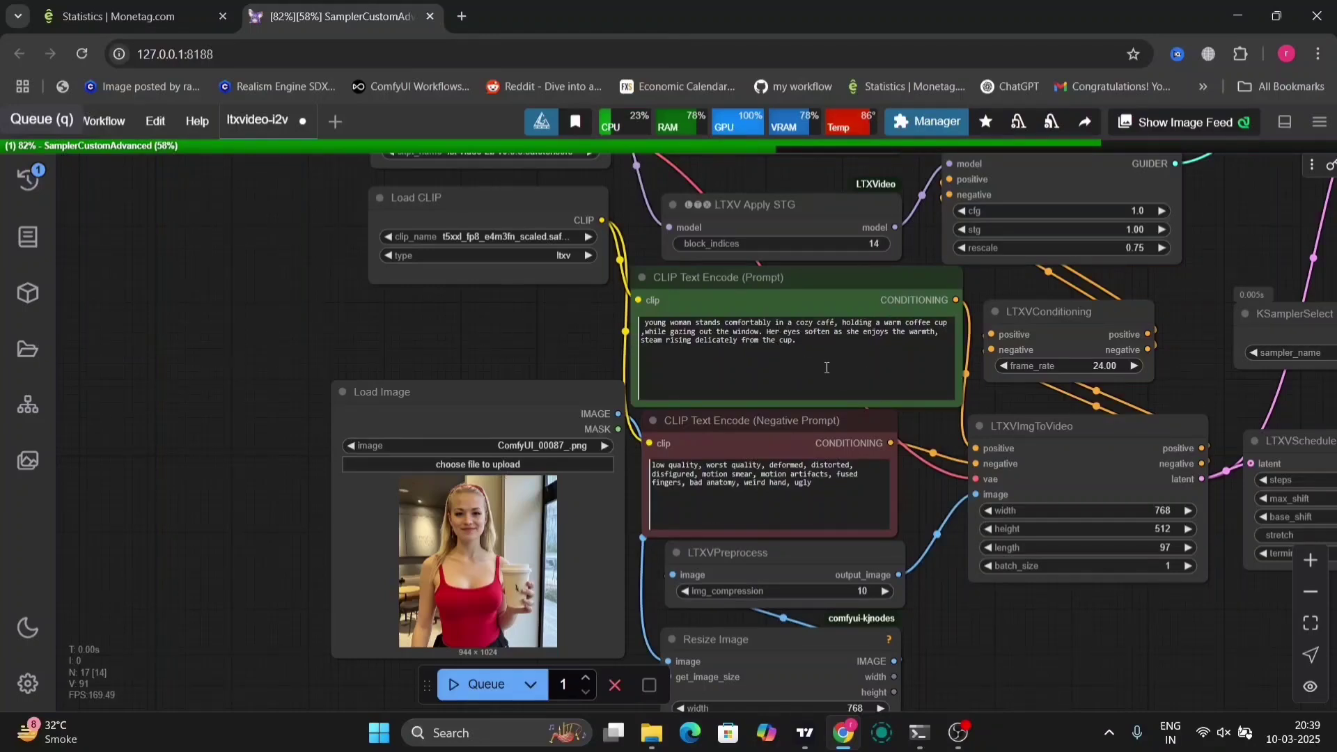
pyautogui.scroll(-2, 963, 654)
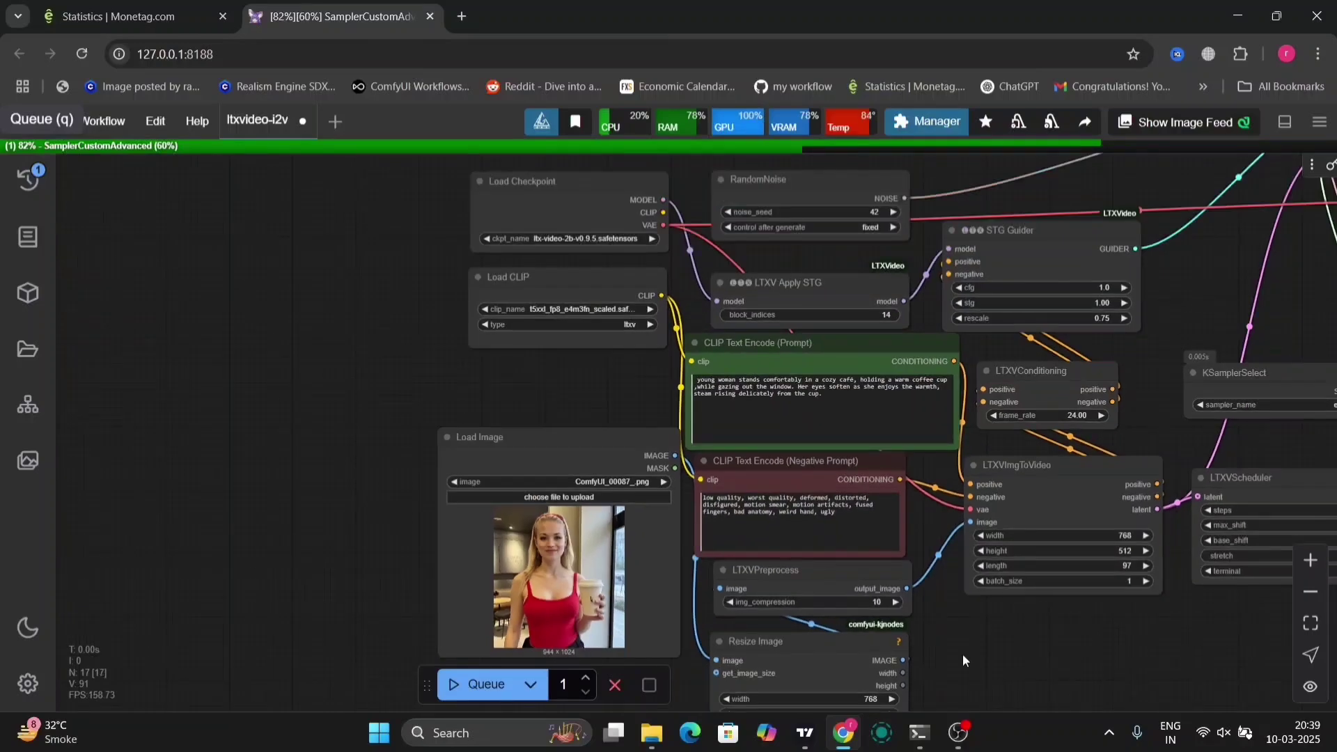
pyautogui.moveTo(1040, 679); pyautogui.dragTo(392, 537)
pyautogui.scroll(-2, 391, 537)
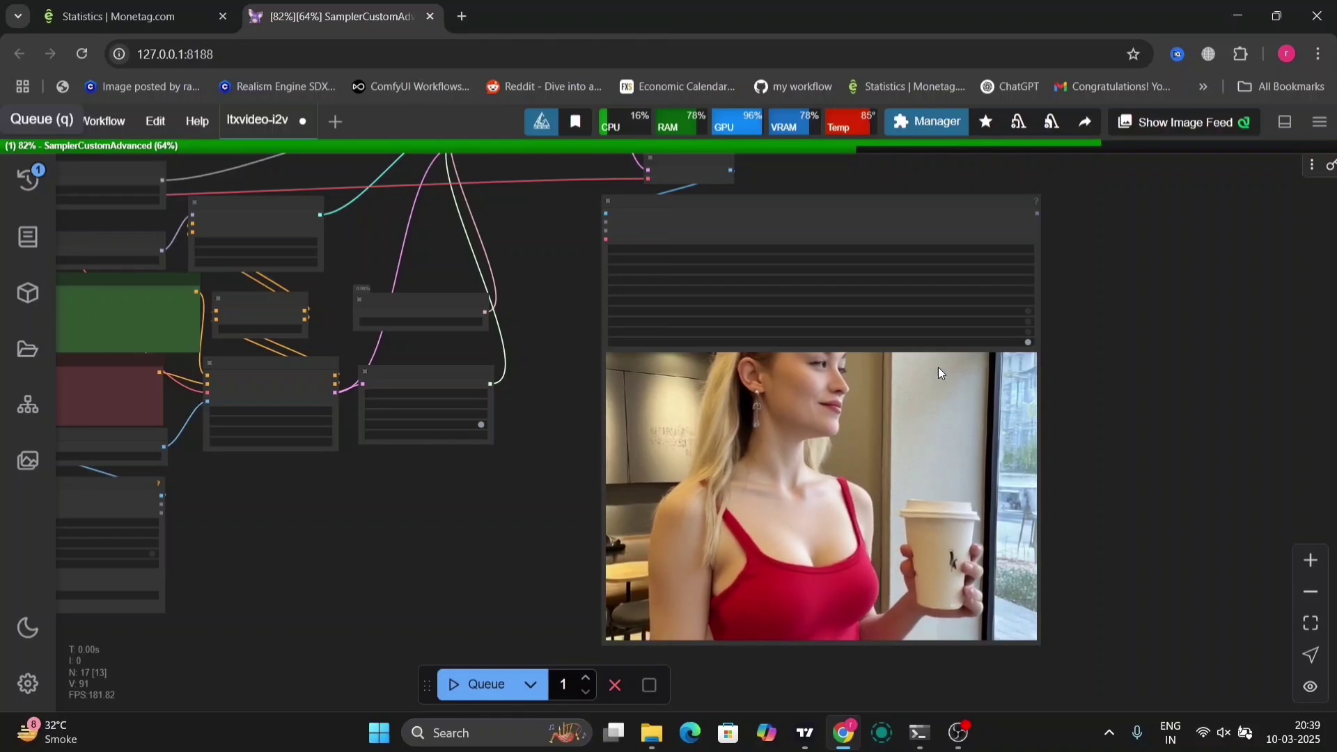
pyautogui.moveTo(547, 603); pyautogui.dragTo(1104, 583)
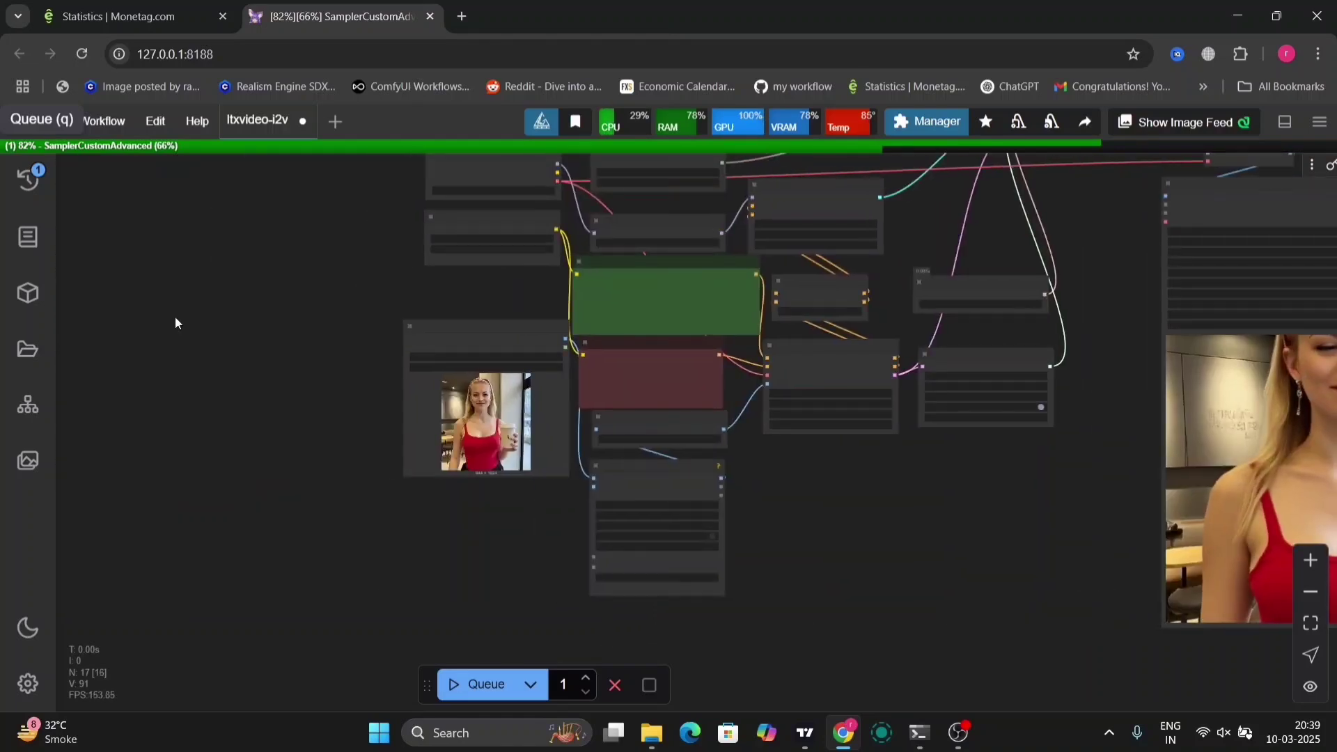
# Step: Play both finished clips from the queue panel, then bring the prompt and LTXV nodes into view
pyautogui.click(30, 182)
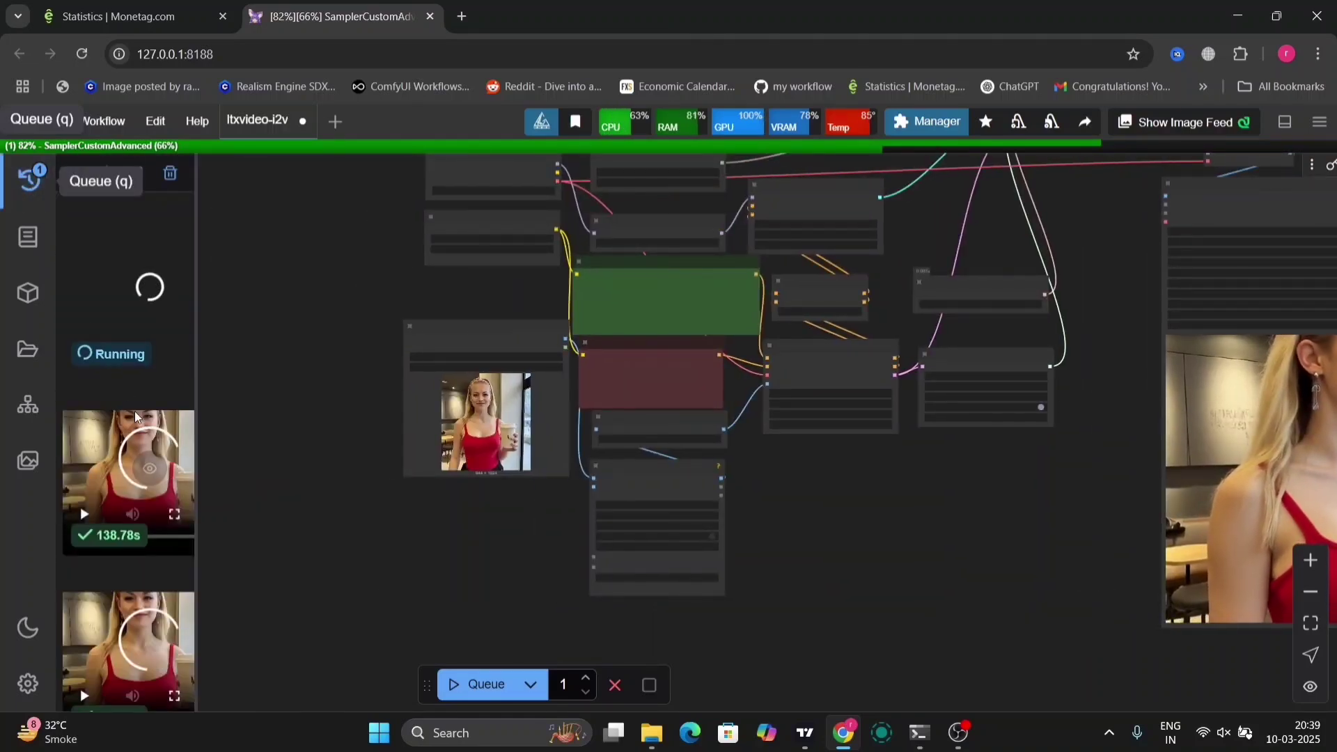
pyautogui.click(144, 470)
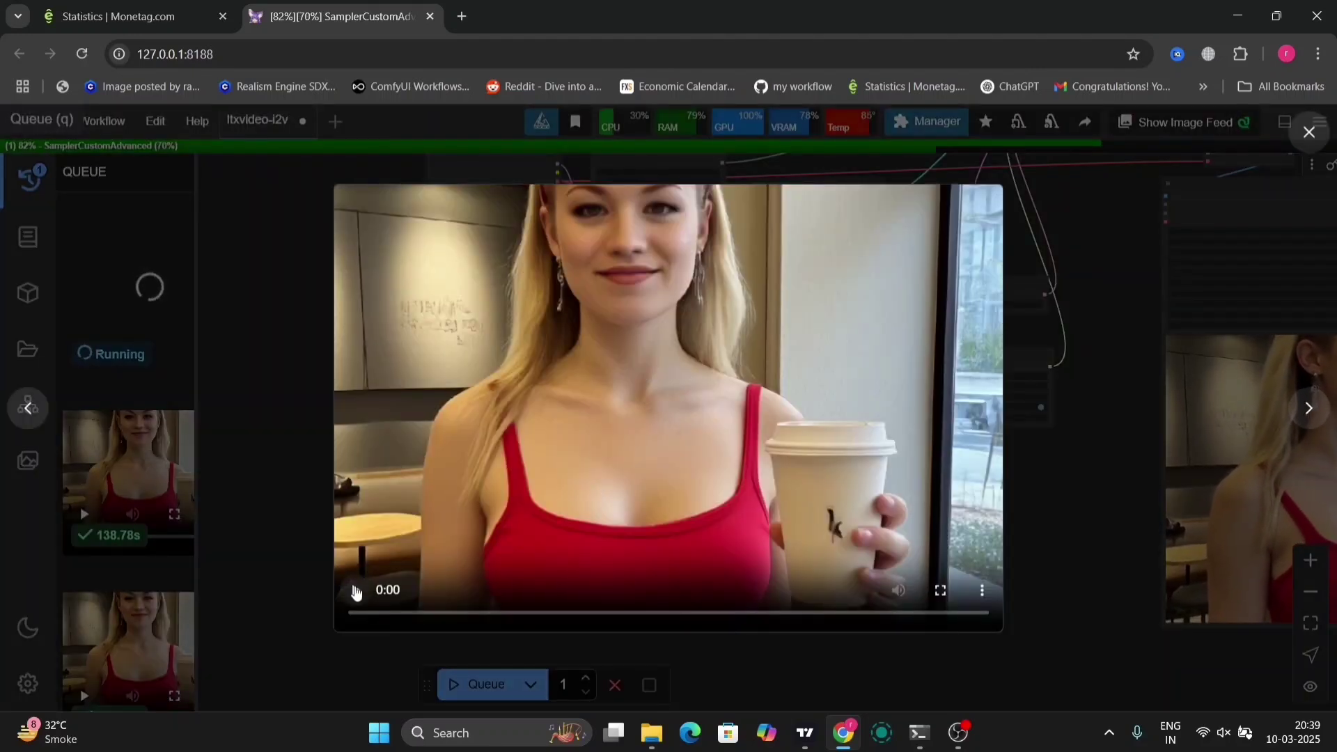
pyautogui.click(356, 591)
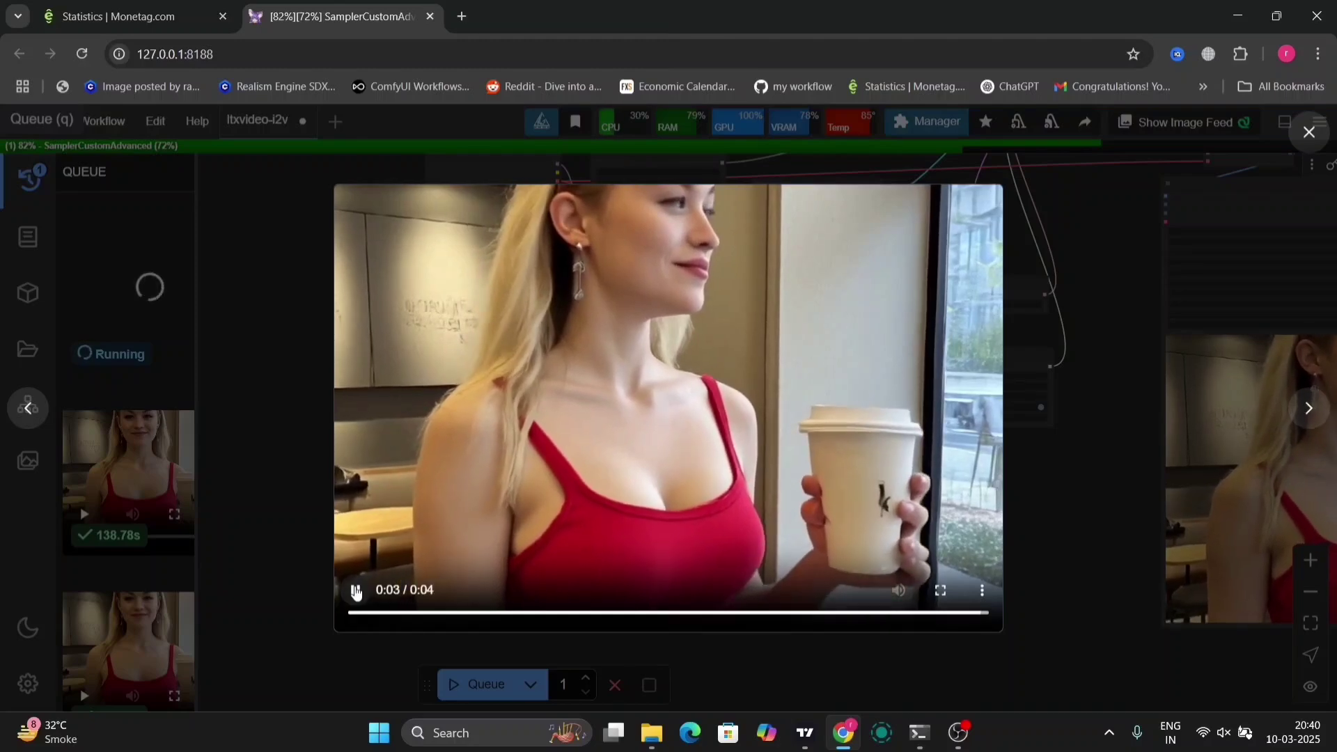
pyautogui.click(300, 591)
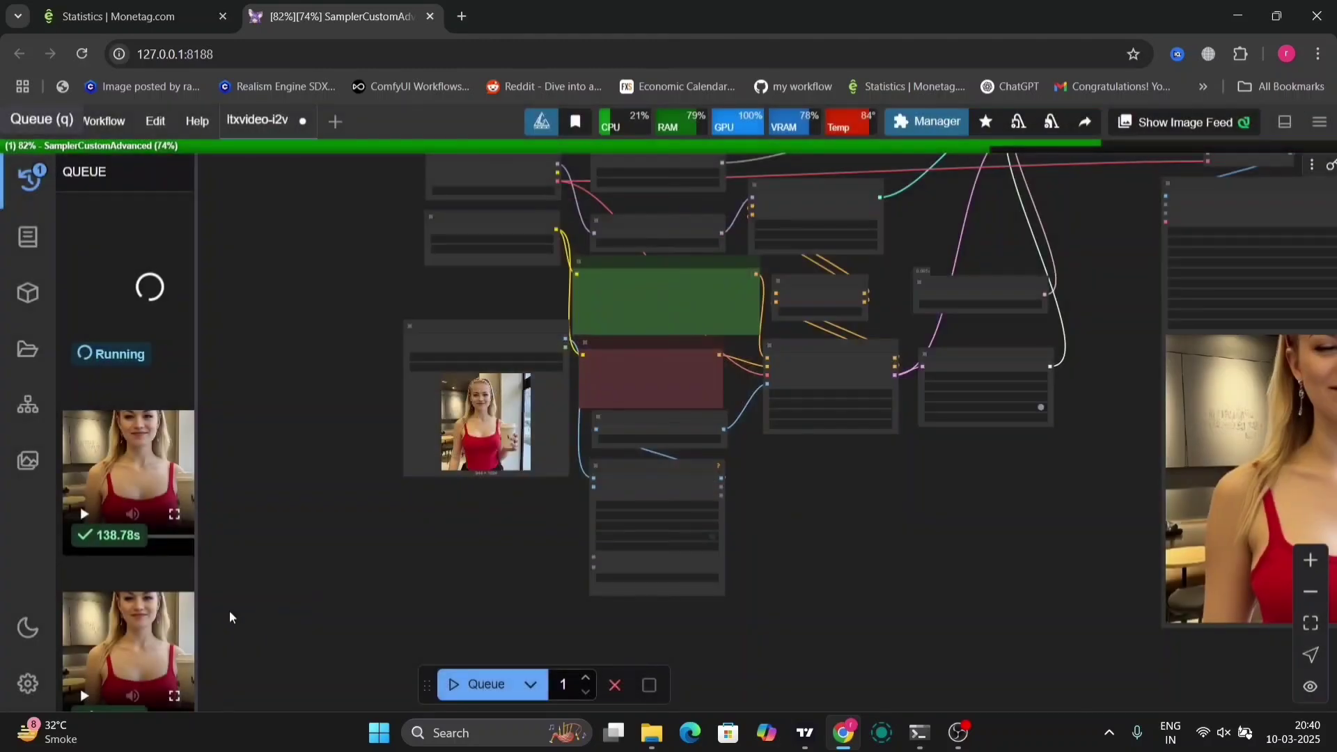
pyautogui.click(147, 651)
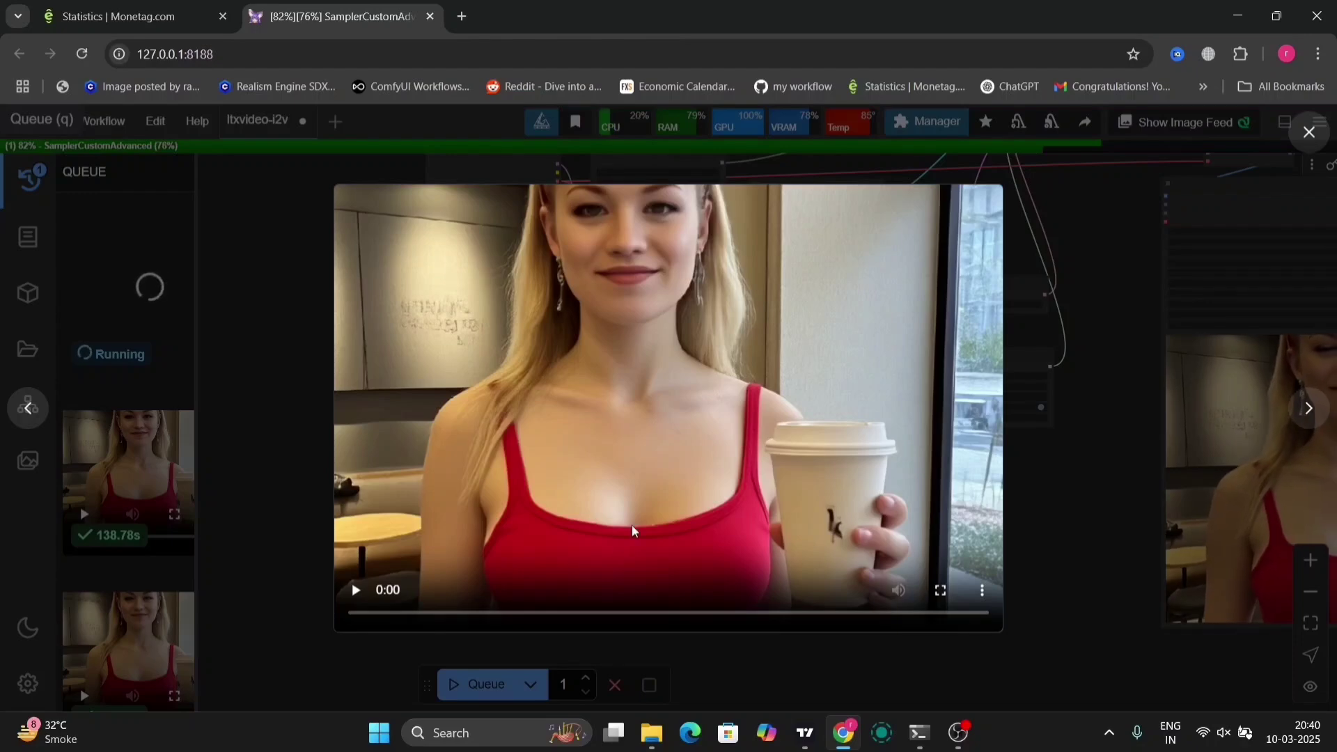
pyautogui.click(633, 531)
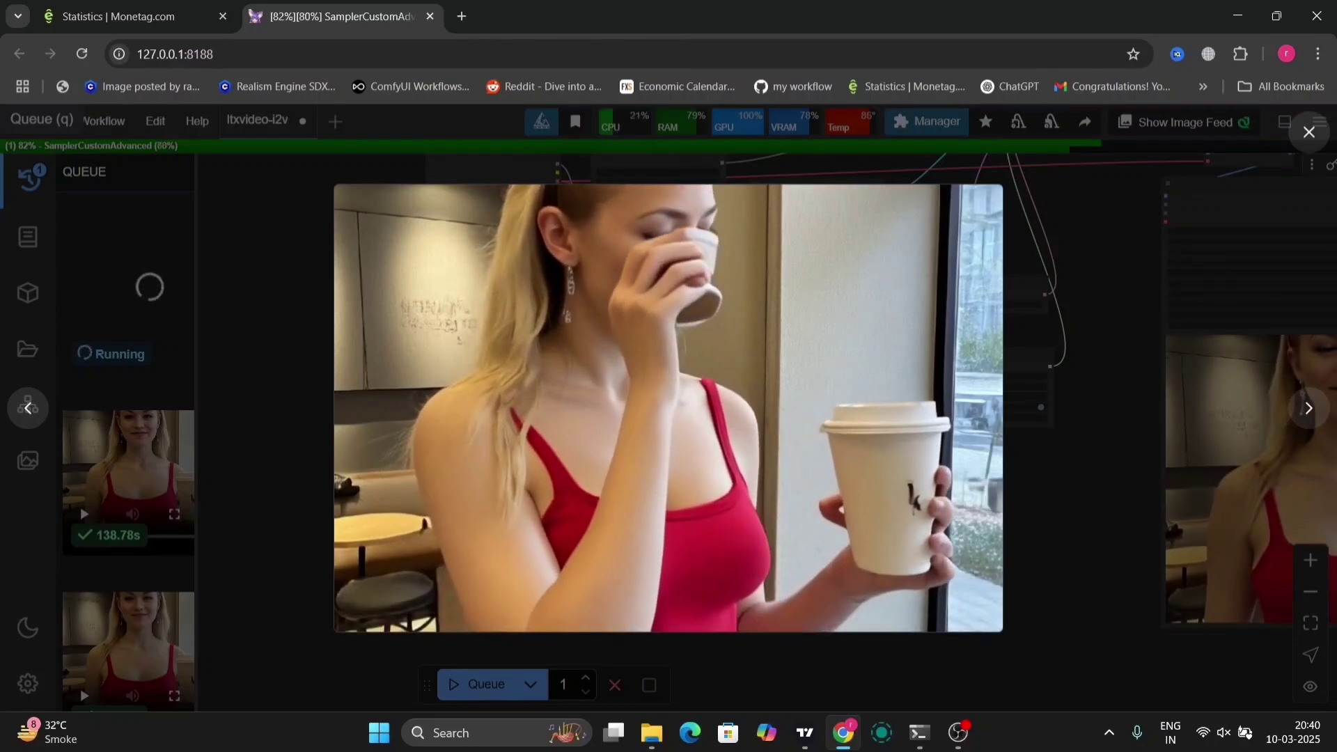
pyautogui.click(1077, 442)
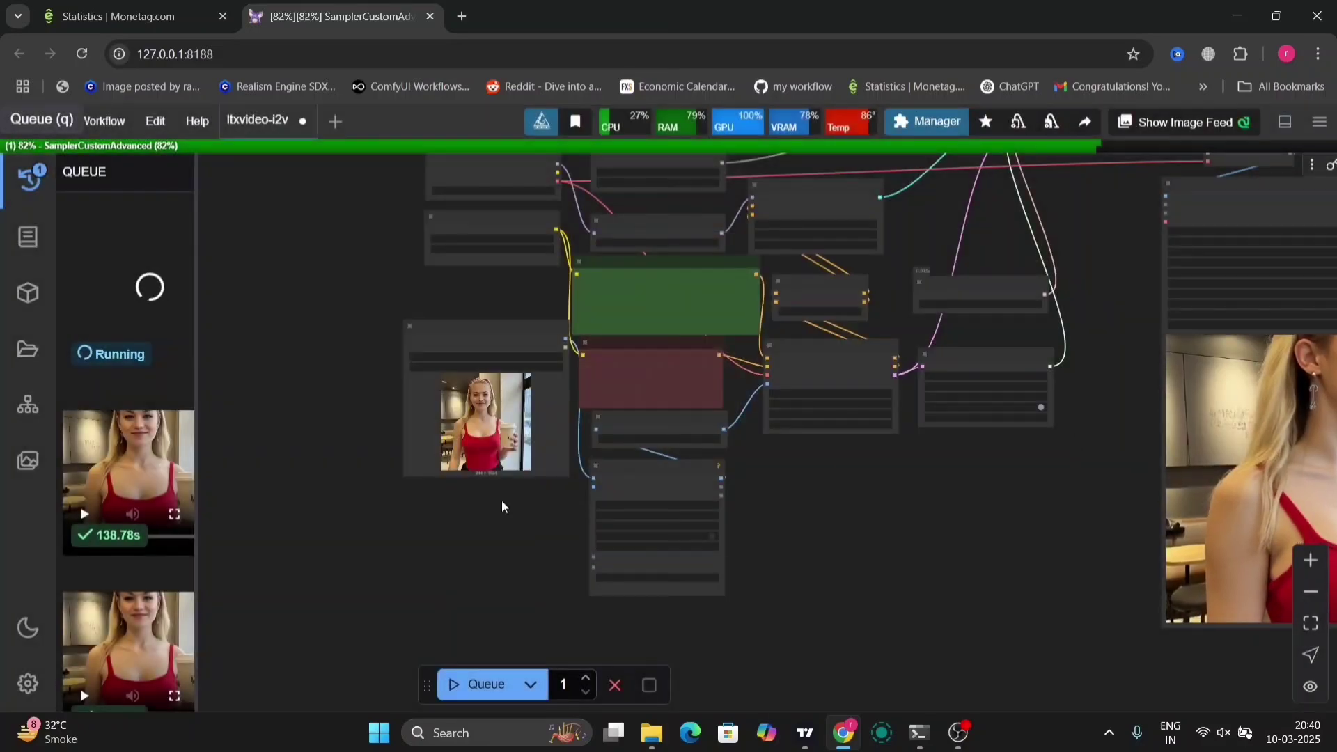
pyautogui.click(32, 193)
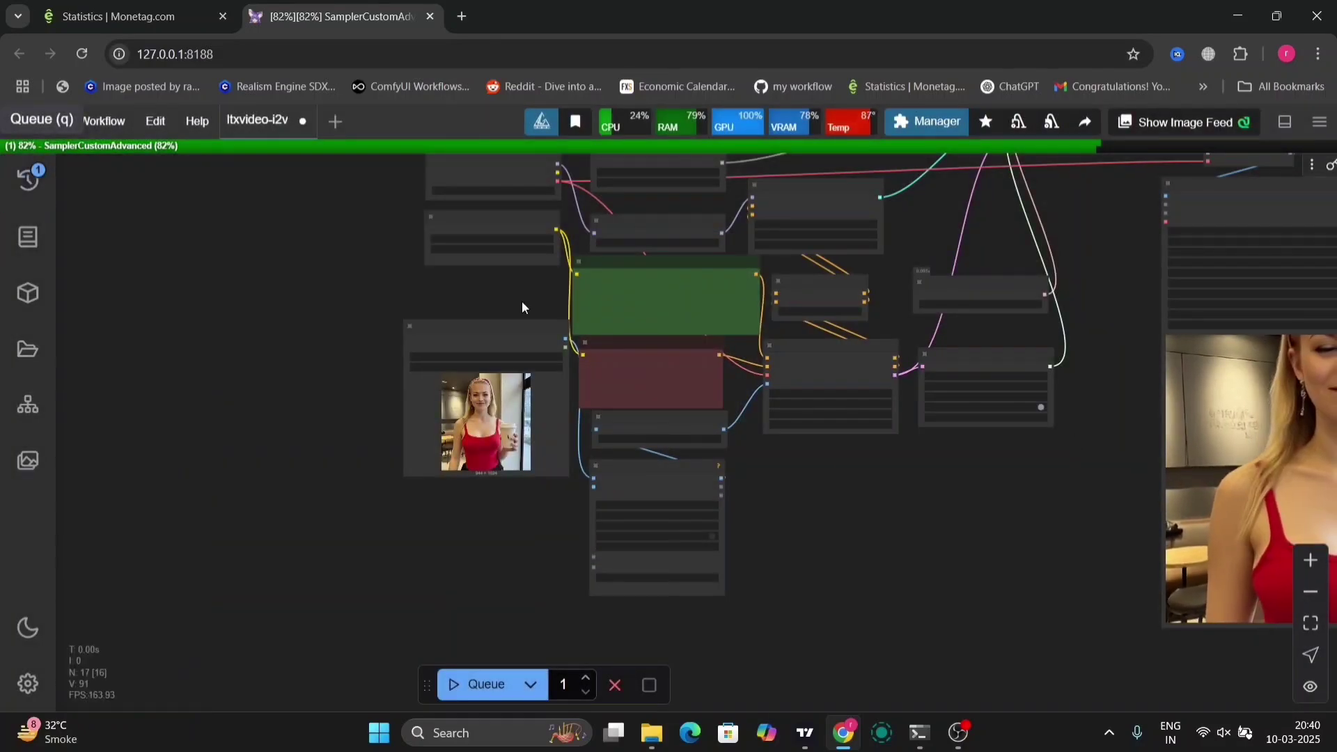
pyautogui.scroll(5, 521, 301)
pyautogui.moveTo(583, 282); pyautogui.dragTo(319, 534)
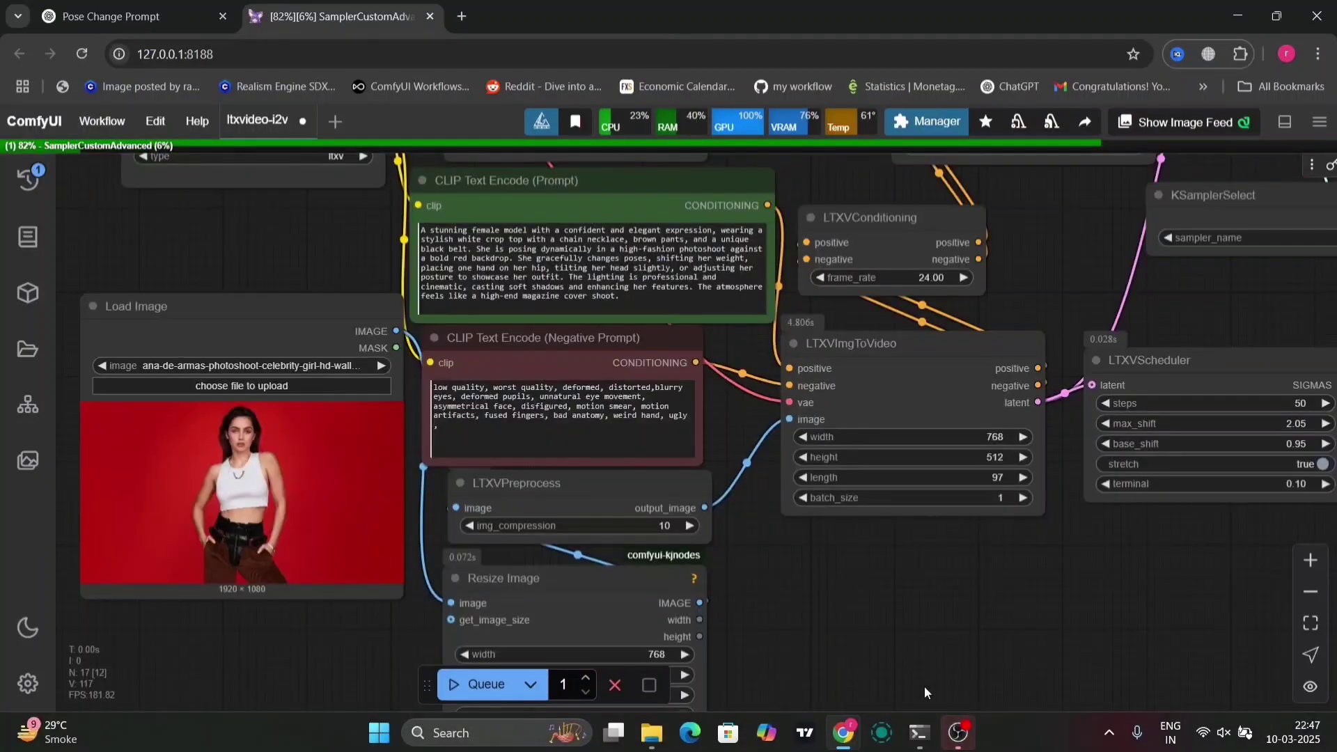
# Step: Pan the graph to show the Load CLIP and STG Guider nodes, and select the positive prompt text
pyautogui.moveTo(803, 588); pyautogui.dragTo(900, 665)
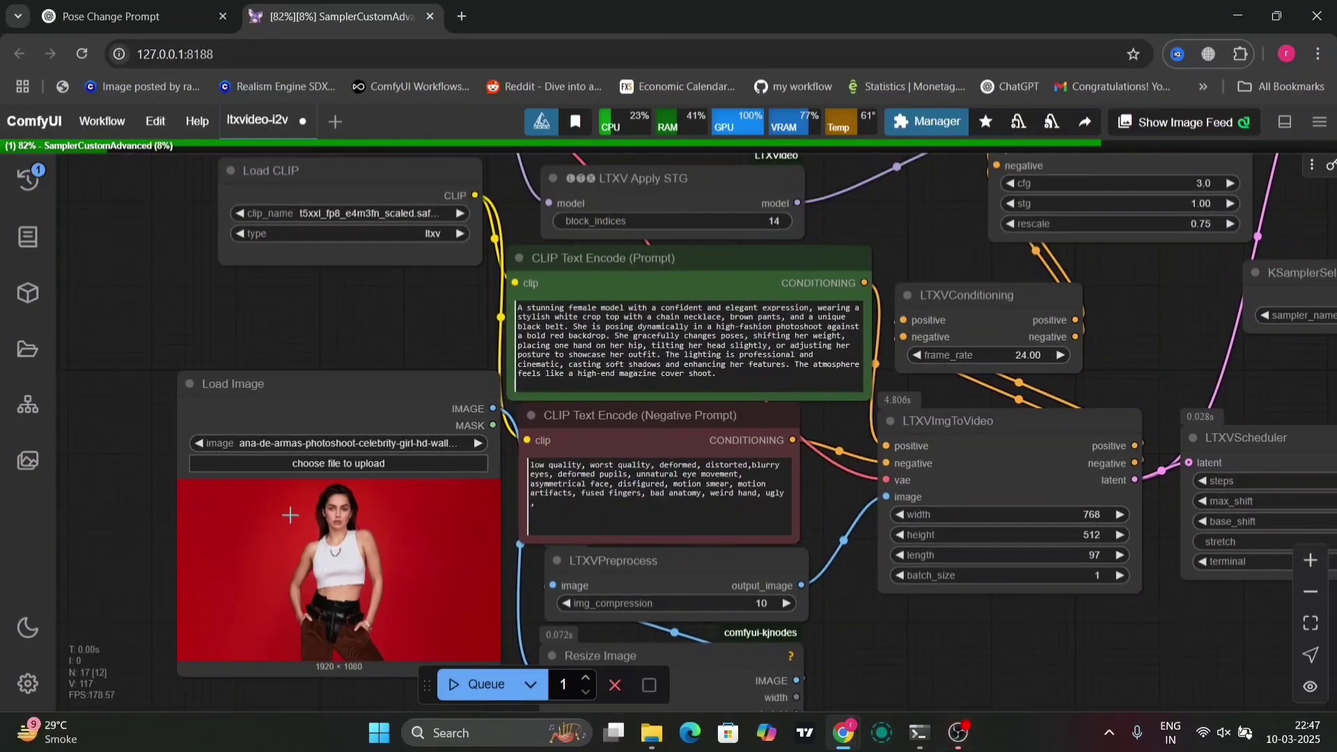
pyautogui.scroll(8, 359, 524)
pyautogui.scroll(-9, 358, 524)
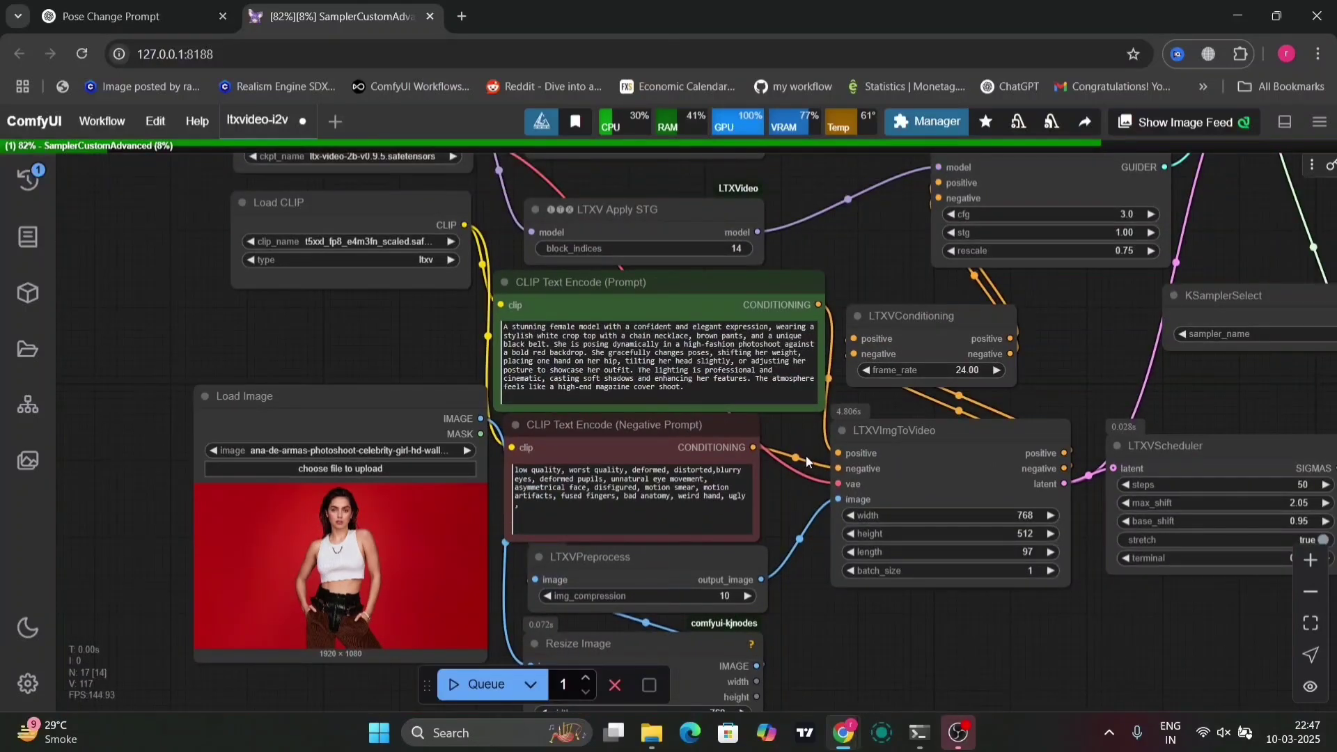
pyautogui.moveTo(805, 436); pyautogui.dragTo(808, 458)
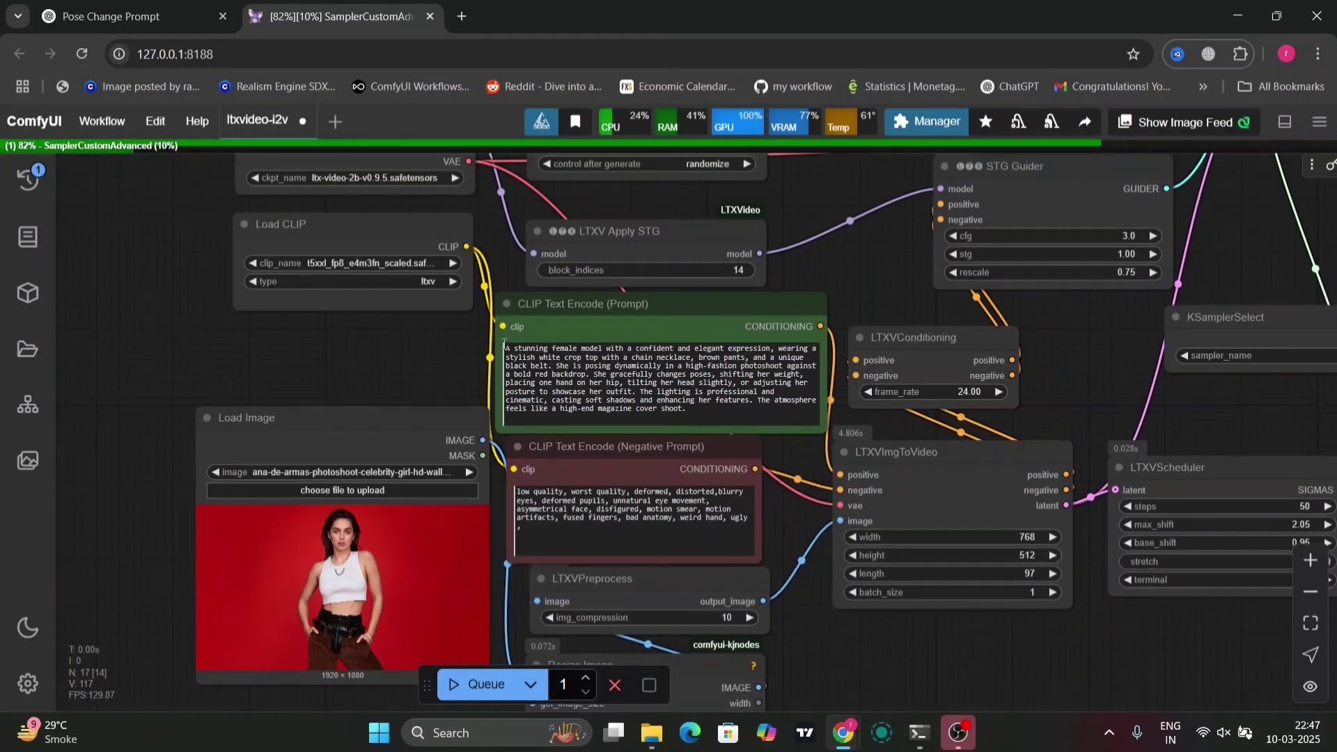
pyautogui.moveTo(505, 347); pyautogui.dragTo(783, 417)
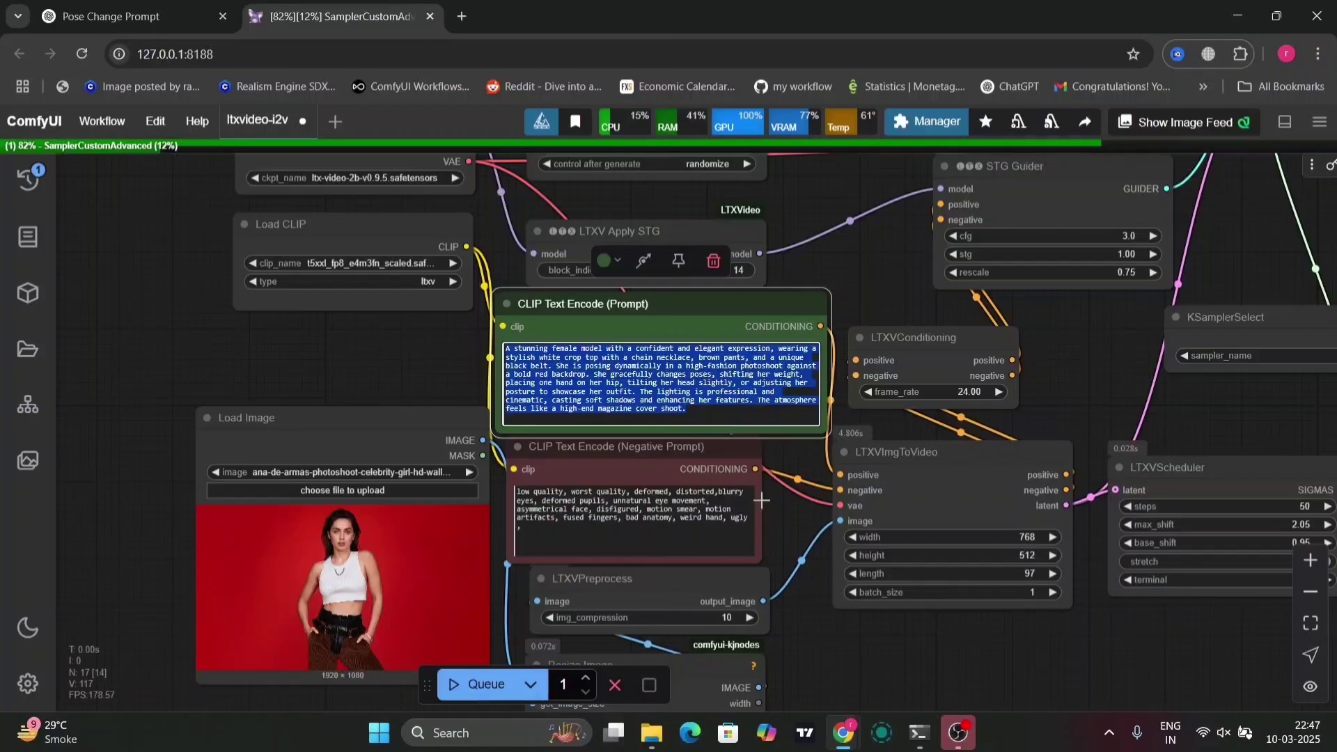
# Step: Clear the prompt selection and preview the second generated video in the Queue sidebar full size
pyautogui.click(762, 500)
pyautogui.click(779, 519)
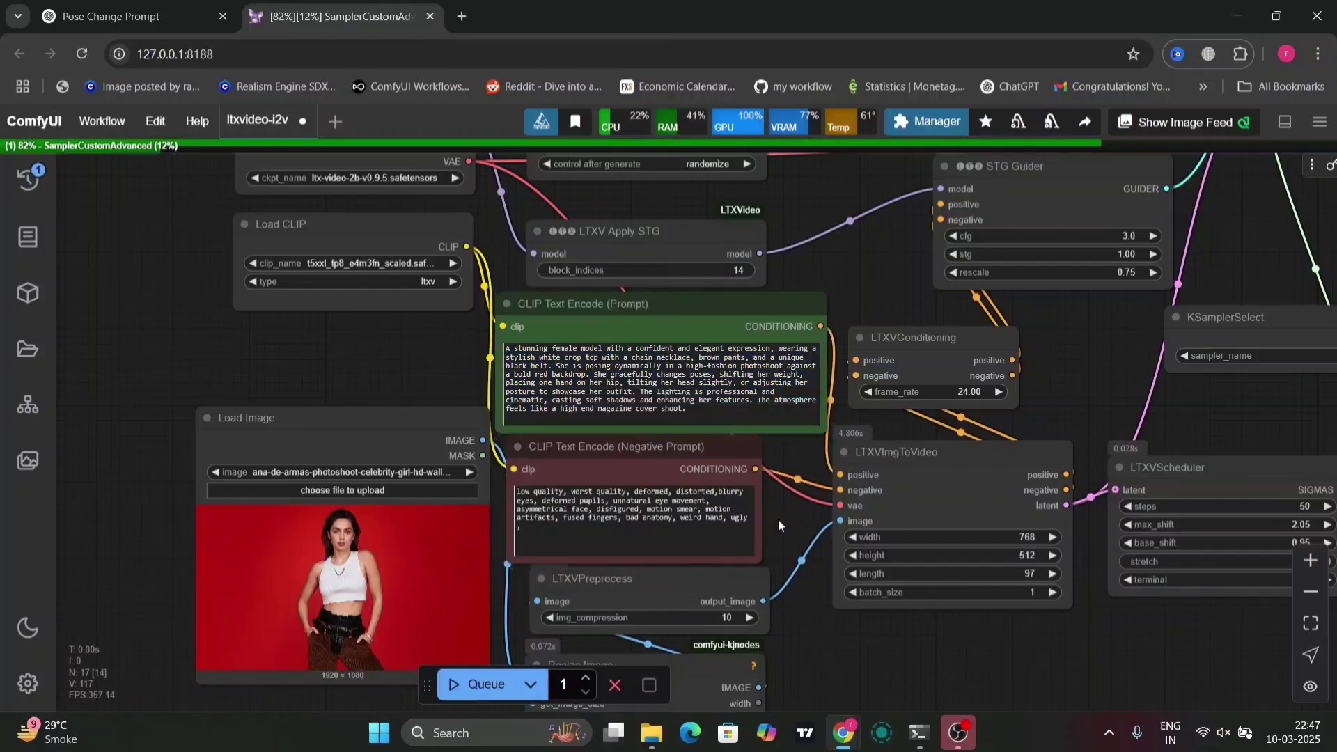
pyautogui.click(26, 175)
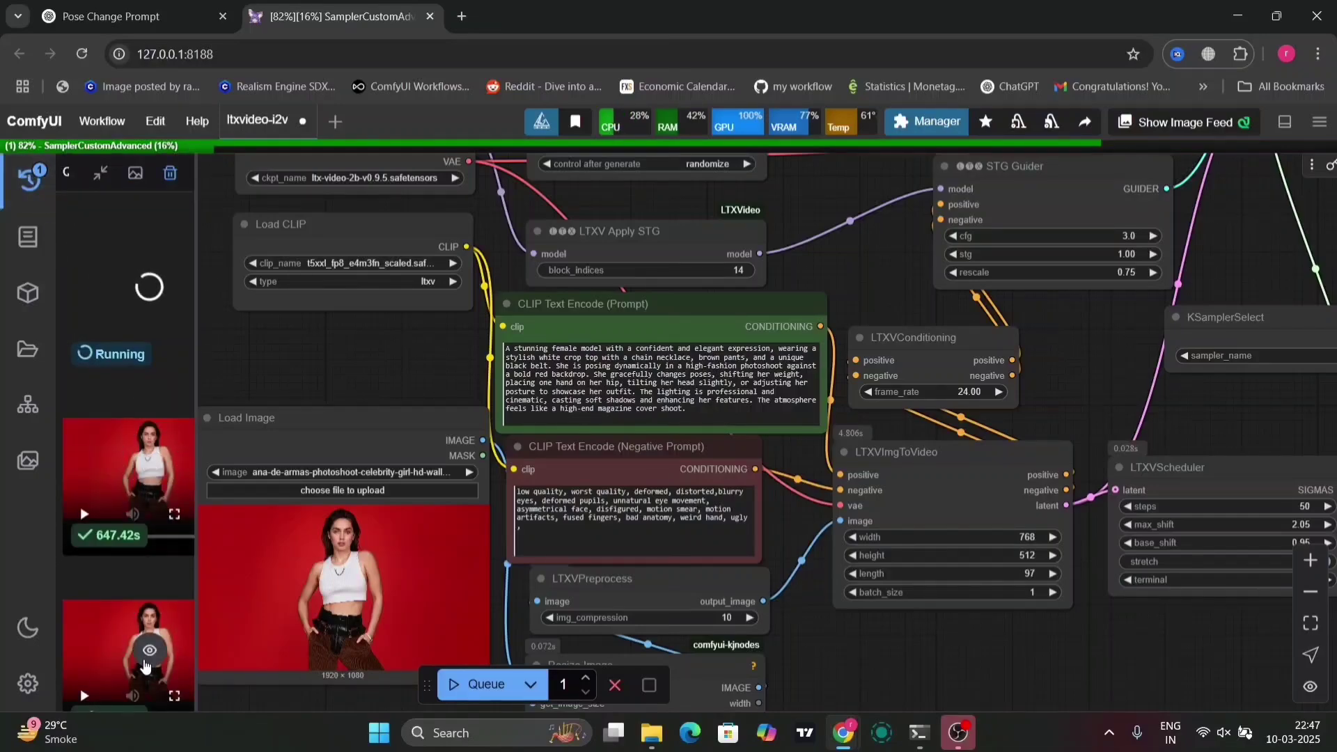
pyautogui.click(149, 653)
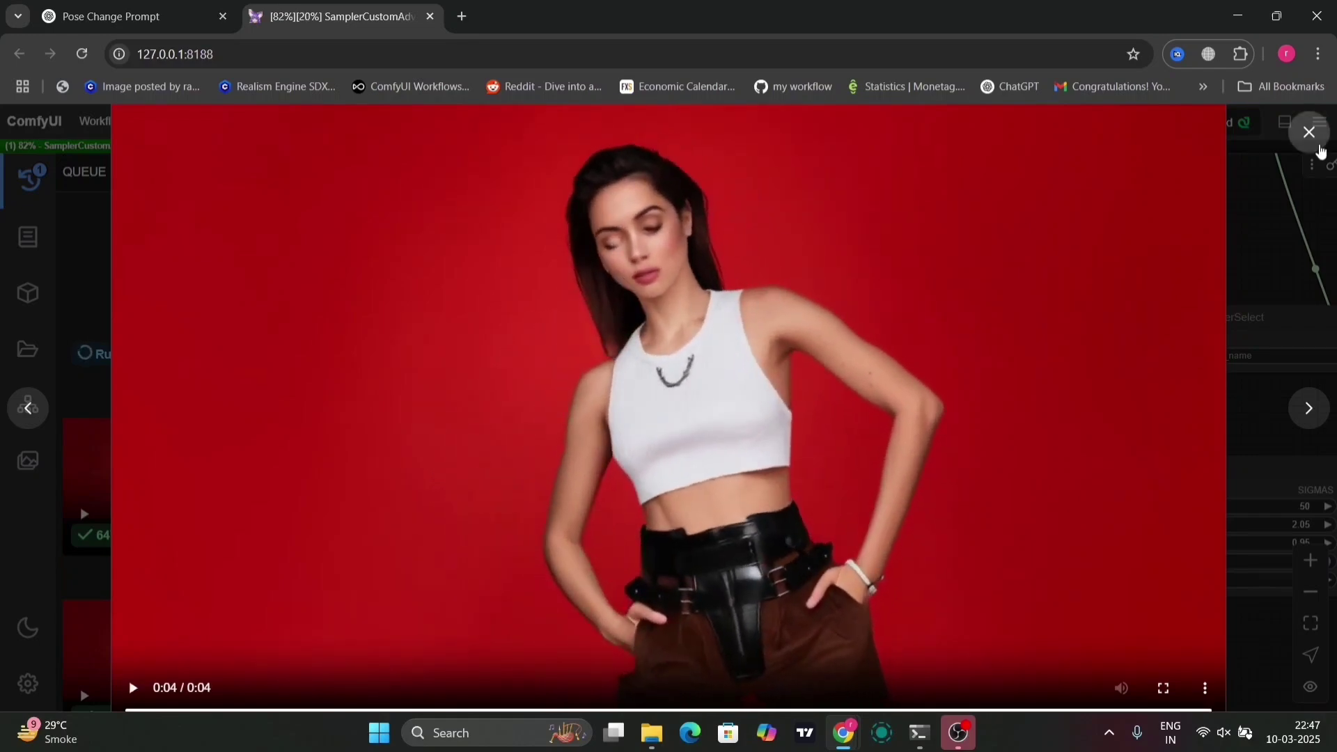
# Step: Close the video lightbox, preview the latest generated video full size, then close it
pyautogui.click(1316, 141)
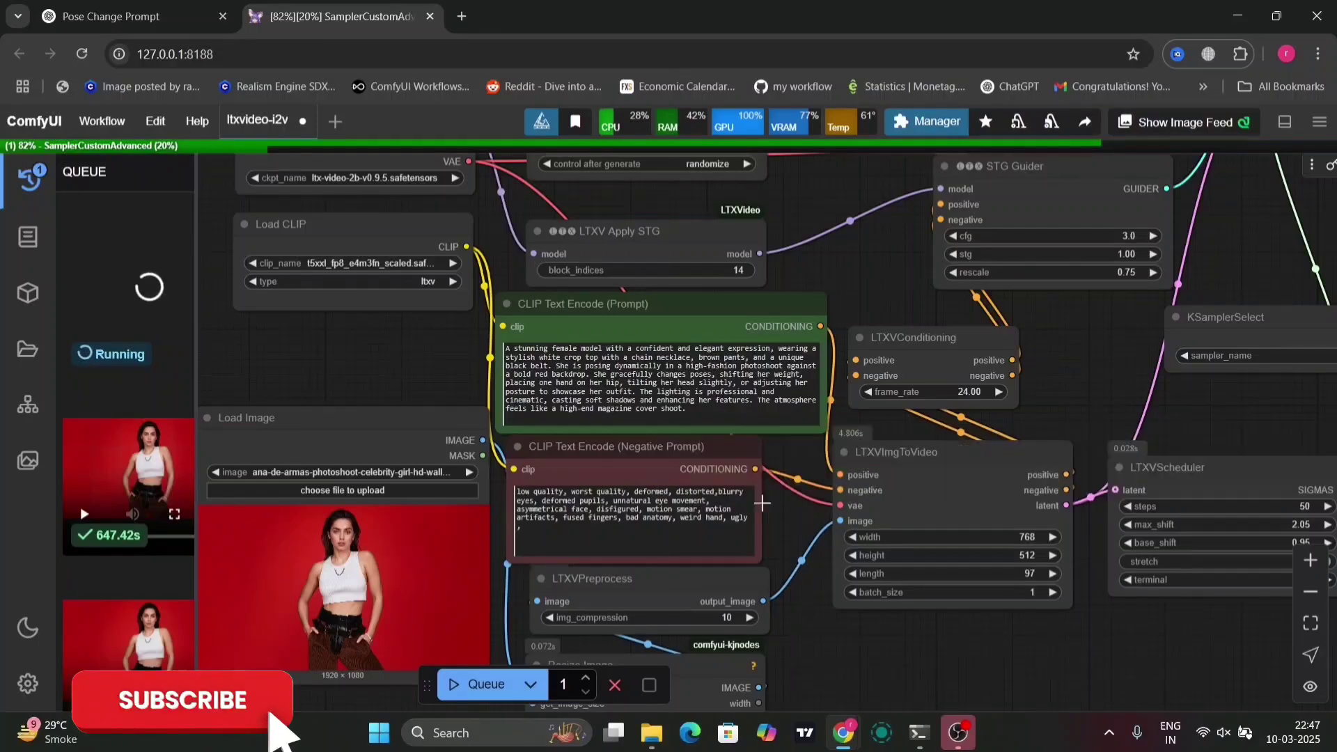
pyautogui.scroll(10, 773, 523)
pyautogui.scroll(-8, 773, 528)
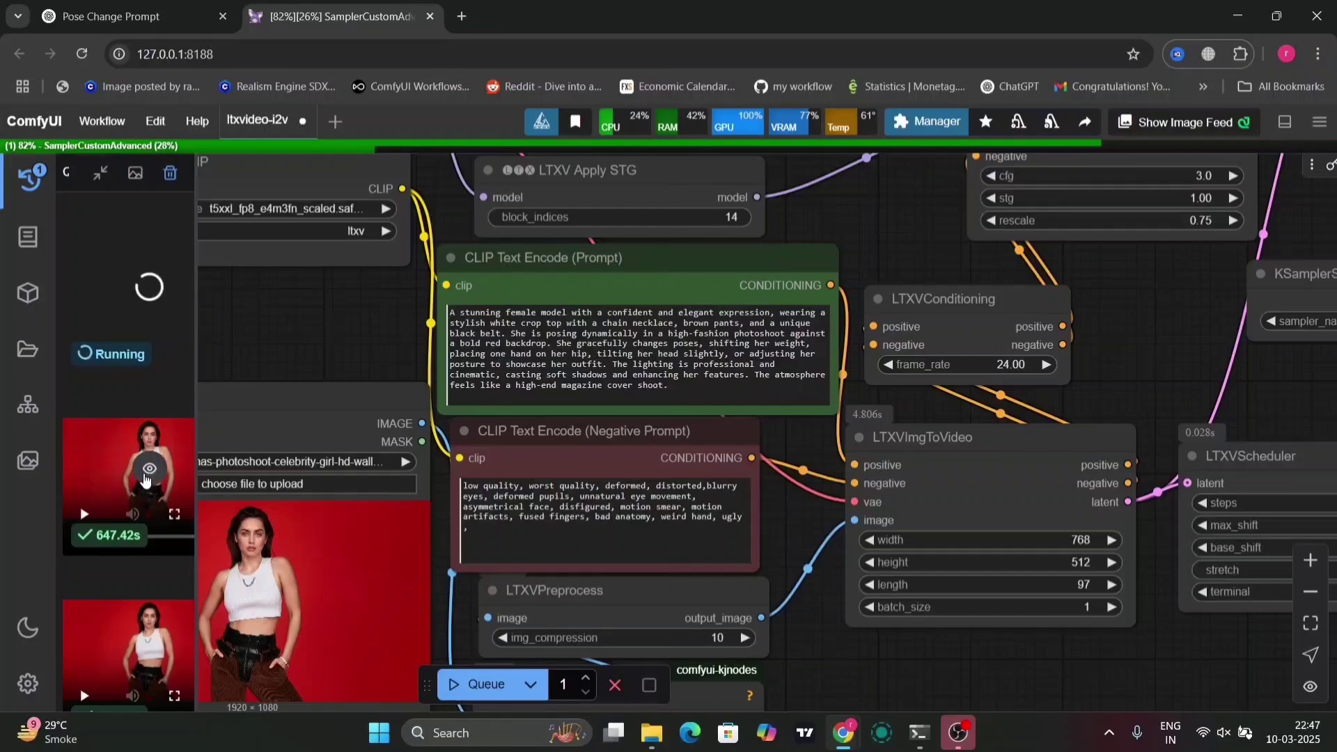
pyautogui.click(147, 471)
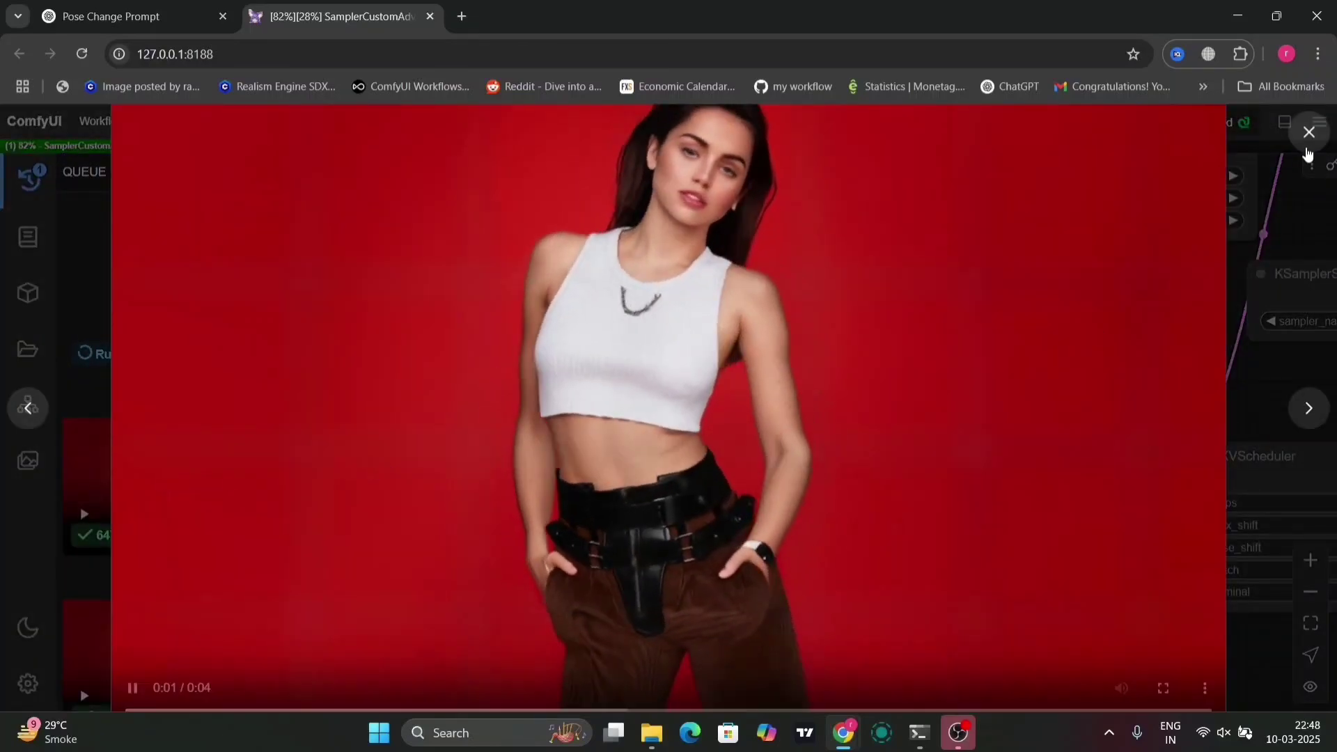
pyautogui.click(1310, 132)
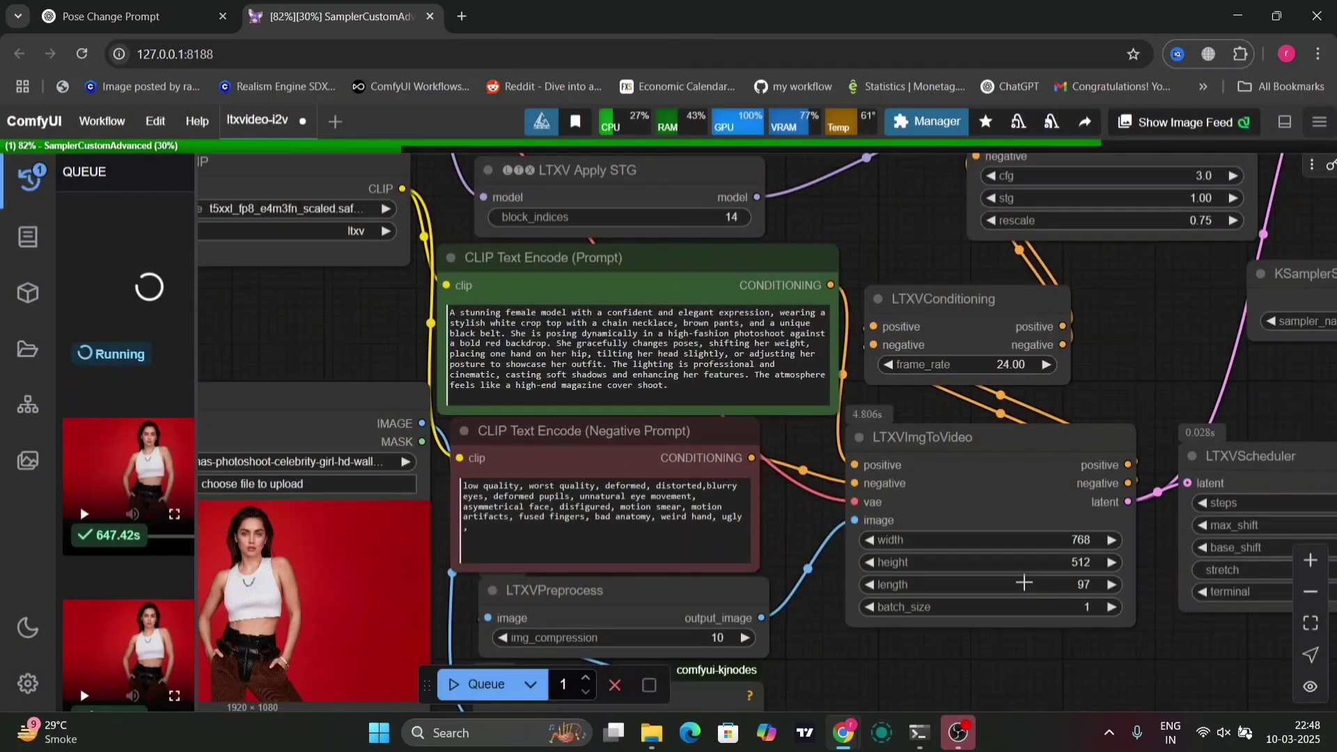
# Step: Close the Queue sidebar and pan to the red-background image preview node
pyautogui.scroll(-5, 1047, 685)
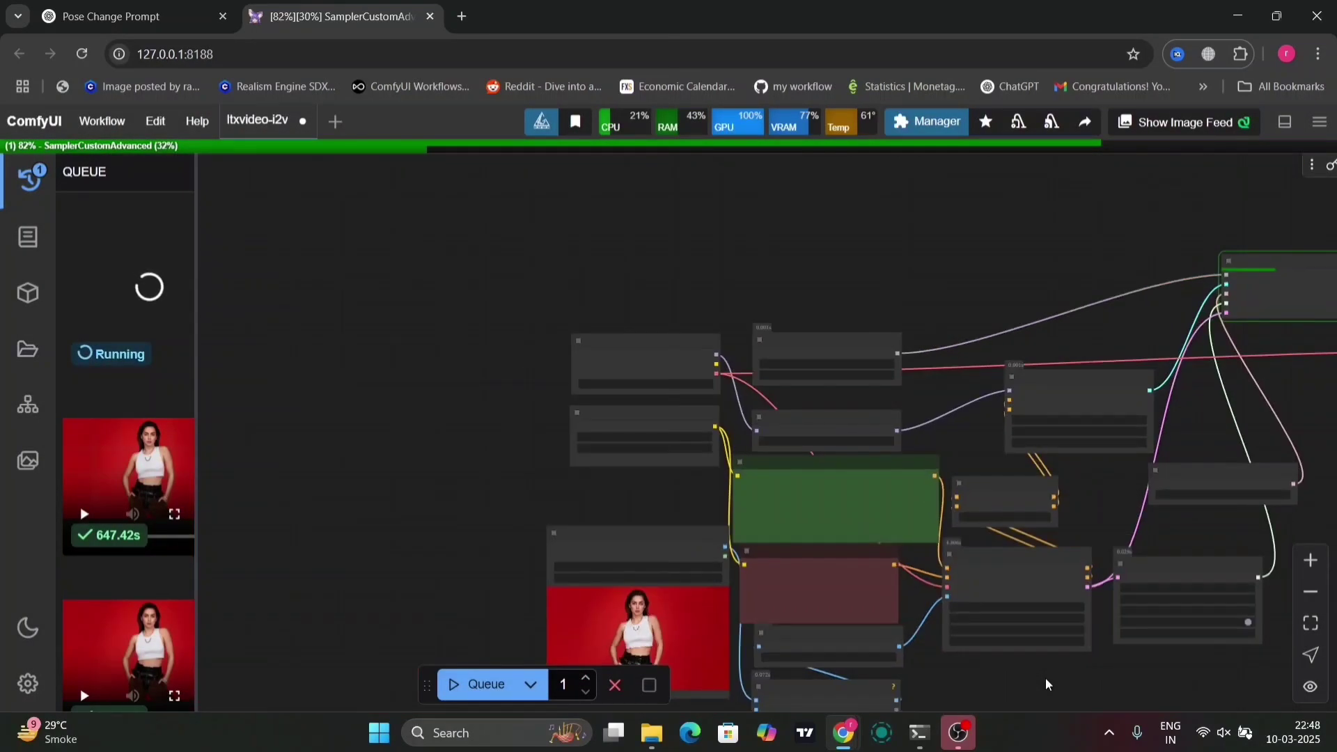
pyautogui.click(29, 199)
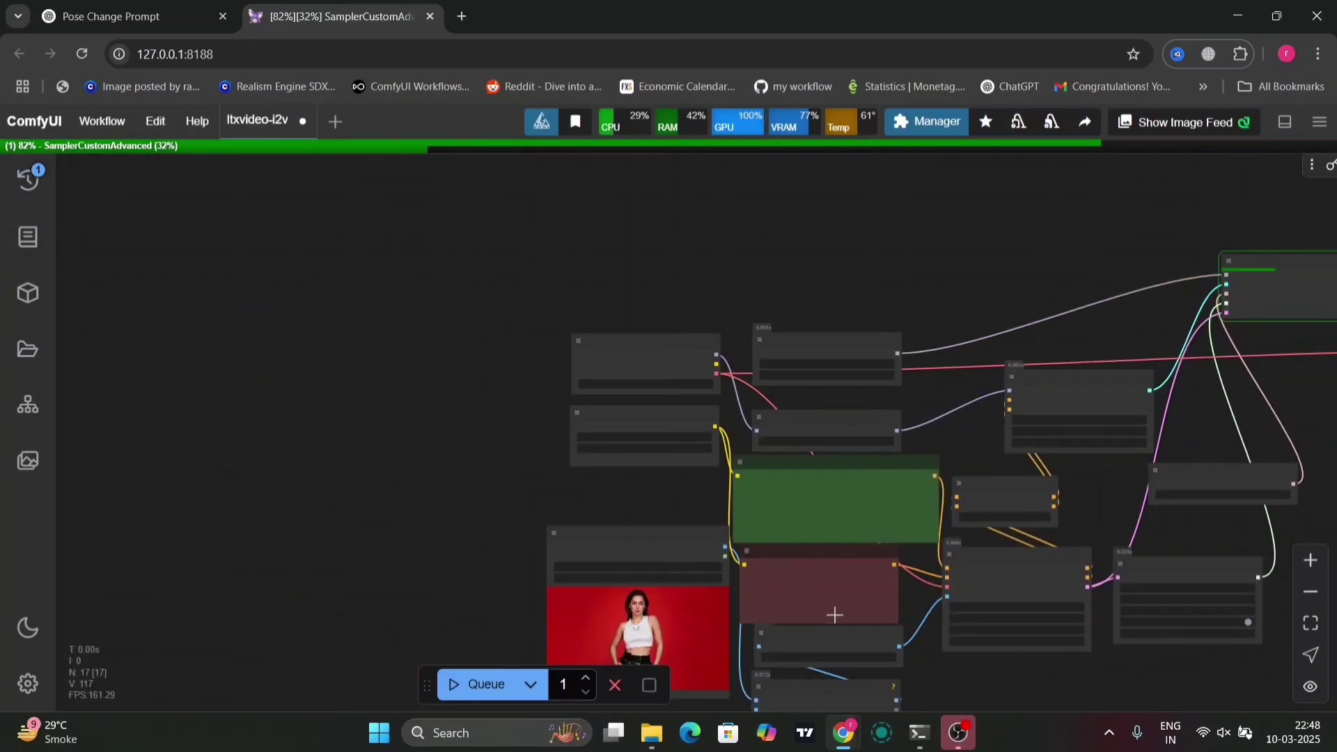
pyautogui.moveTo(1021, 667); pyautogui.dragTo(514, 505)
pyautogui.moveTo(589, 545); pyautogui.dragTo(324, 342)
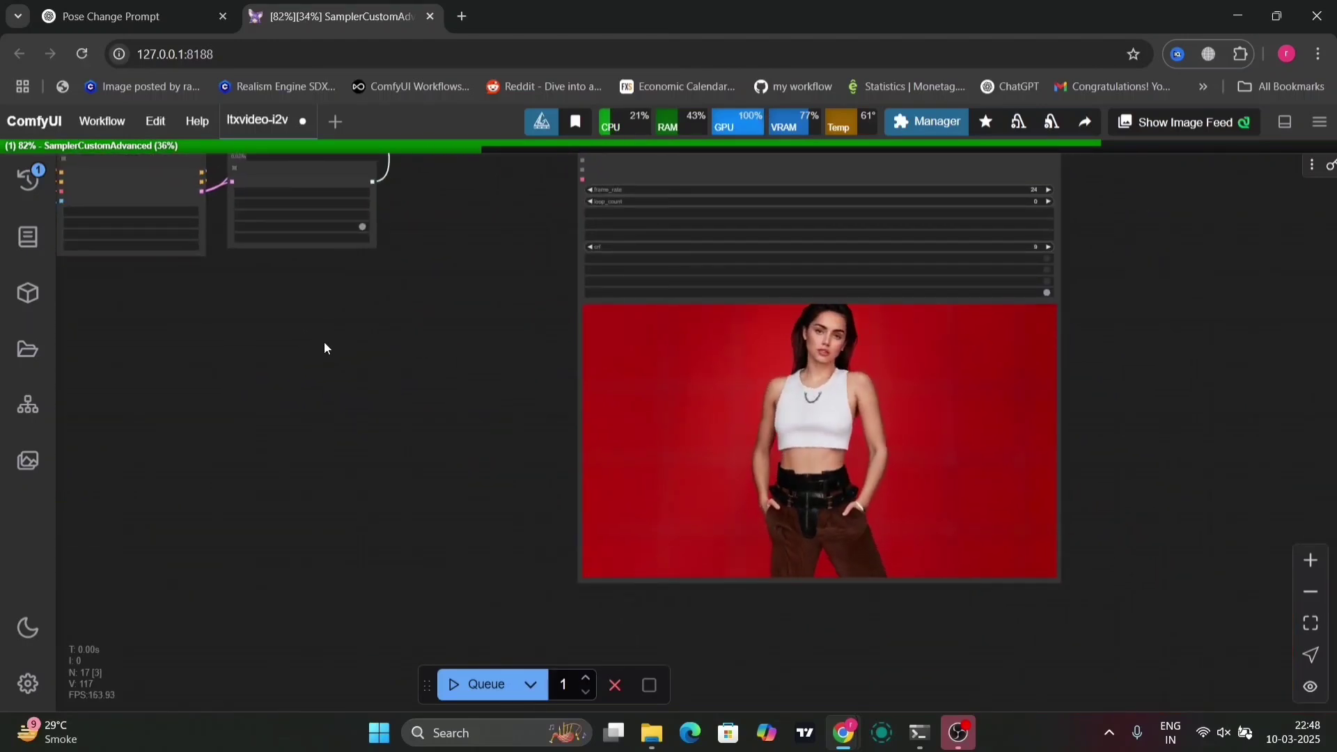
pyautogui.moveTo(324, 341); pyautogui.dragTo(904, 501)
# Step: Select ChatGPT's suggested eye-stabilising positive-prompt phrase and switch back to the ComfyUI tab
pyautogui.scroll(5, 578, 320)
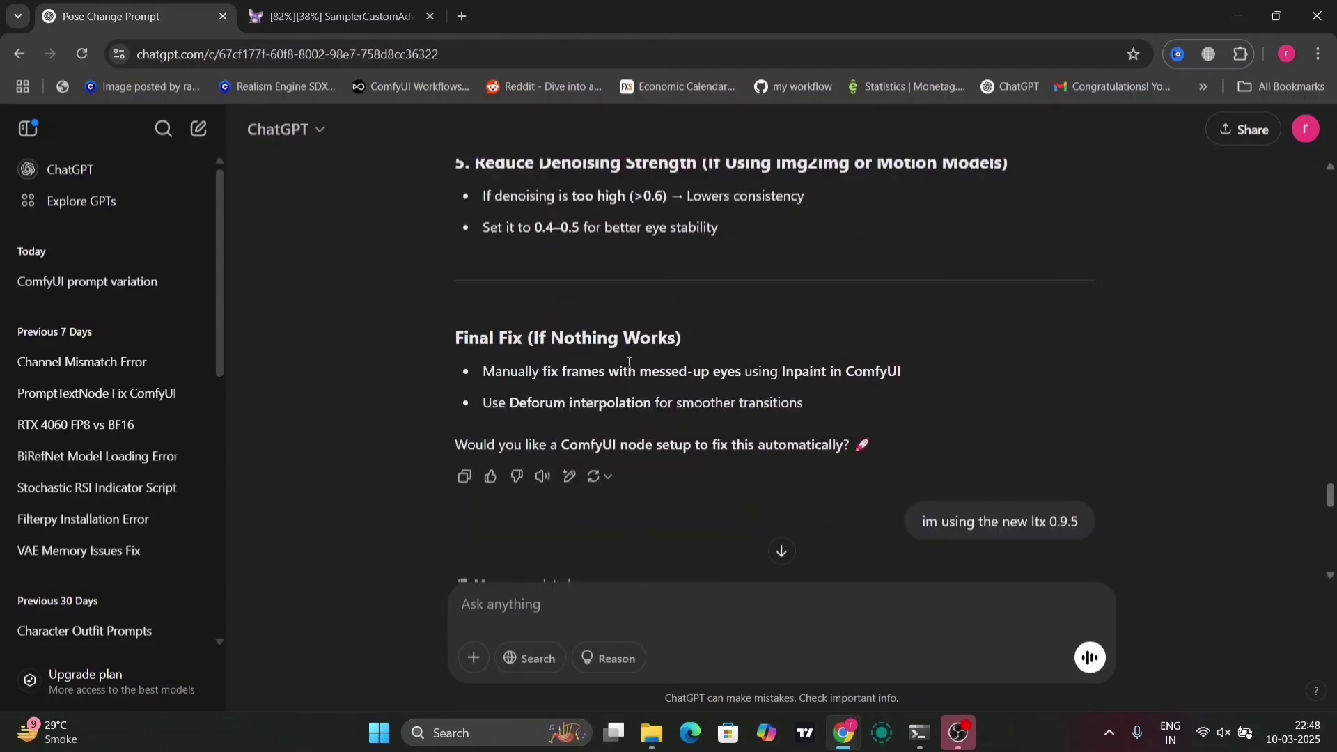
pyautogui.scroll(15, 628, 362)
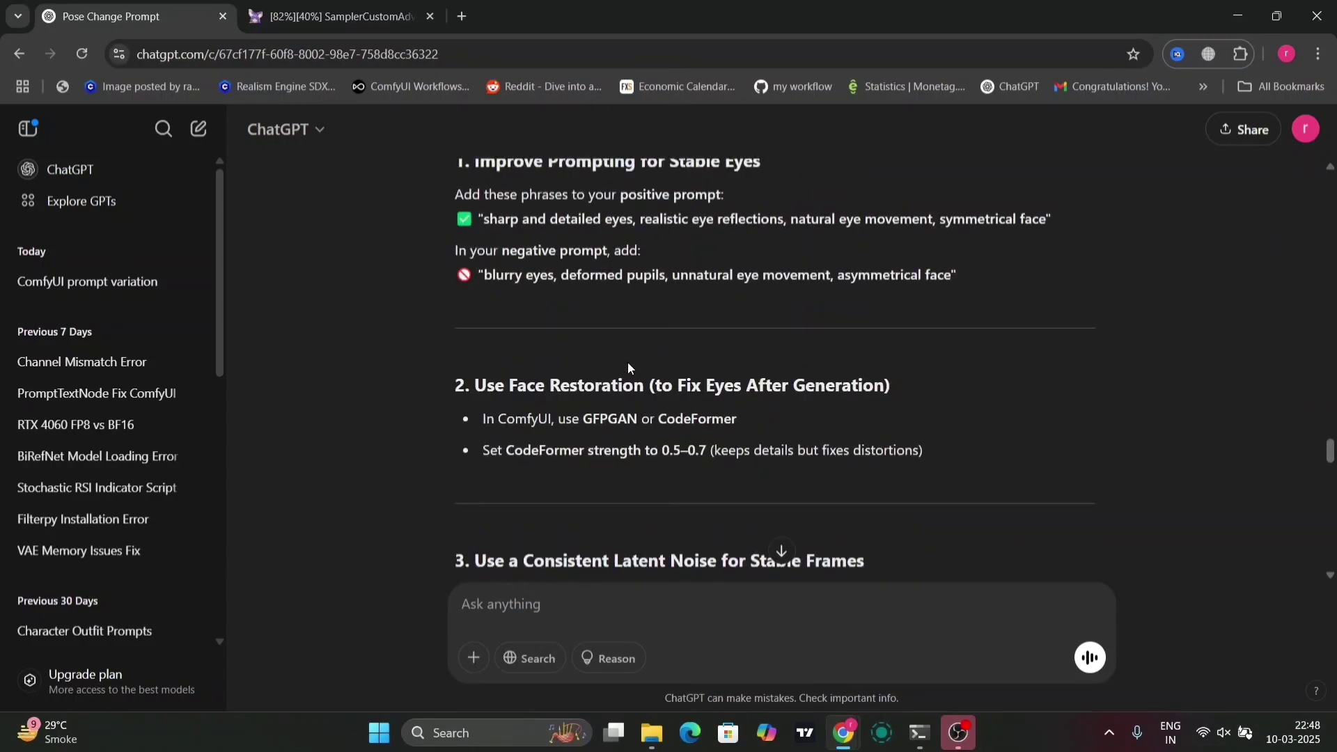
pyautogui.scroll(6, 628, 362)
pyautogui.scroll(-4, 628, 363)
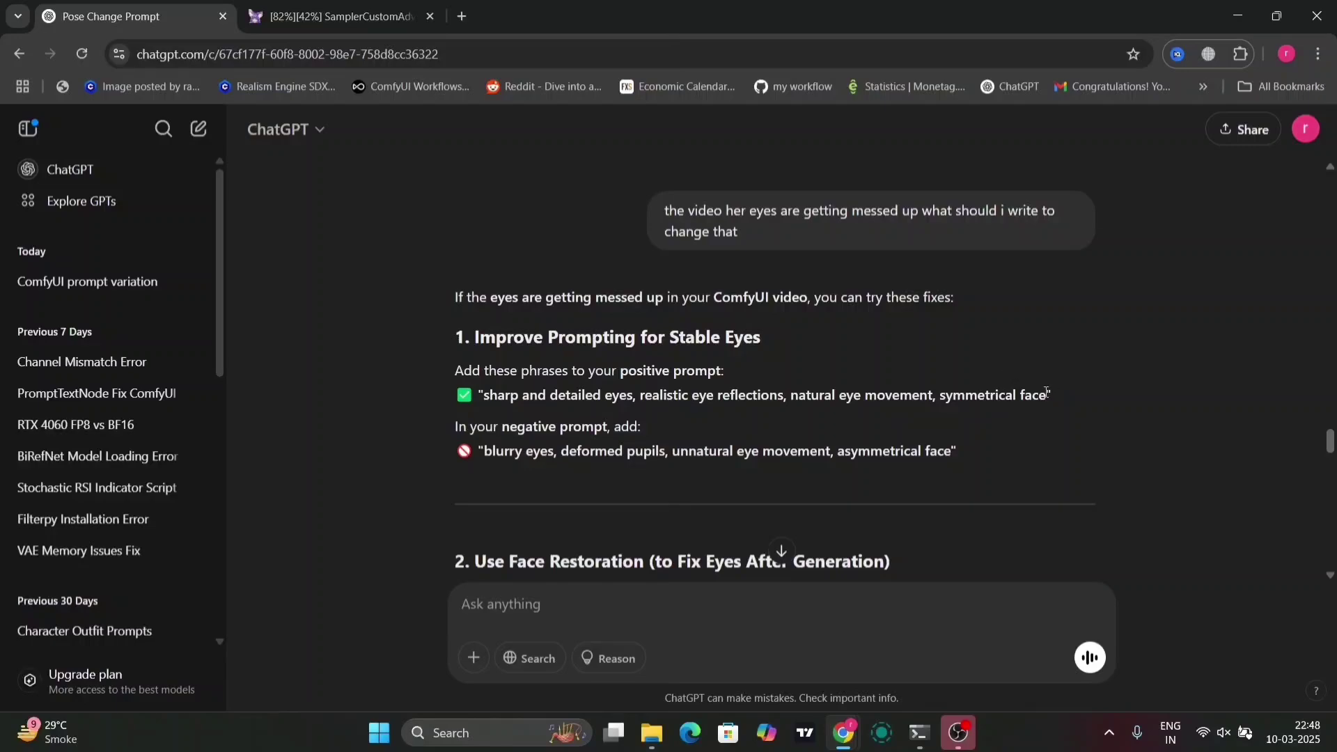
pyautogui.moveTo(1047, 394); pyautogui.dragTo(487, 399)
pyautogui.hotkey('ctrl', 'c')
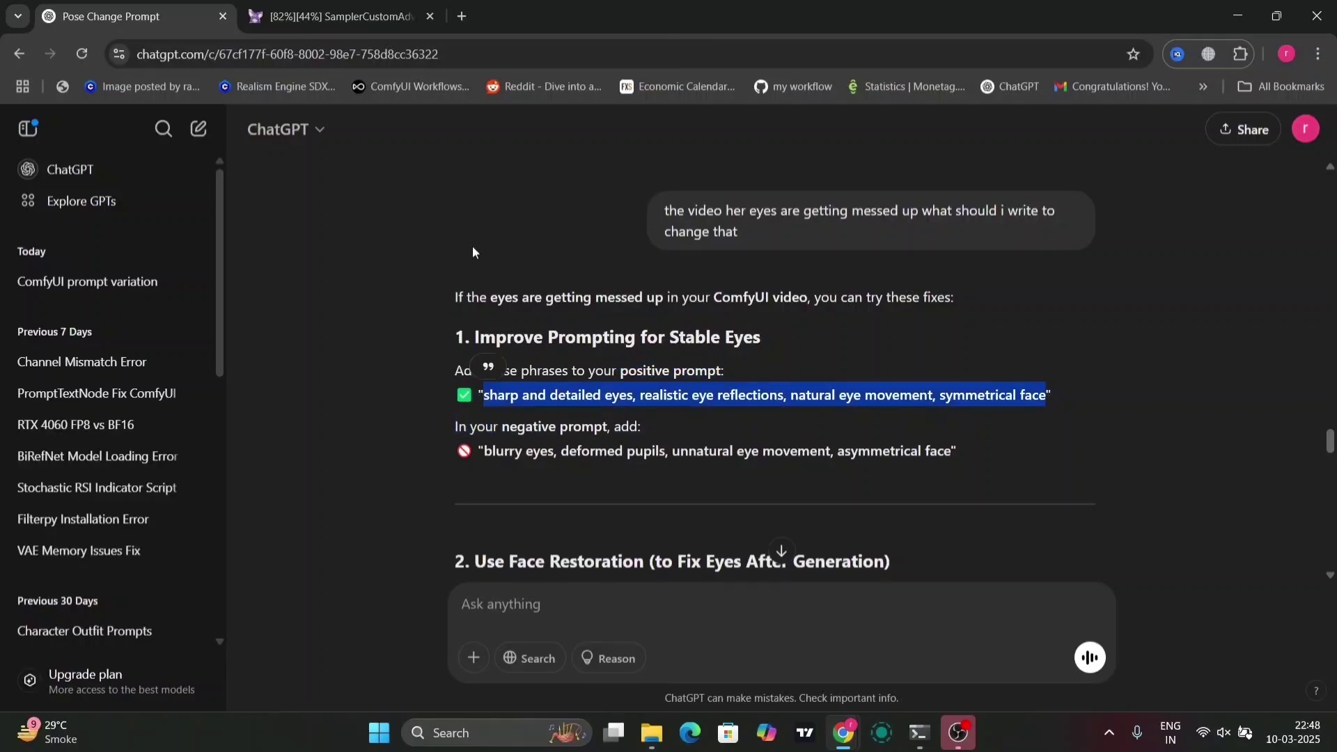
pyautogui.hotkey('ctrl', 'Tab')
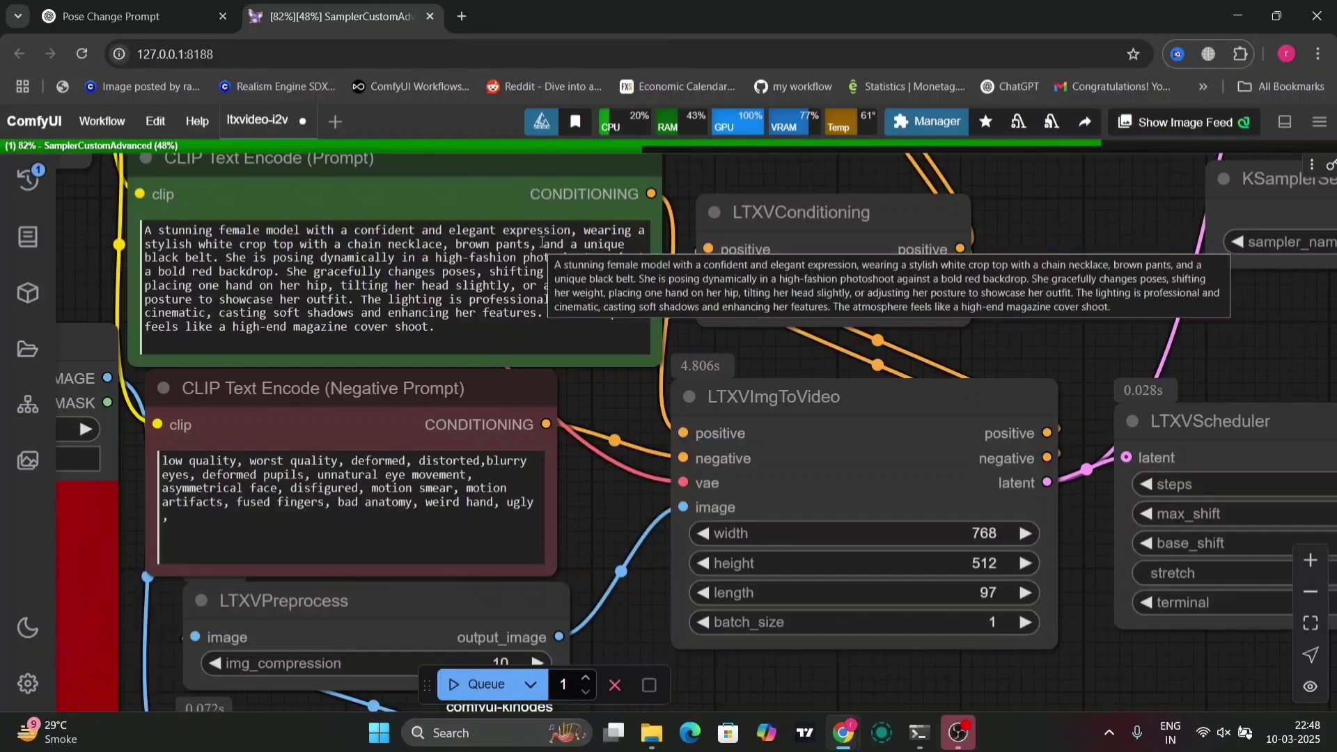
# Step: Paste the eye-fix phrase after 'black belt' in the positive prompt, changing the period to a comma
pyautogui.tripleClick(221, 257)
pyautogui.click(223, 257)
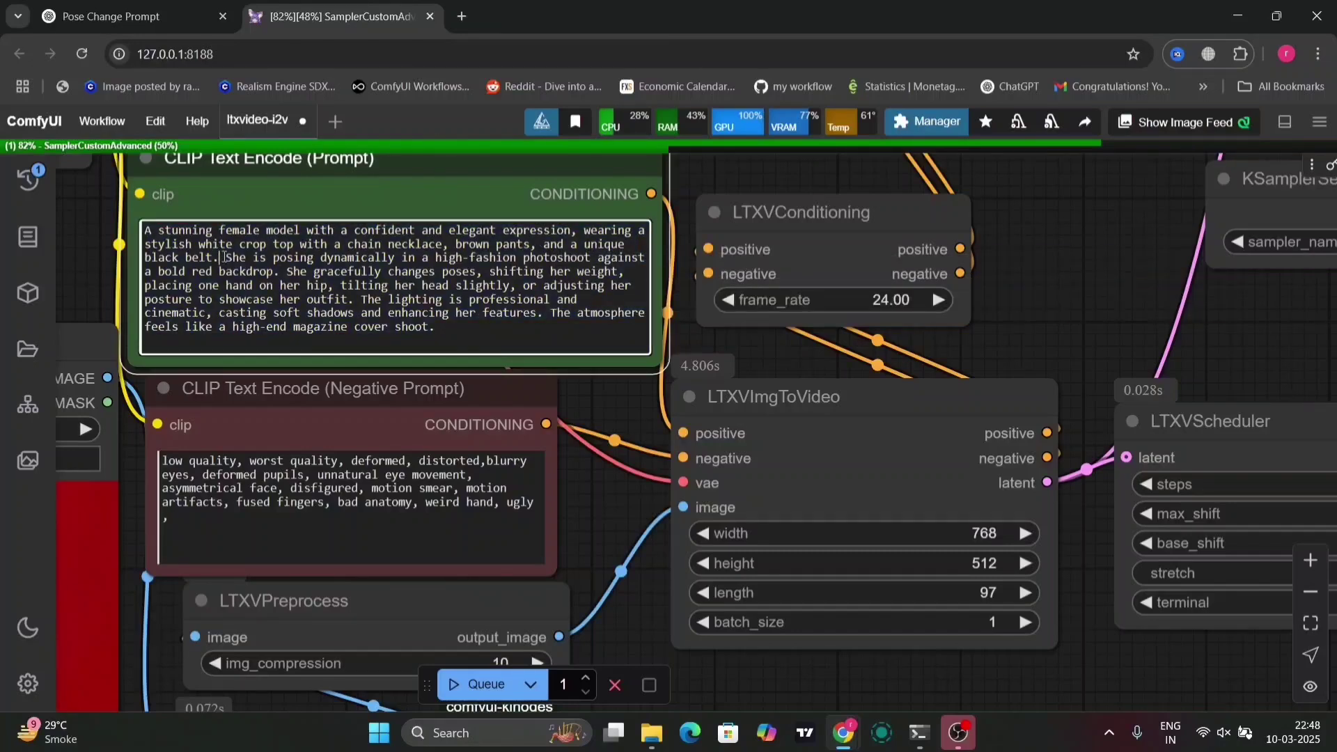
pyautogui.hotkey('ctrl', 'v')
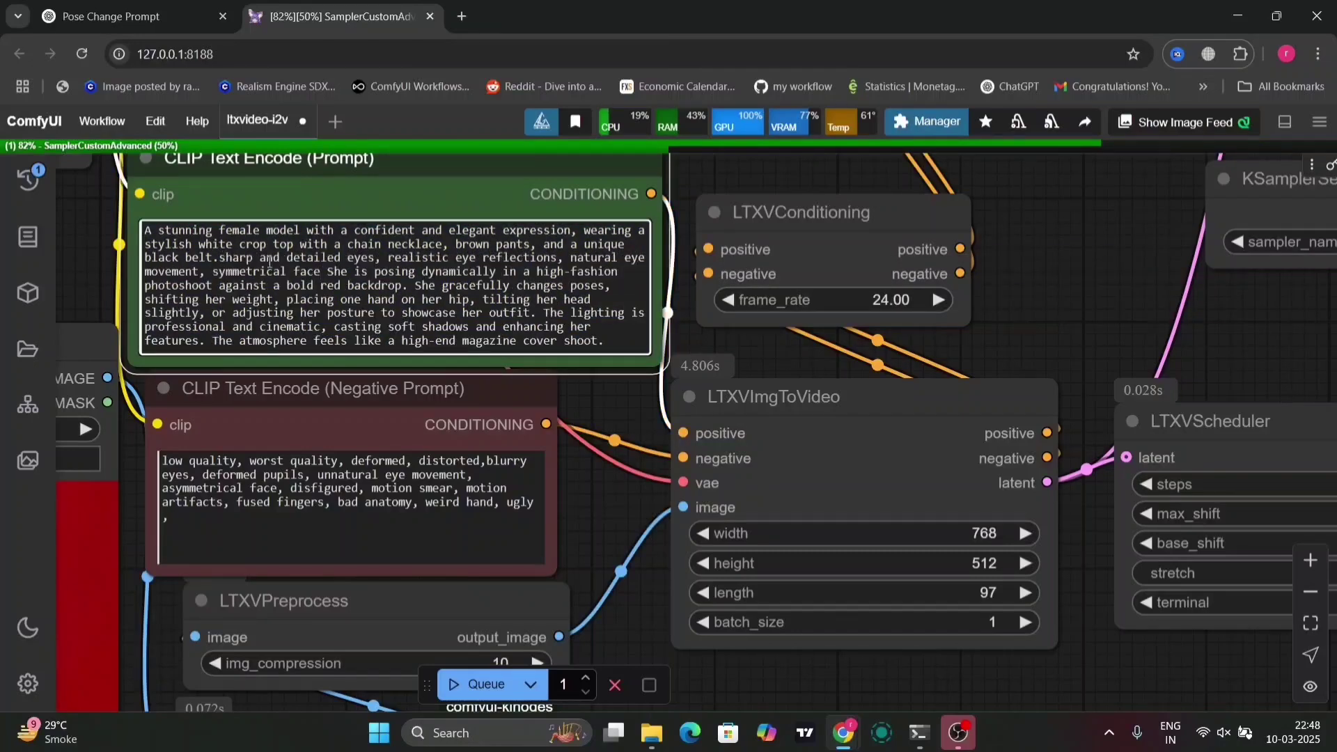
pyautogui.write(',')
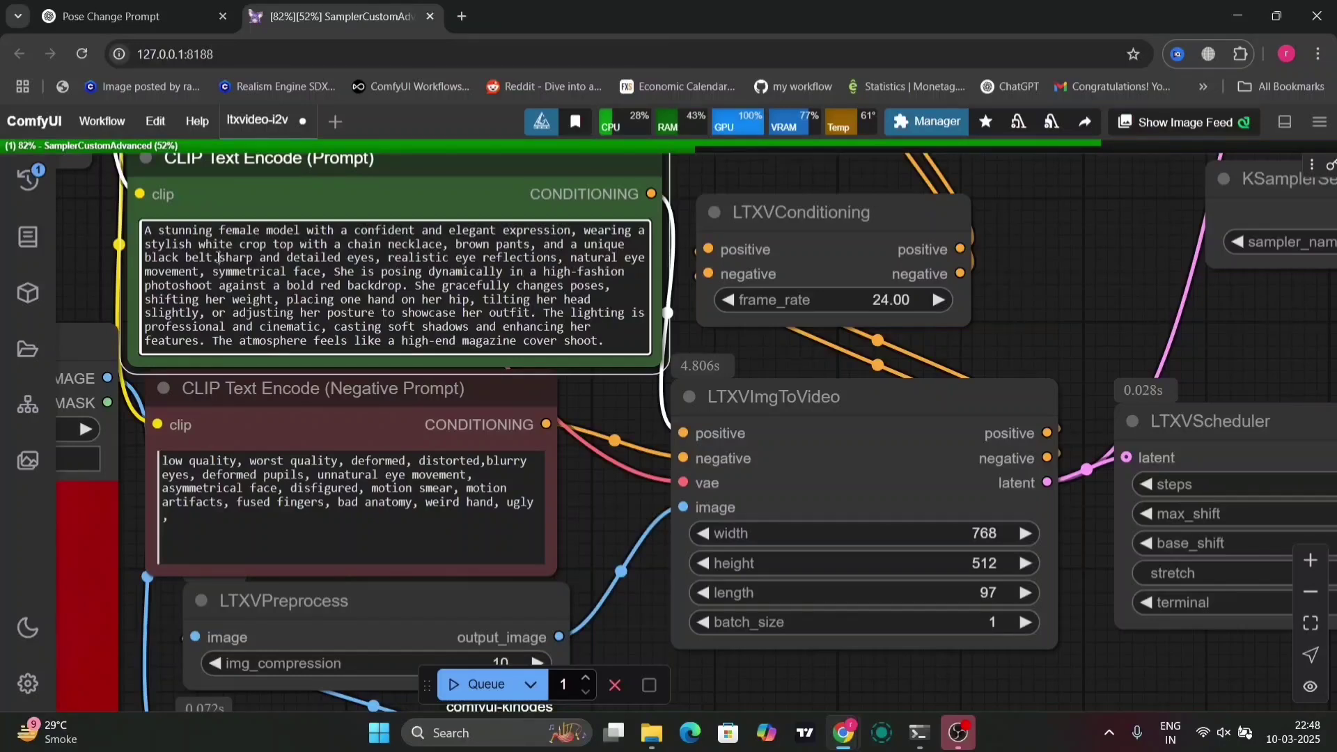
pyautogui.press('BackSpace')
pyautogui.write(',')
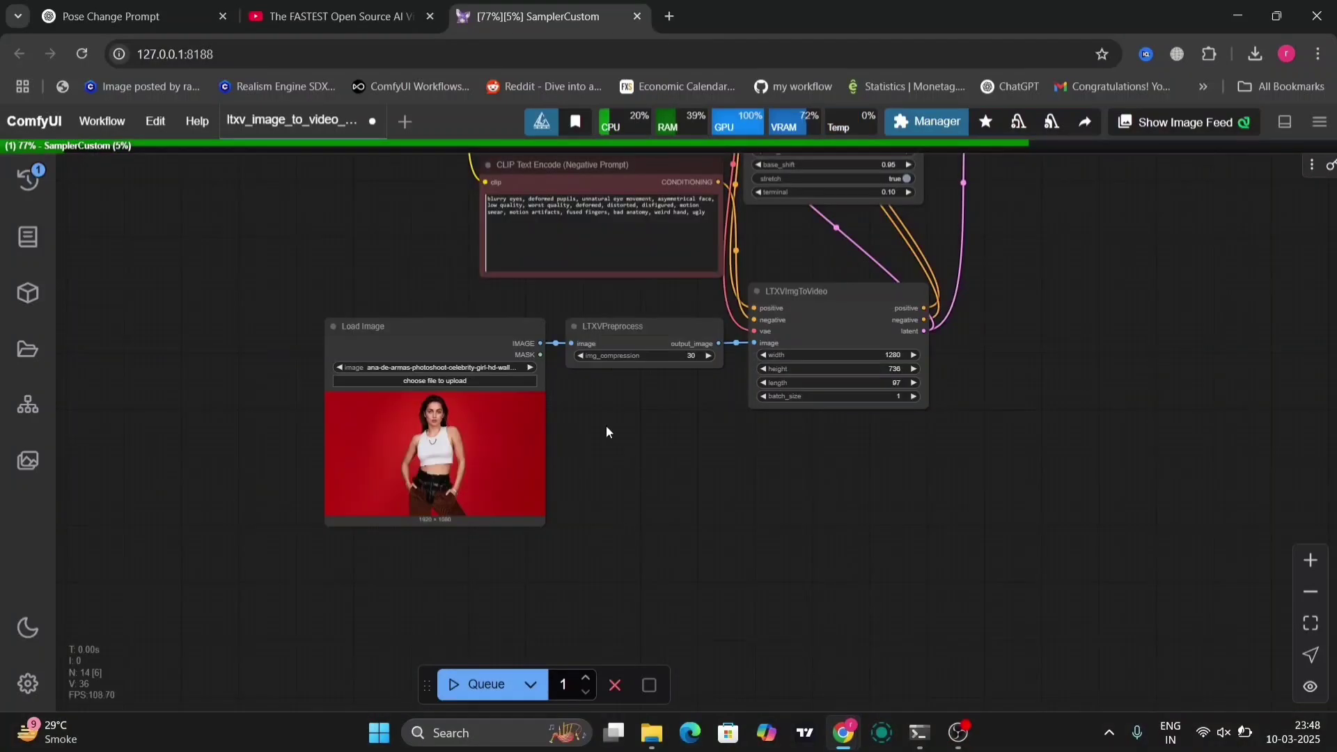
pyautogui.moveTo(607, 427); pyautogui.dragTo(624, 541)
pyautogui.scroll(7, 706, 428)
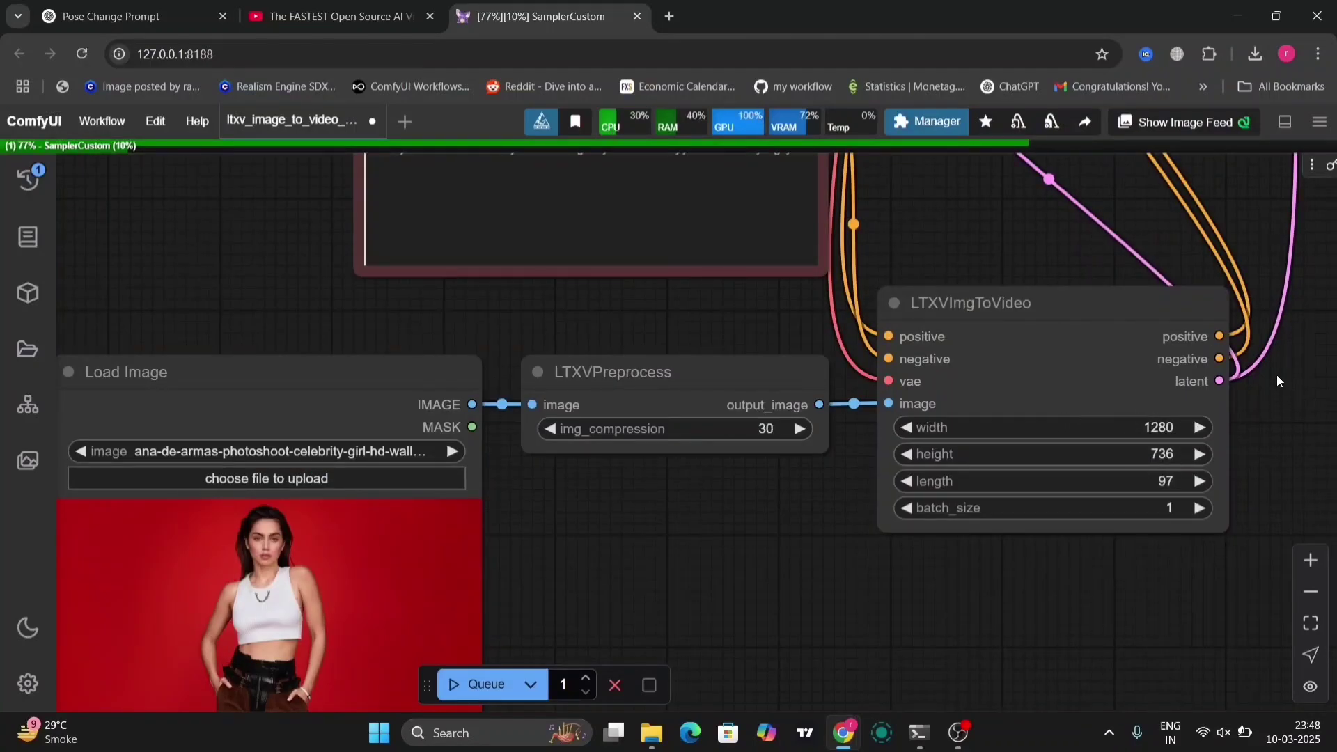
pyautogui.scroll(-8, 1277, 375)
pyautogui.moveTo(1212, 289); pyautogui.dragTo(992, 490)
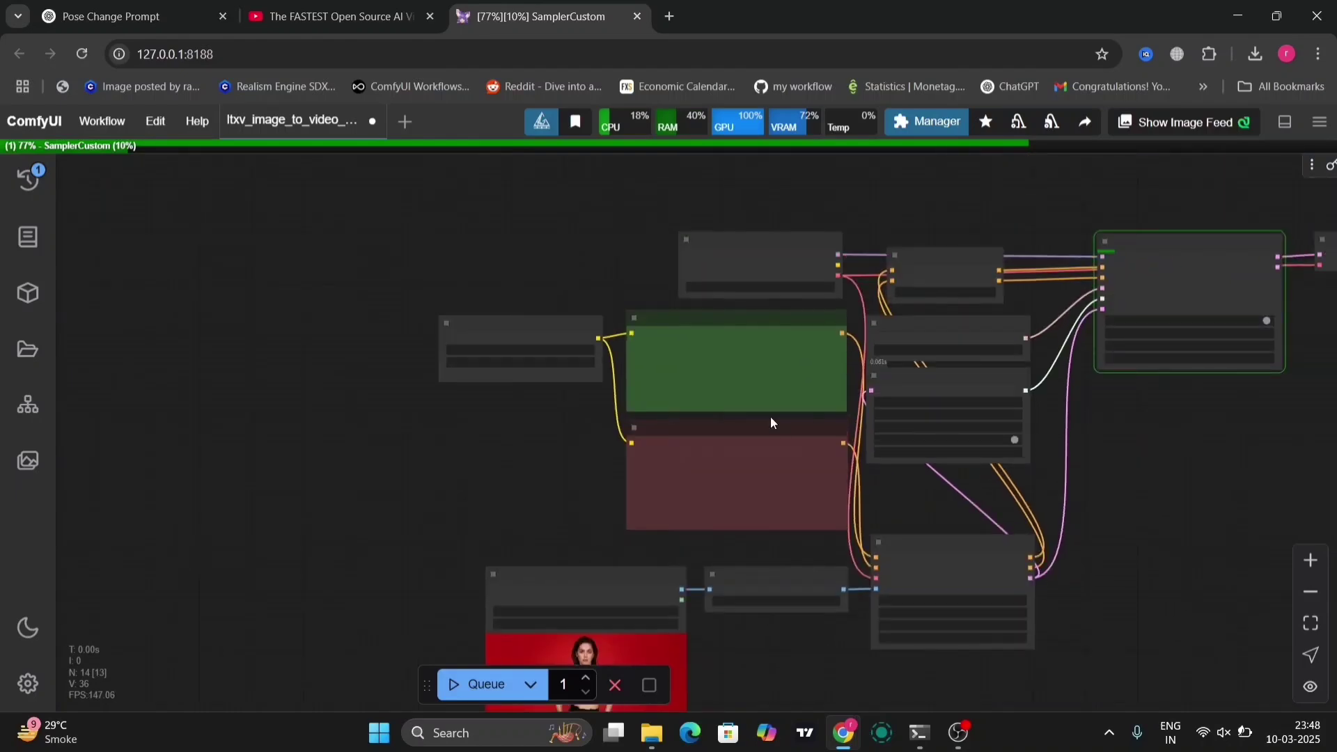
pyautogui.scroll(7, 771, 418)
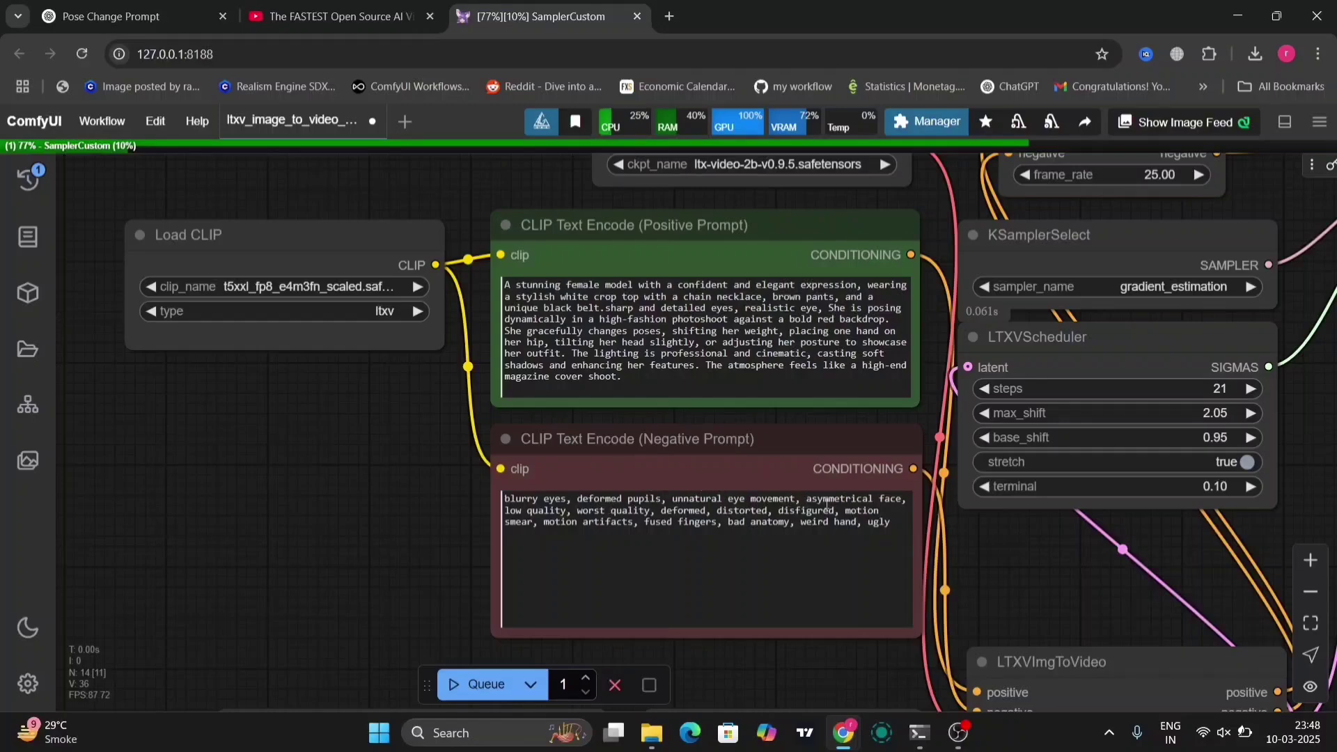
pyautogui.scroll(-4, 1076, 570)
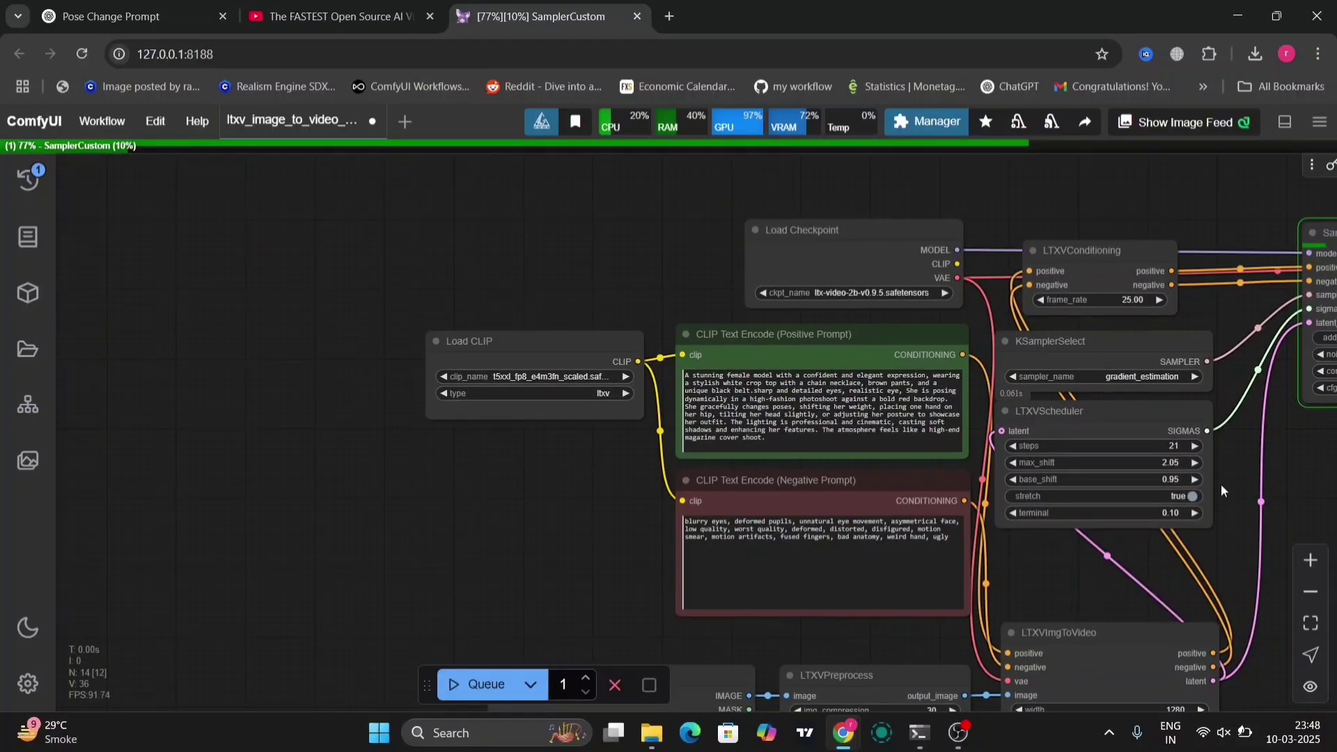
pyautogui.moveTo(1222, 455); pyautogui.dragTo(880, 518)
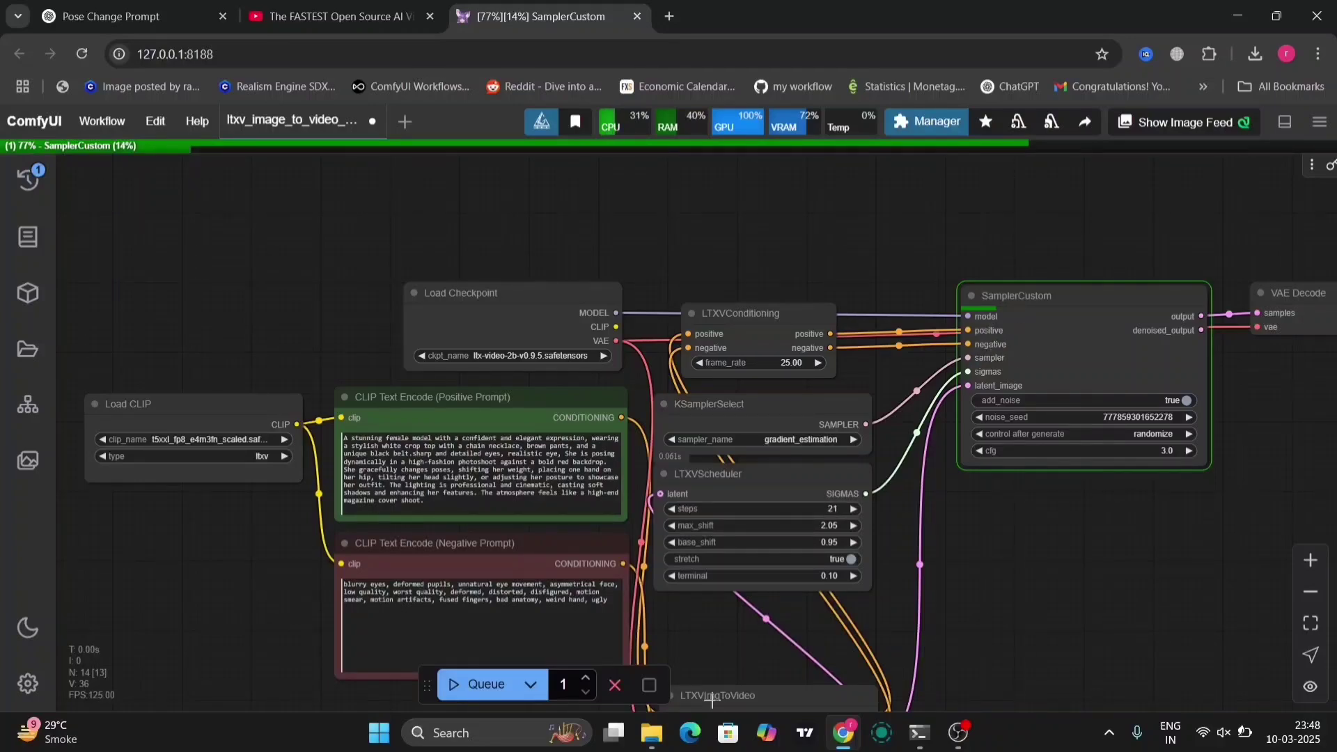
pyautogui.click(30, 180)
pyautogui.scroll(-1, 207, 556)
pyautogui.scroll(-2, 207, 556)
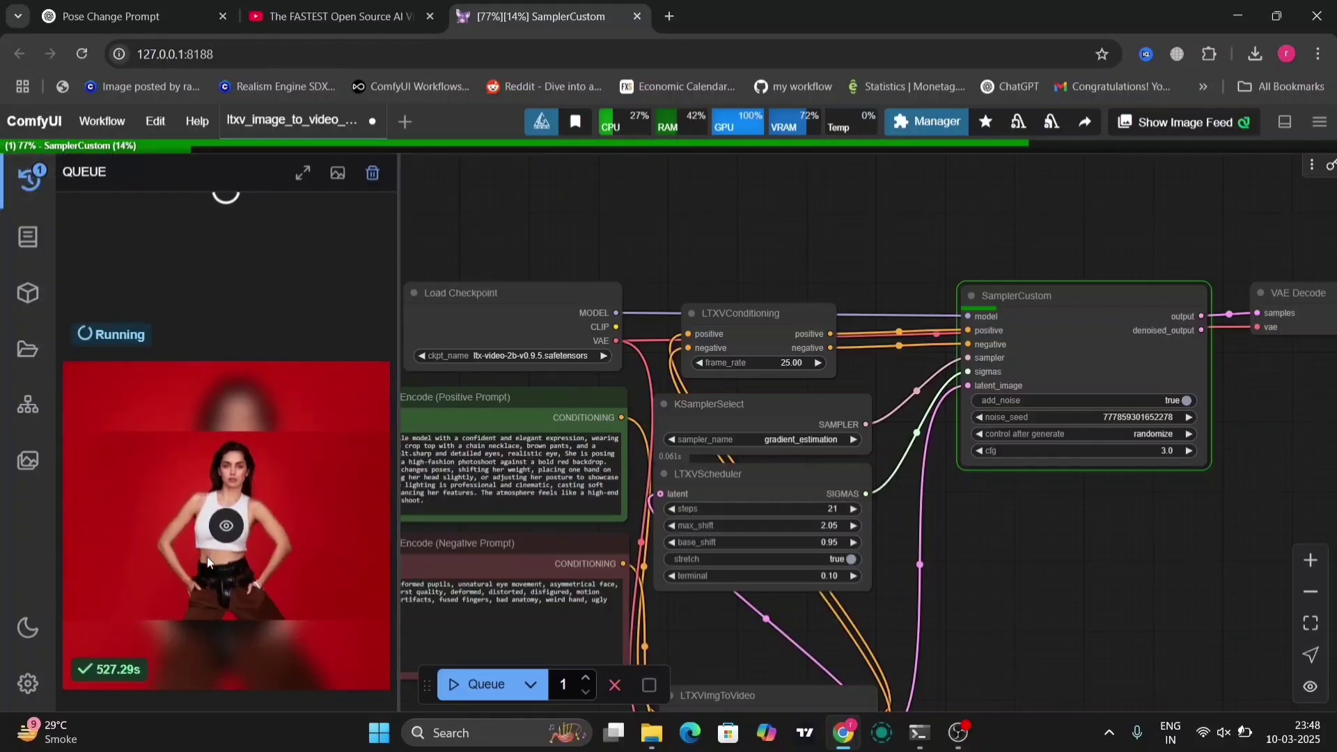
pyautogui.click(223, 526)
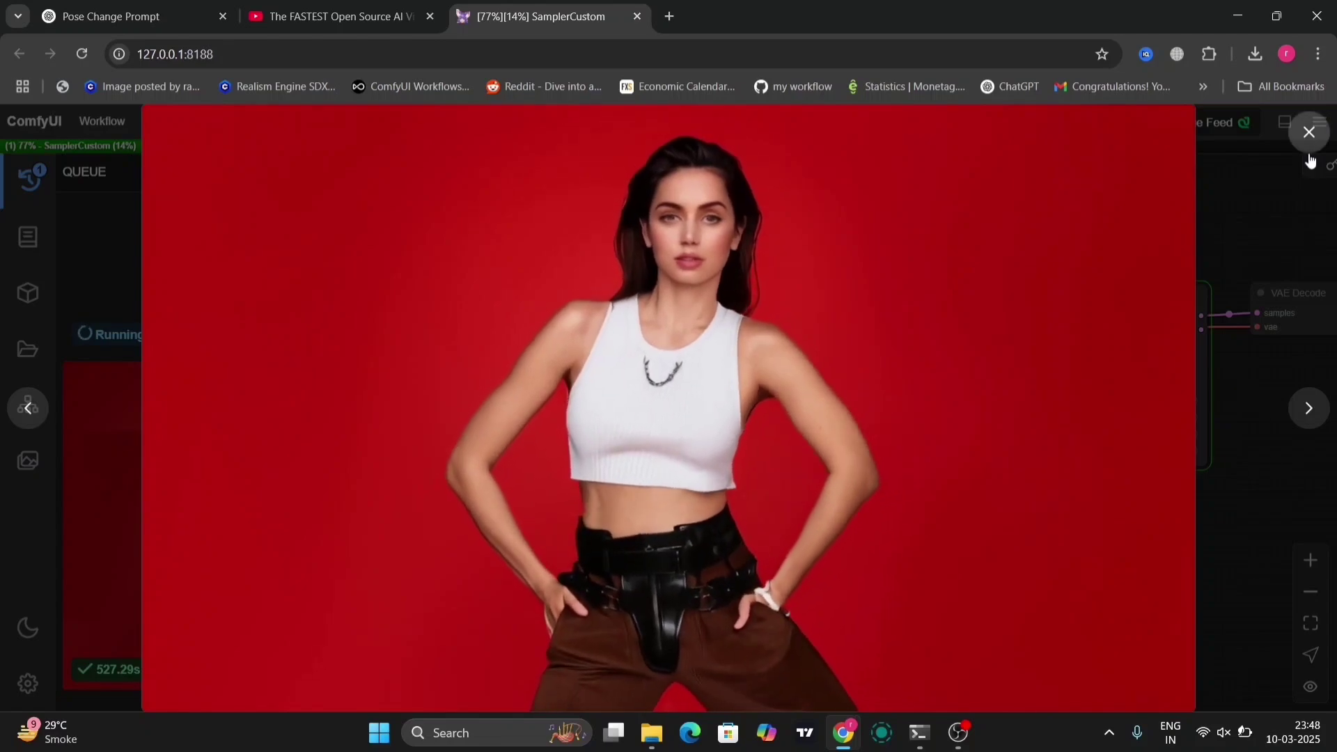
pyautogui.click(1309, 132)
pyautogui.moveTo(275, 658)
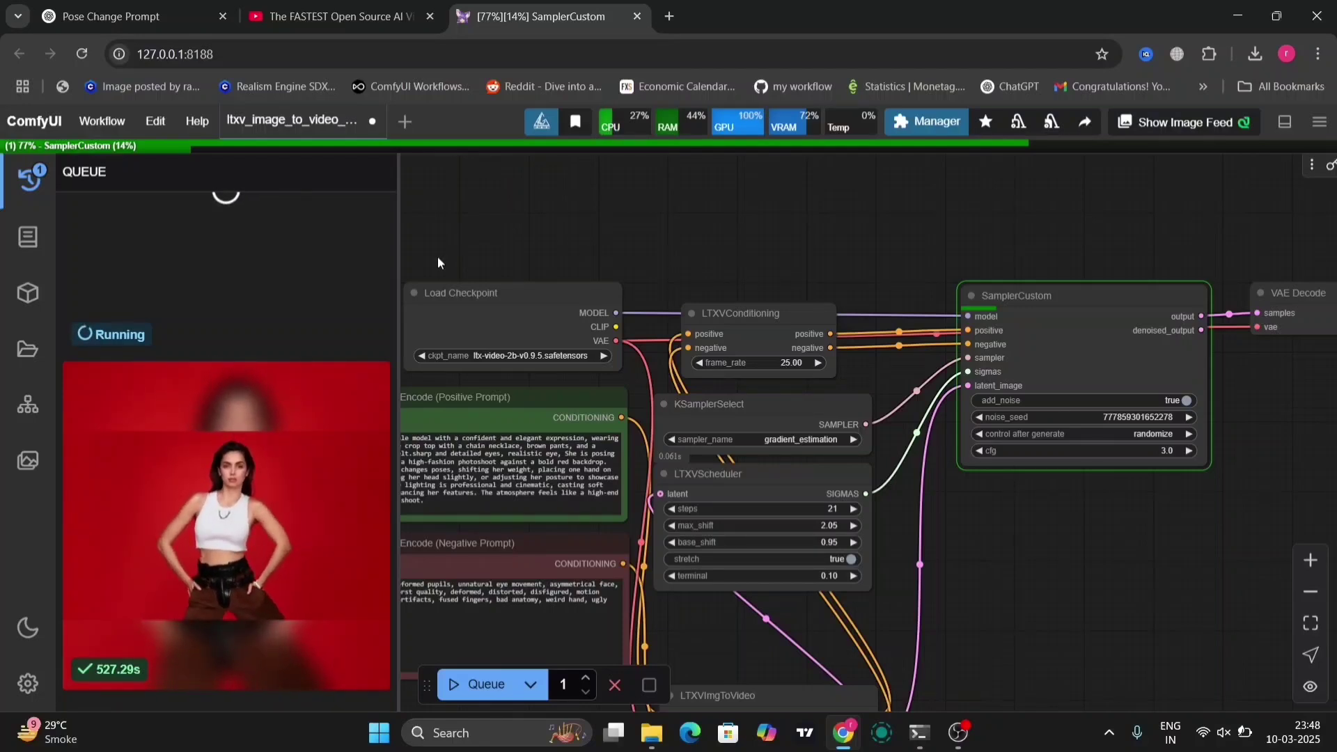
pyautogui.scroll(-10, 438, 256)
pyautogui.scroll(5, 438, 256)
pyautogui.press('q')
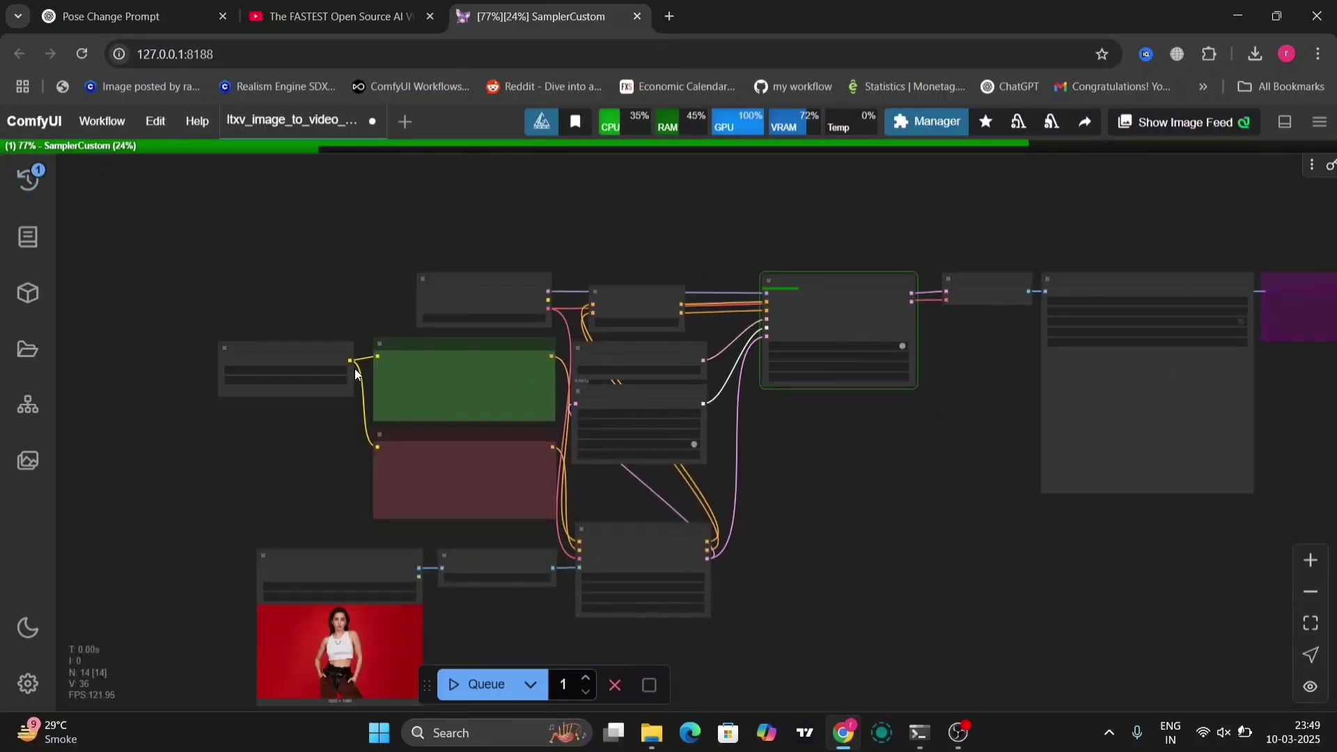
pyautogui.scroll(7, 540, 422)
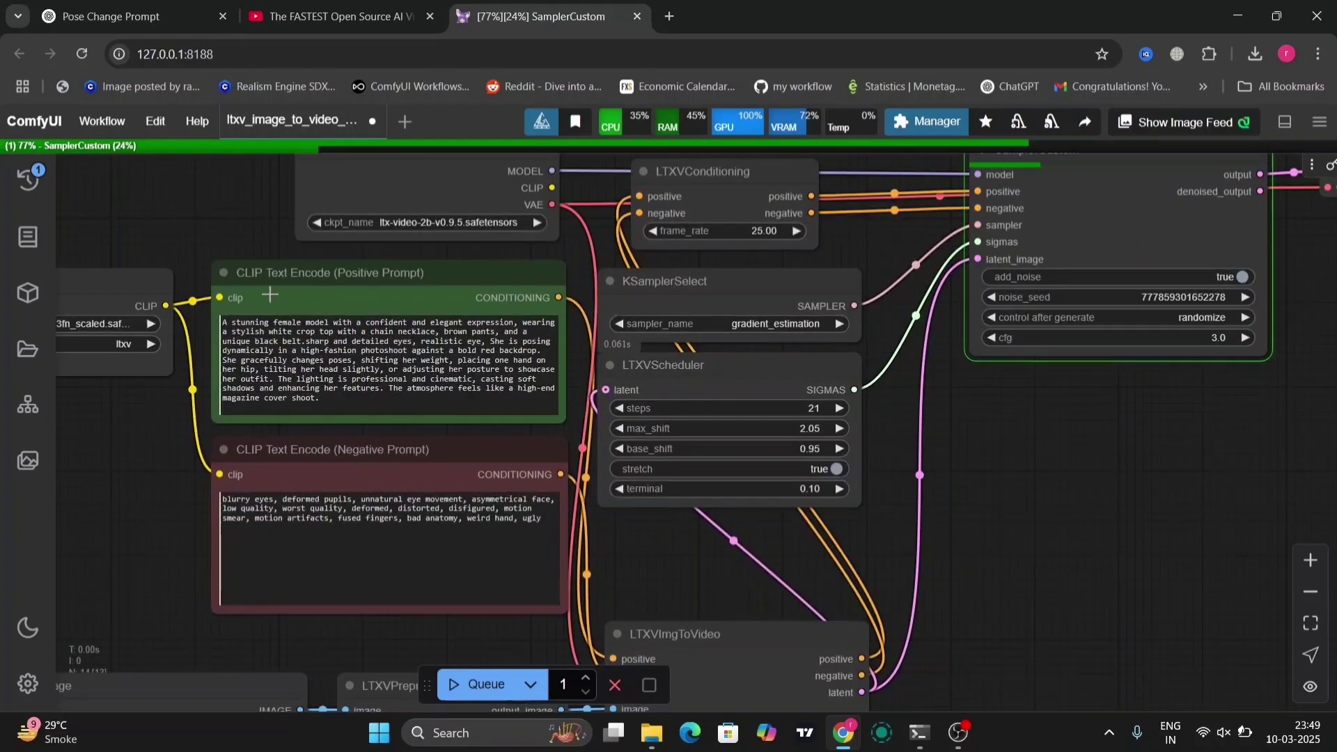
# Step: Export the workflow via Workflow > Export as 'ltxv0.9.5 image to Video Aiverse'
pyautogui.click(105, 122)
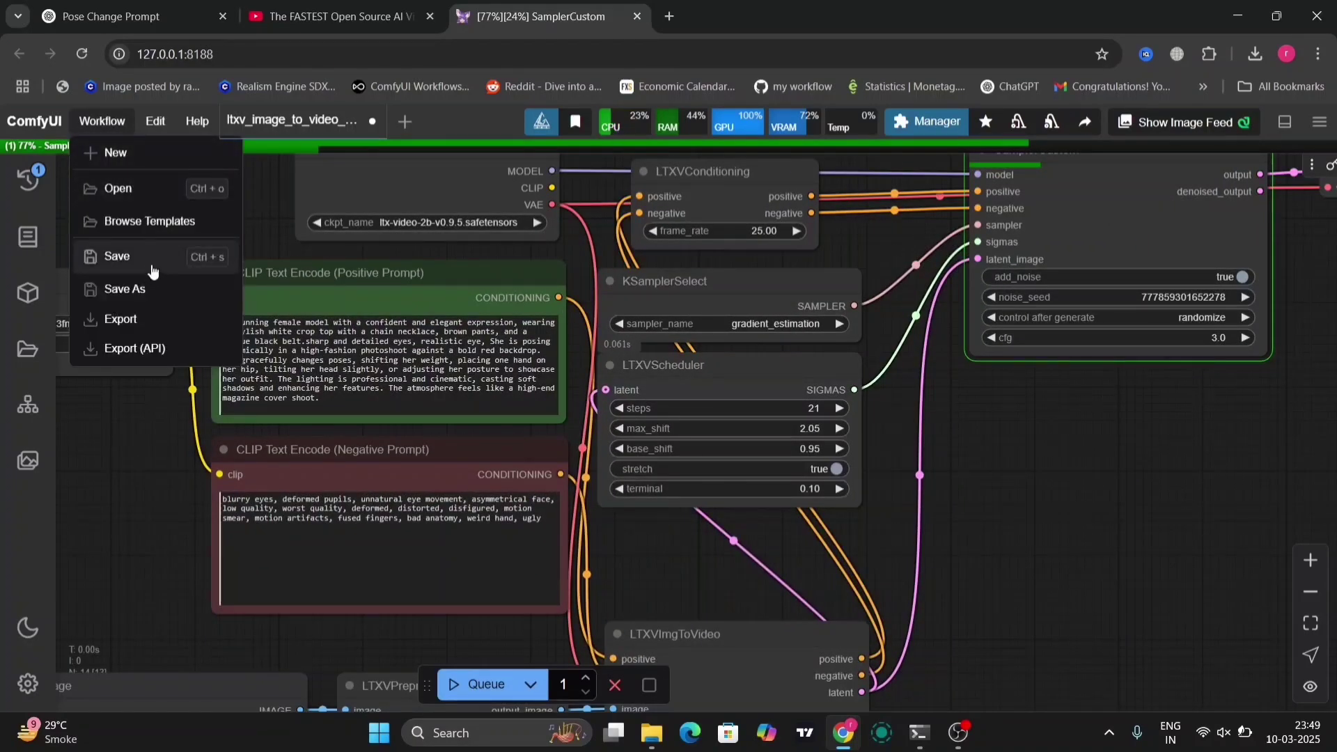
pyautogui.click(121, 320)
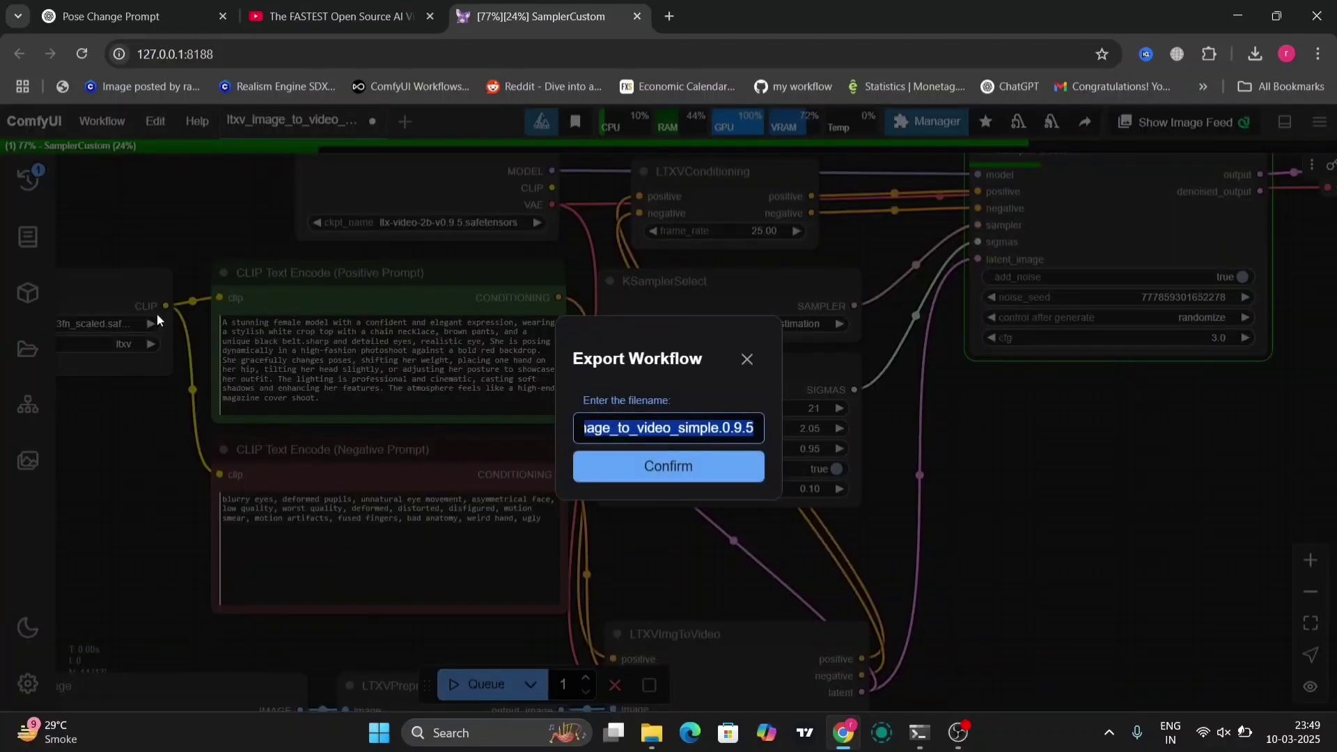
pyautogui.press('End')
pyautogui.press('BackSpace')
pyautogui.press('BackSpace')
pyautogui.press('BackSpace')
pyautogui.press('BackSpace')
pyautogui.press('BackSpace')
pyautogui.press('BackSpace')
pyautogui.press('BackSpace')
pyautogui.press('BackSpace')
pyautogui.press('BackSpace')
pyautogui.press('BackSpace')
pyautogui.press('BackSpace')
pyautogui.press('BackSpace')
pyautogui.press('BackSpace')
pyautogui.press('BackSpace')
pyautogui.press('BackSpace')
pyautogui.press('BackSpace')
pyautogui.press('BackSpace')
pyautogui.press('BackSpace')
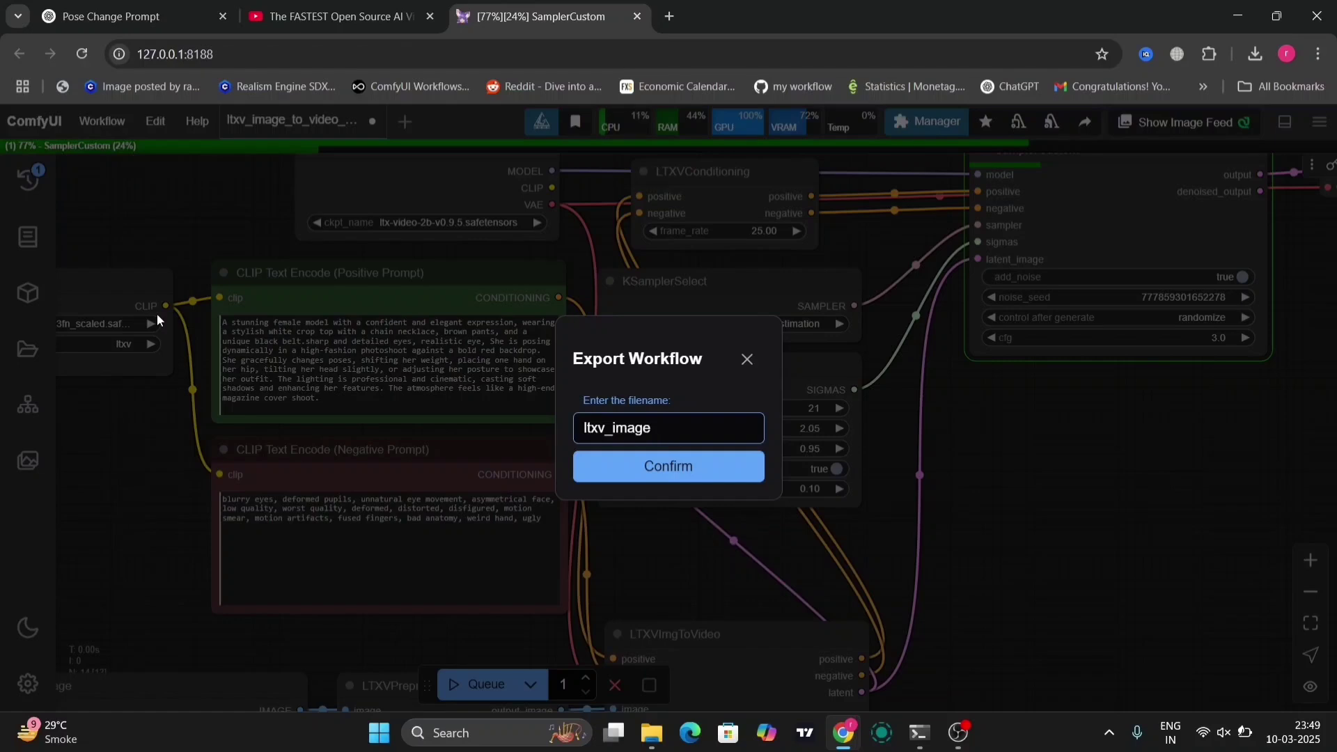
pyautogui.write('to Video')
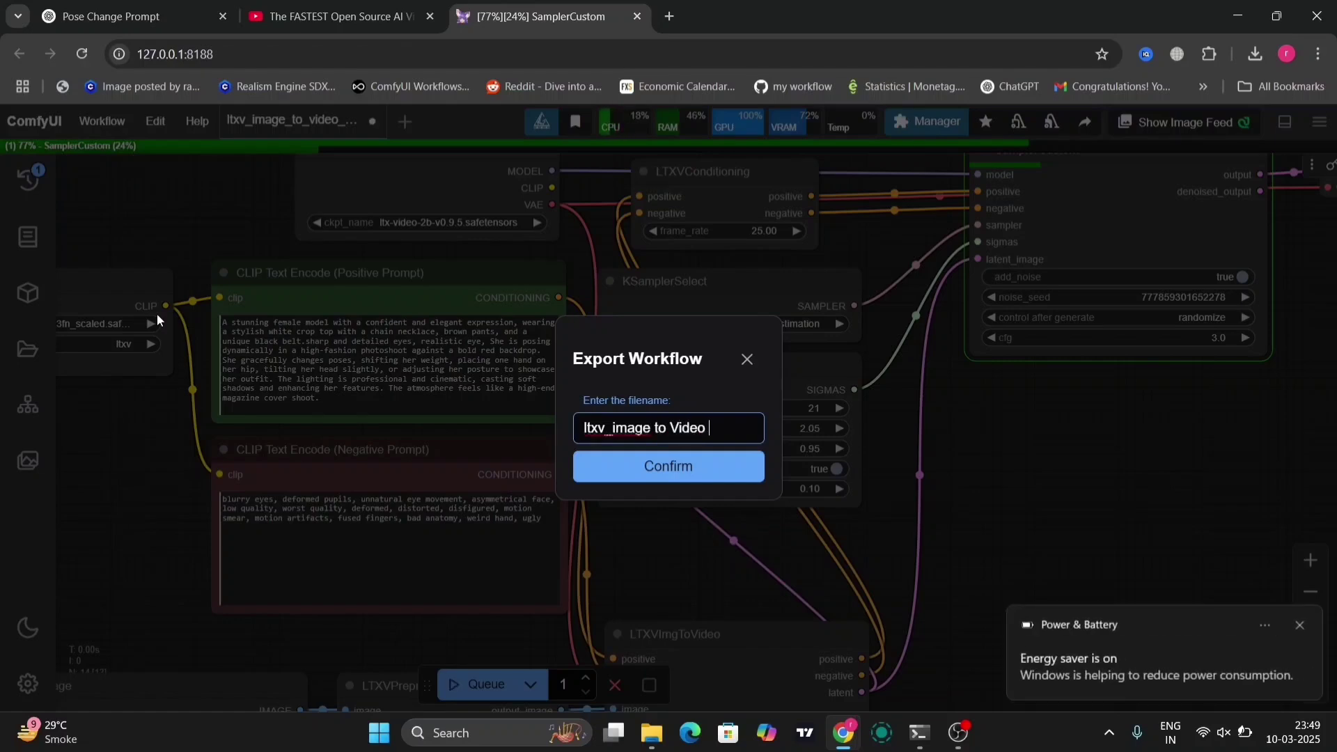
pyautogui.write(' Aiverse')
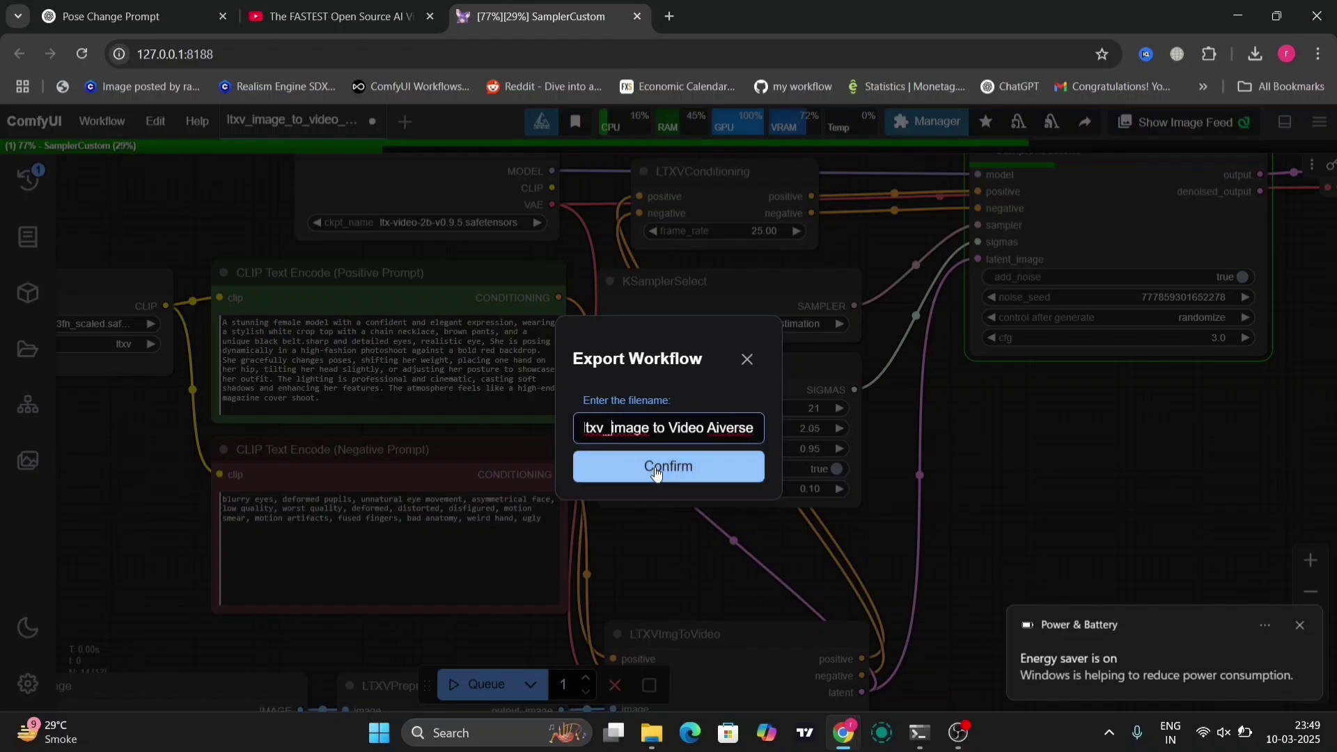
pyautogui.press('BackSpace')
pyautogui.write('0')
pyautogui.write('.9.6')
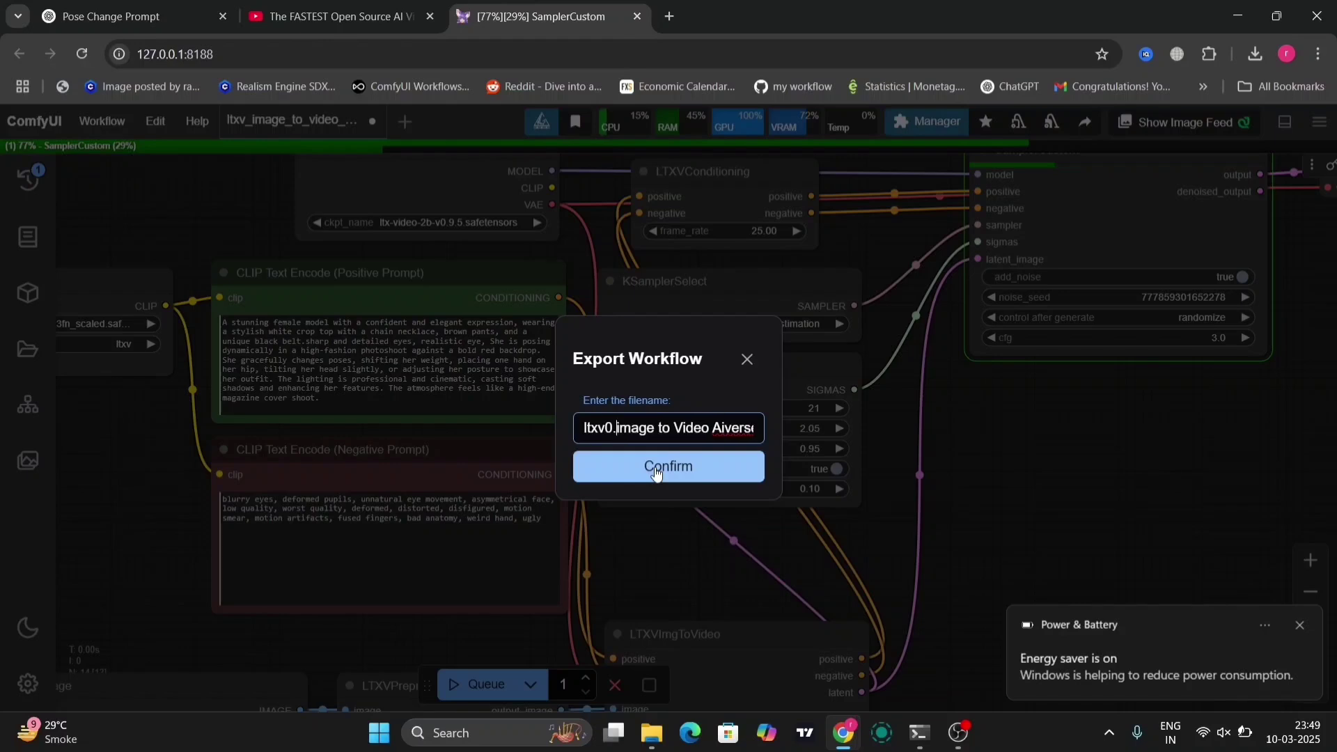
pyautogui.press('BackSpace')
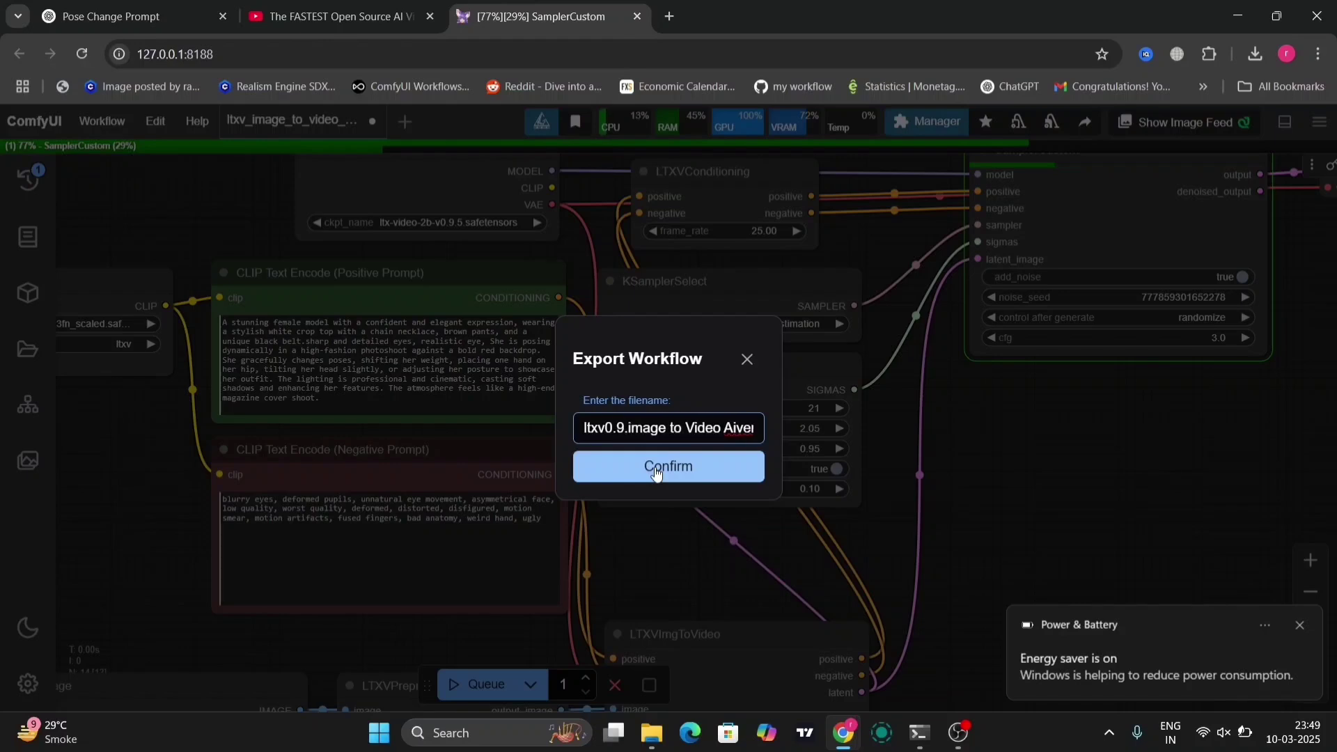
pyautogui.write('5')
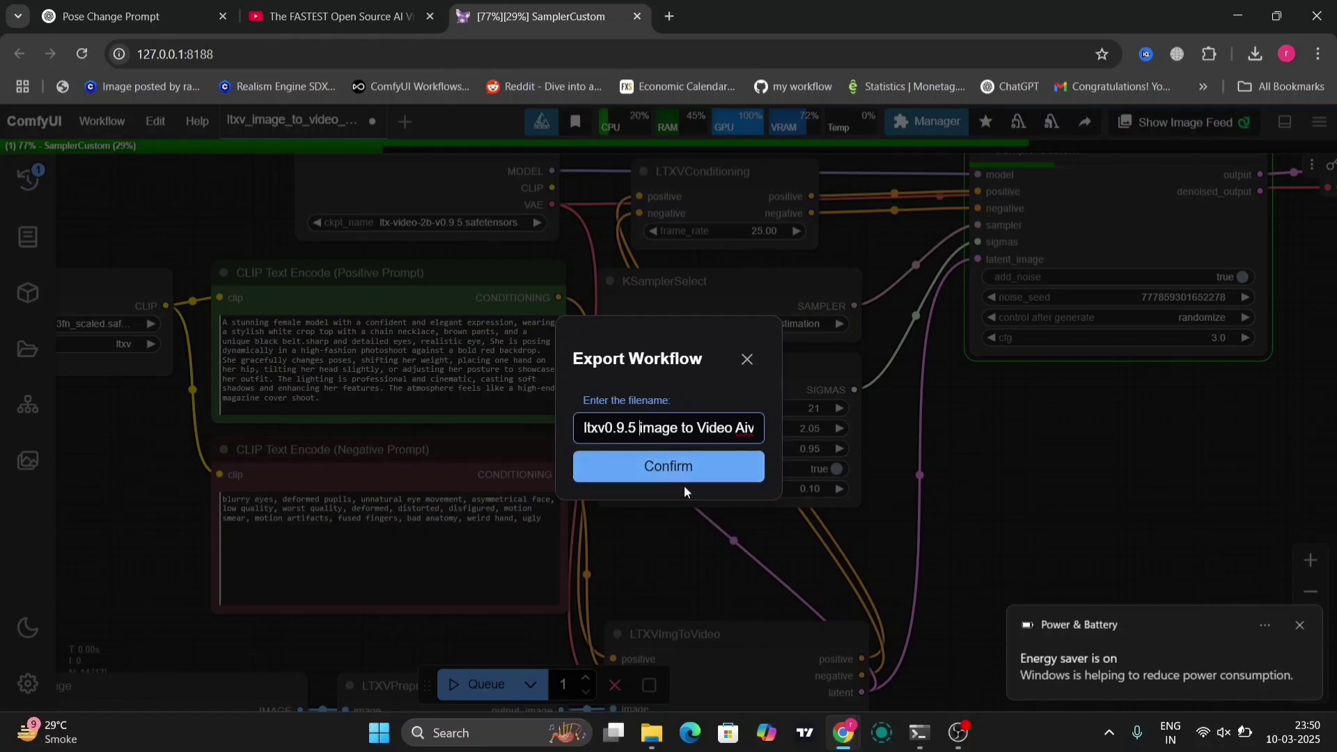
pyautogui.click(669, 464)
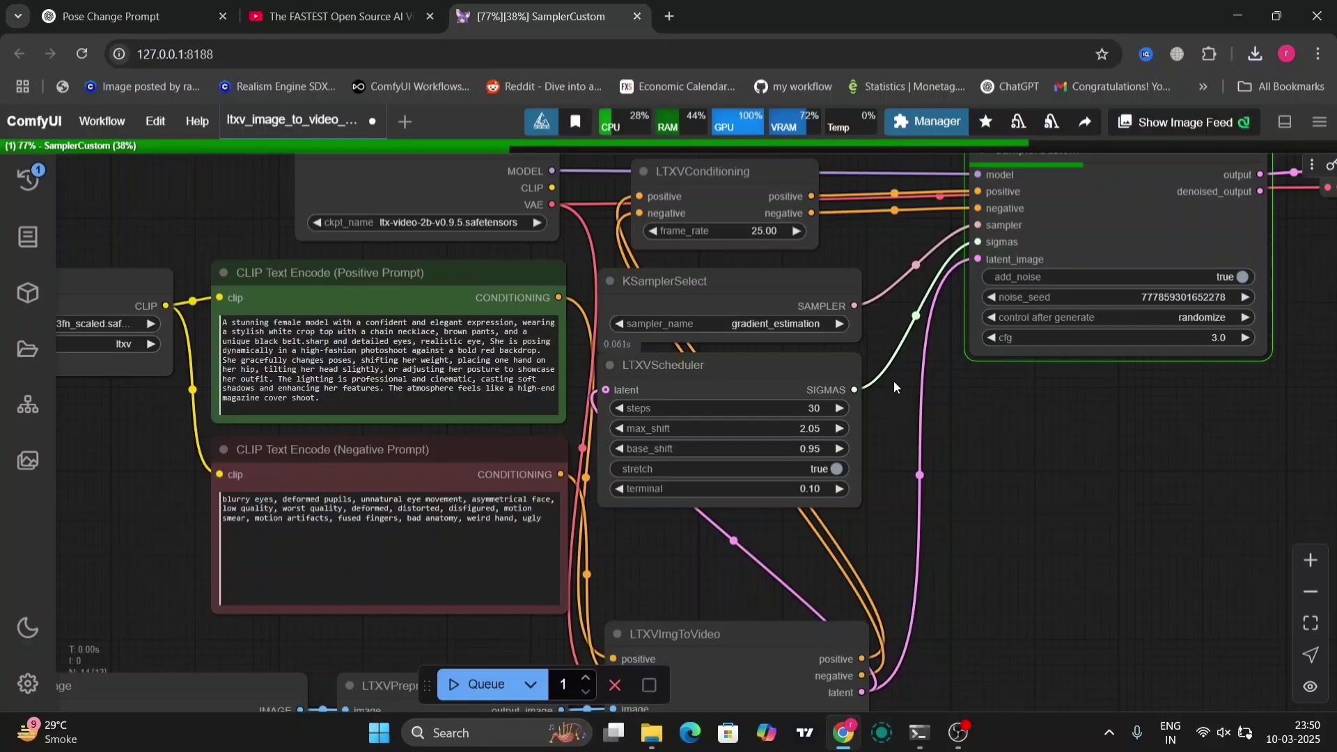
# Step: Set the LTXVScheduler steps to 30 and pan to the SaveAnimatedWEBP output node
pyautogui.moveTo(894, 387); pyautogui.dragTo(803, 177)
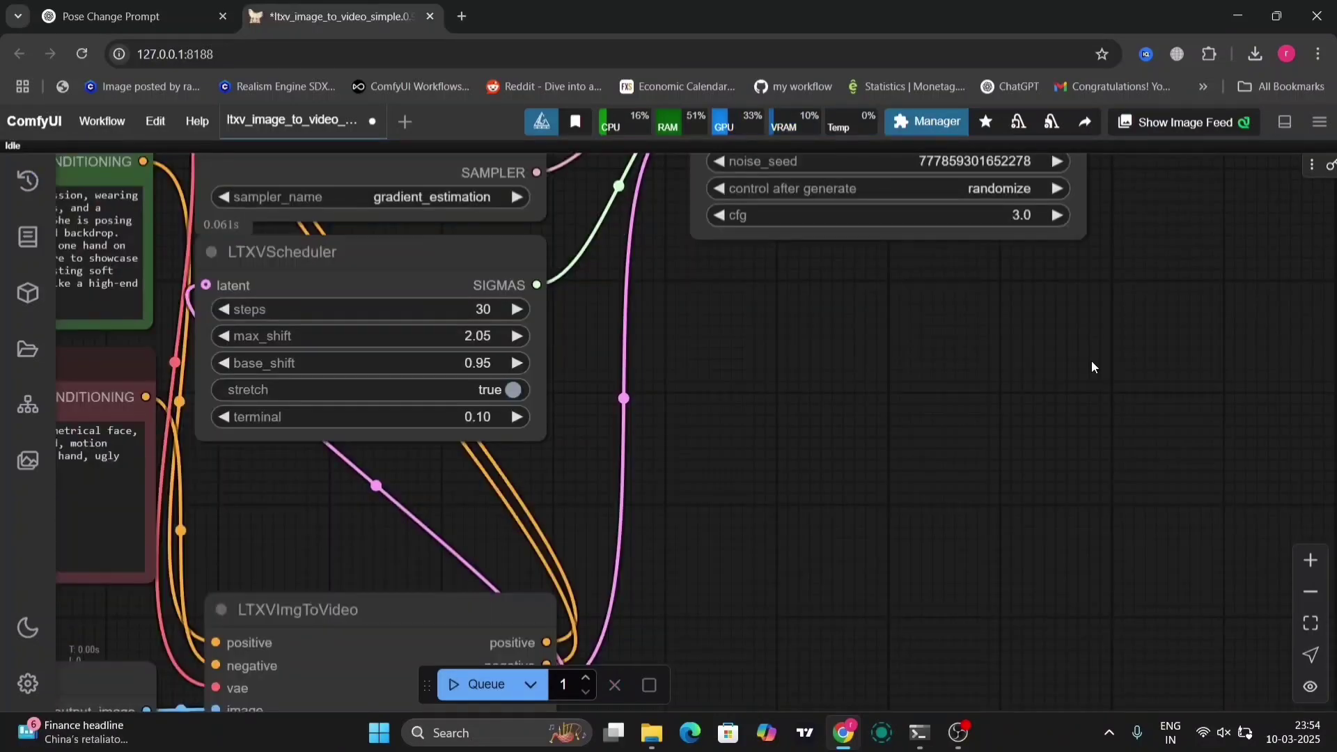
pyautogui.scroll(-5, 1092, 367)
pyautogui.moveTo(1092, 361); pyautogui.dragTo(464, 519)
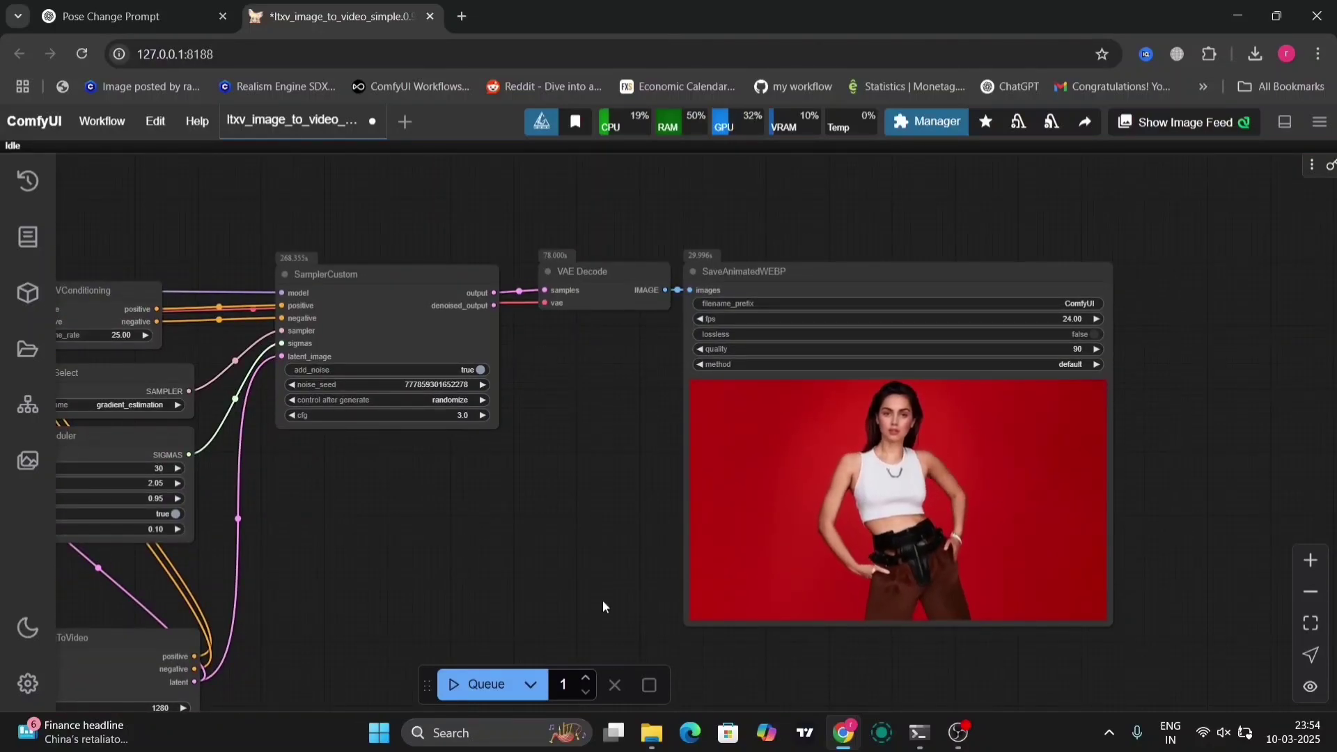
pyautogui.moveTo(590, 596); pyautogui.dragTo(1021, 609)
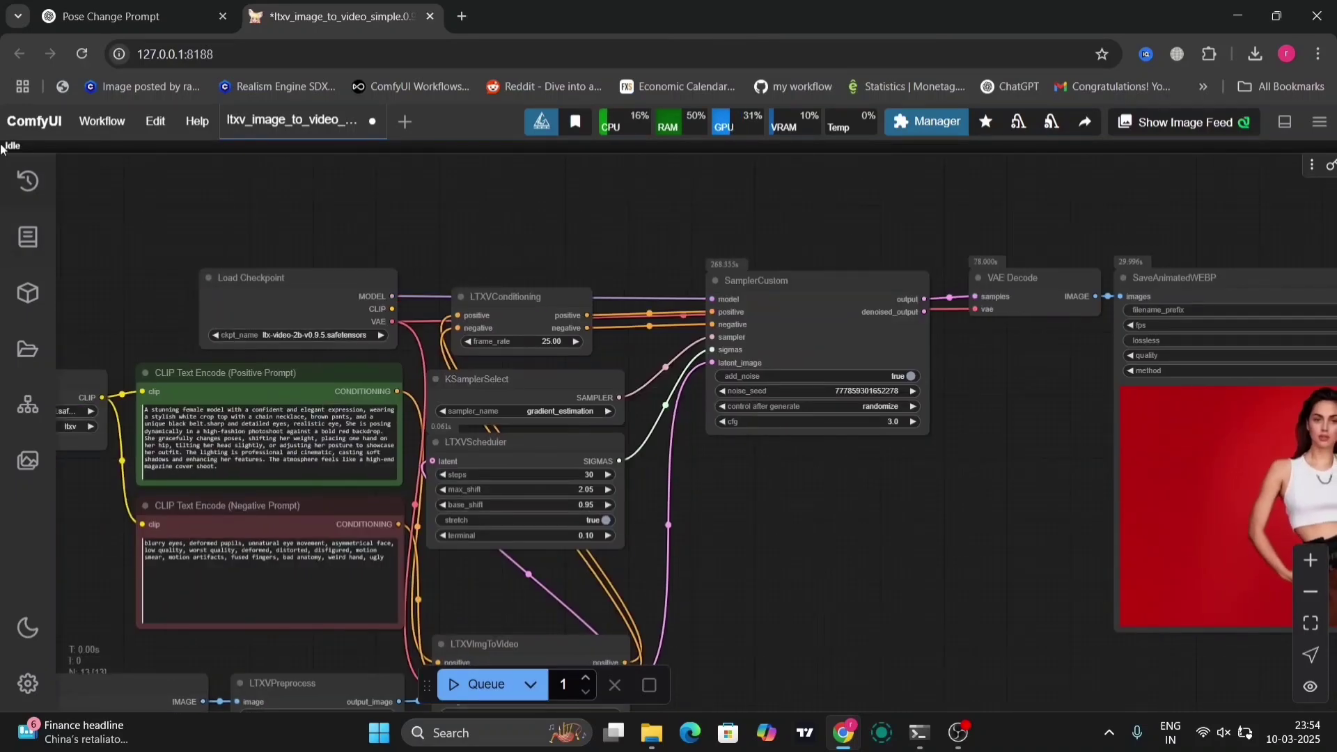
# Step: Review the generated videos in the Queue sidebar fitted to their frames, then return to the prompt nodes
pyautogui.click(26, 167)
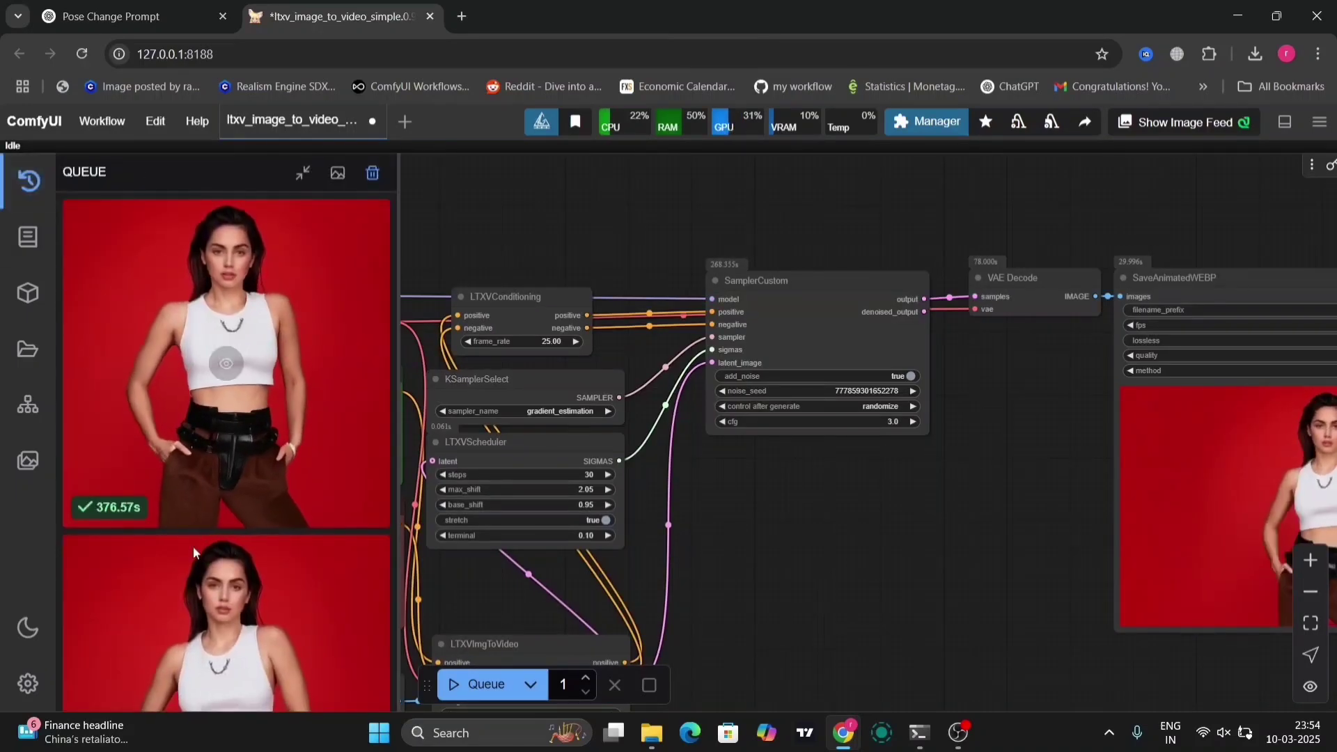
pyautogui.moveTo(181, 596)
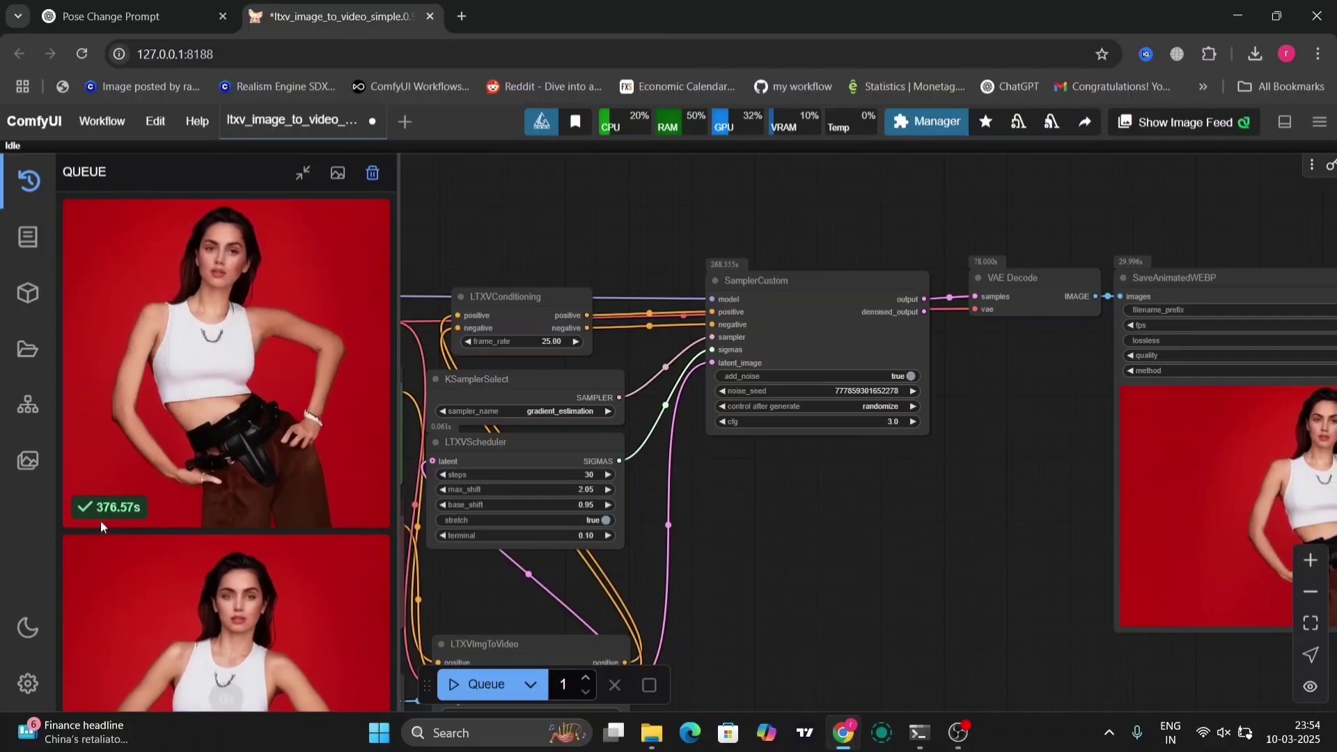
pyautogui.click(304, 171)
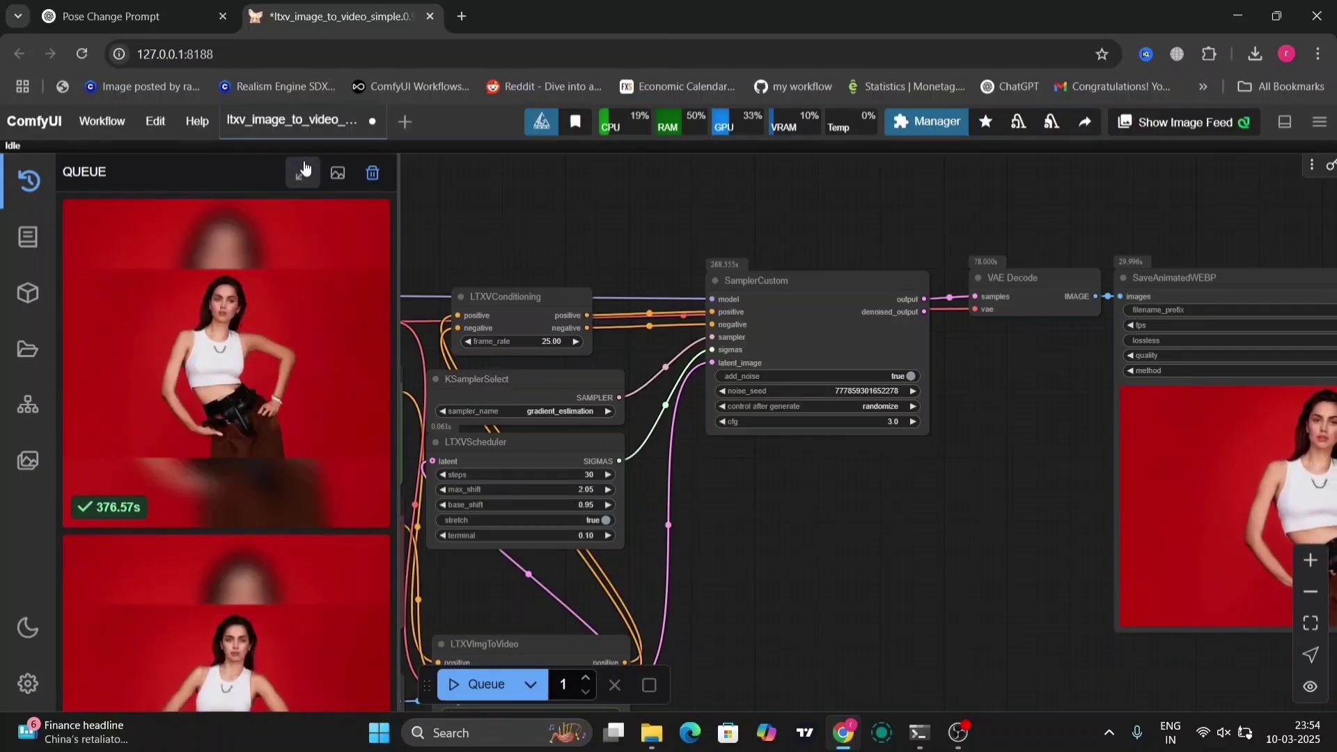
pyautogui.click(20, 176)
pyautogui.moveTo(162, 284); pyautogui.dragTo(509, 209)
pyautogui.scroll(3, 588, 207)
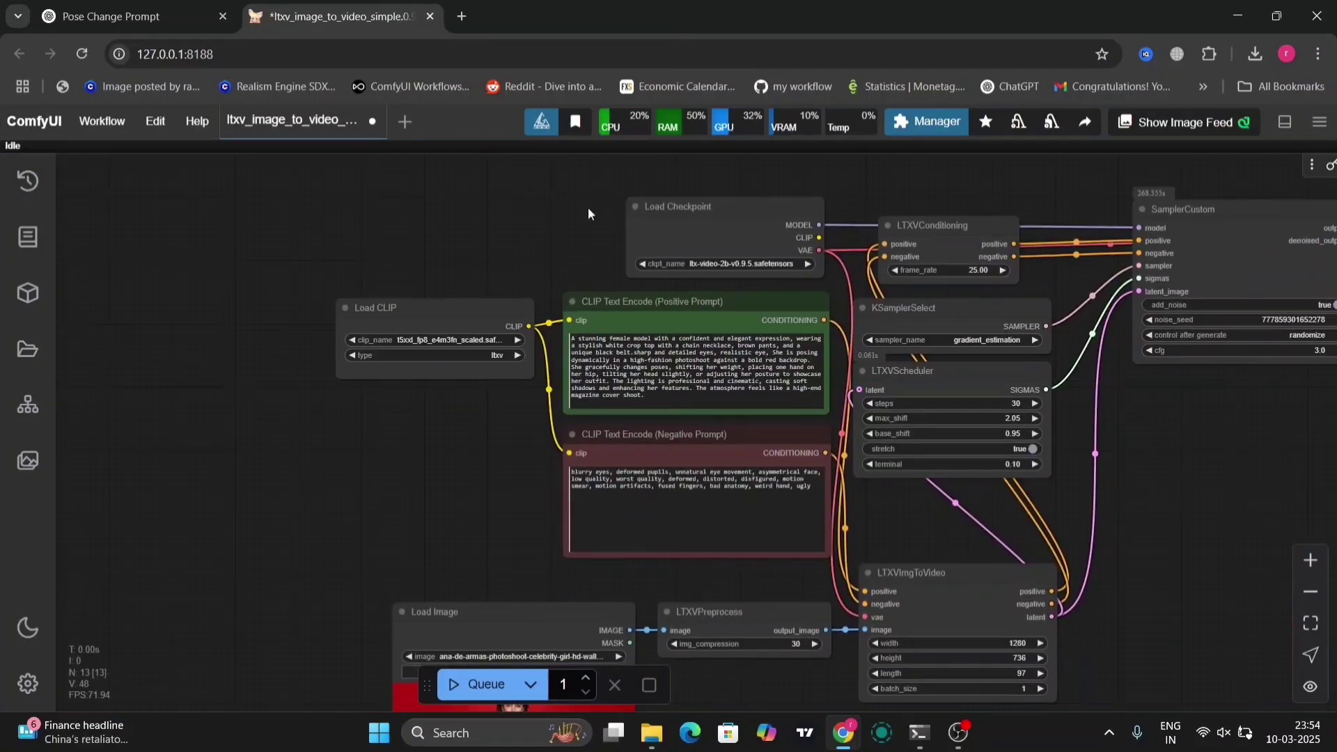
pyautogui.scroll(5, 586, 271)
pyautogui.scroll(-4, 587, 271)
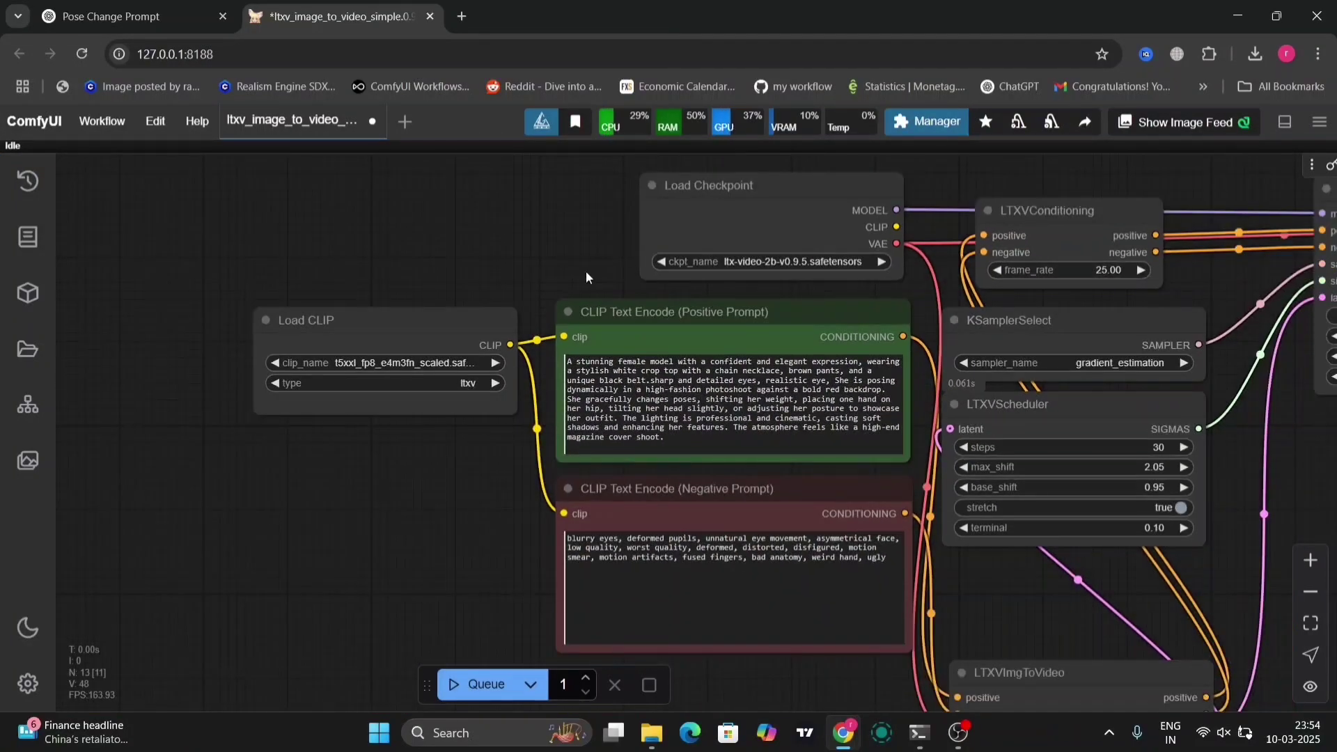